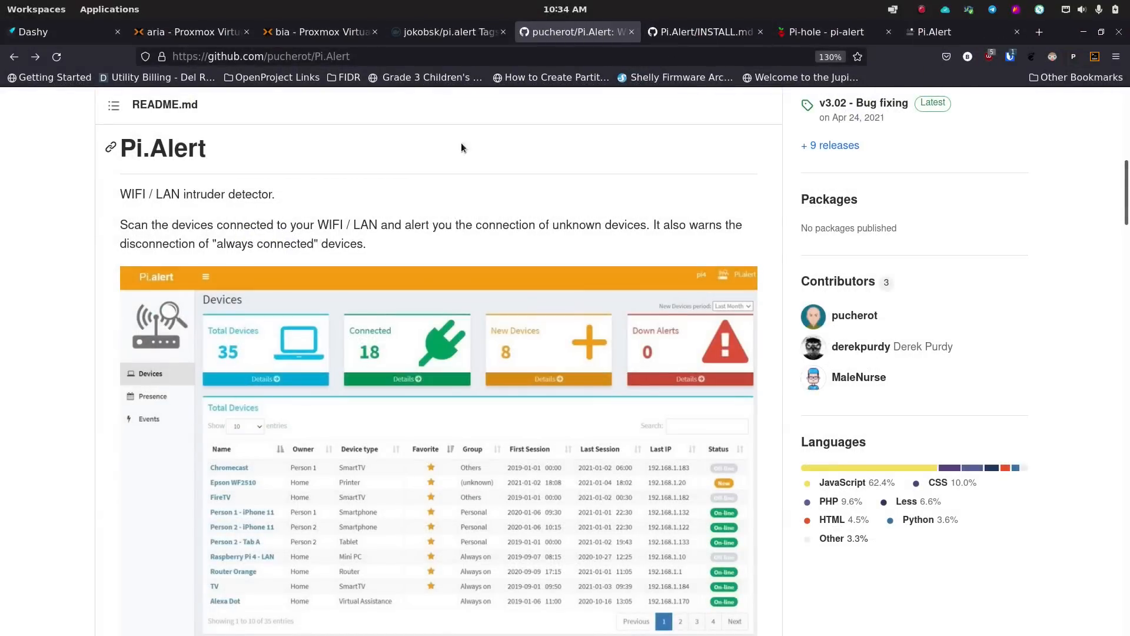
- Switch to the jokobsk/pi.alert tags page on Docker Hub and look over its builds
click(457, 33)
scroll(318, 321, down, 10)
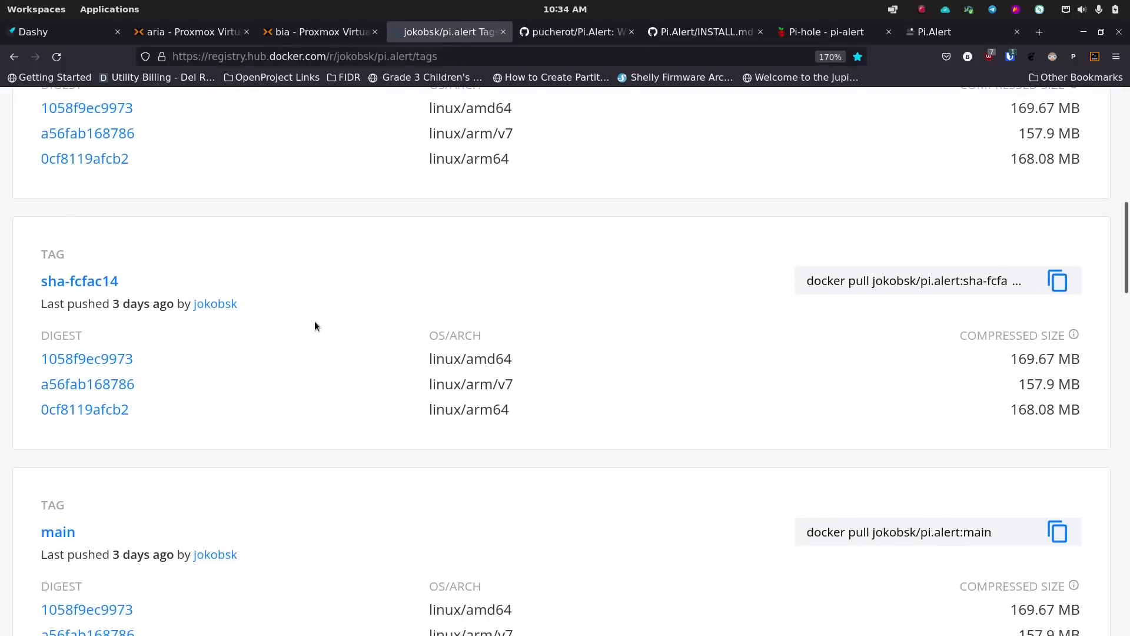
- Read the image's Overview readme covering usage, backups and the example docker-compose config
scroll(316, 326, down, 10)
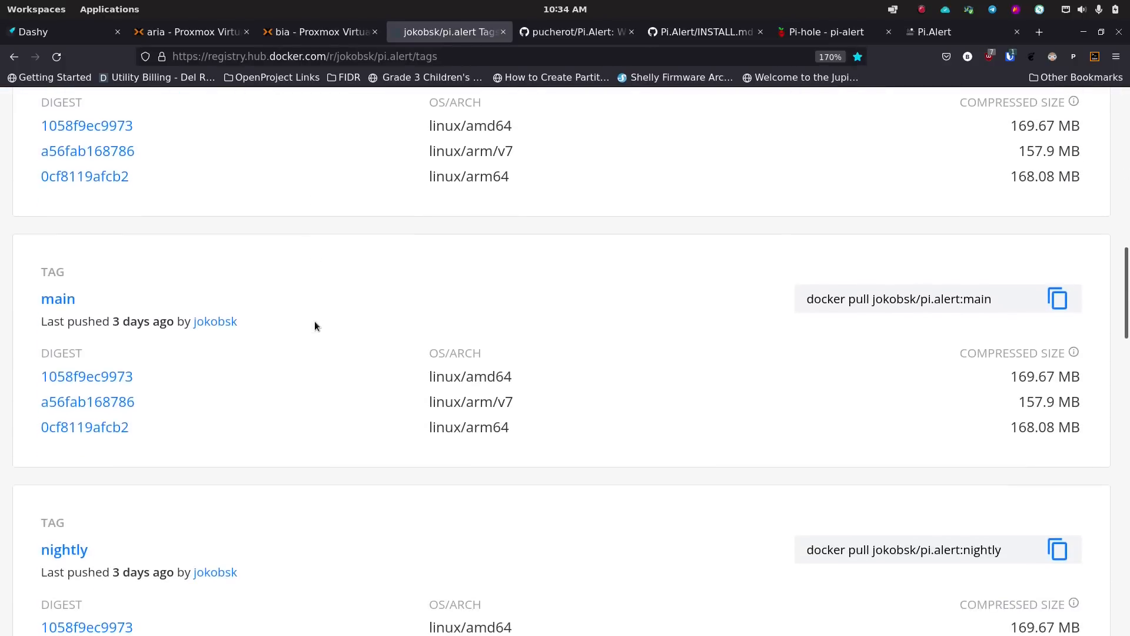
scroll(314, 322, up, 20)
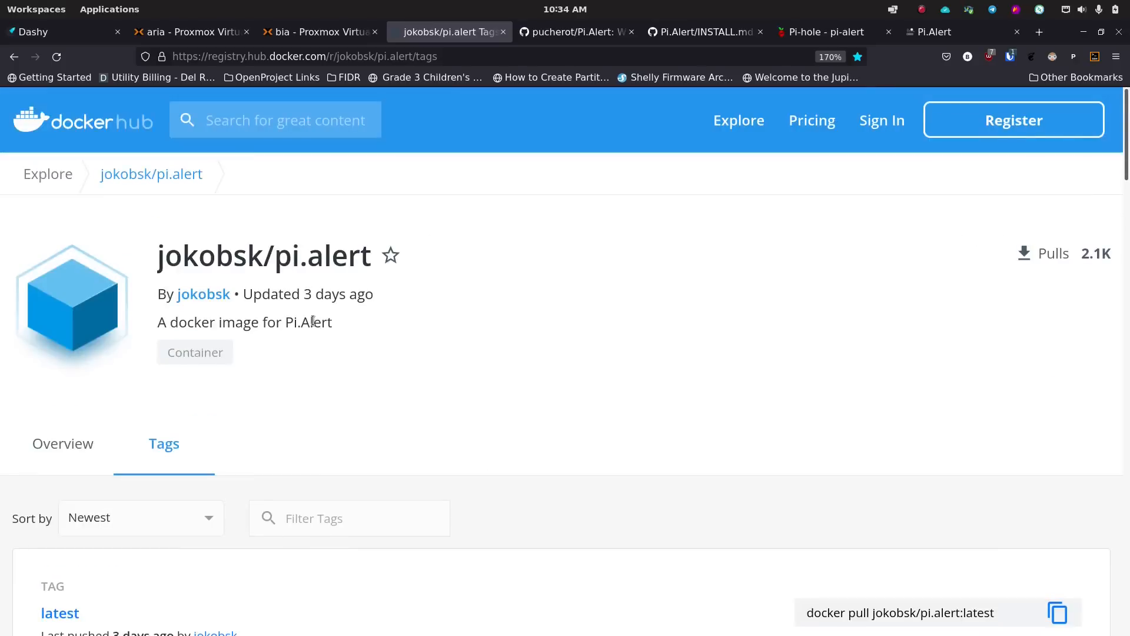
click(50, 332)
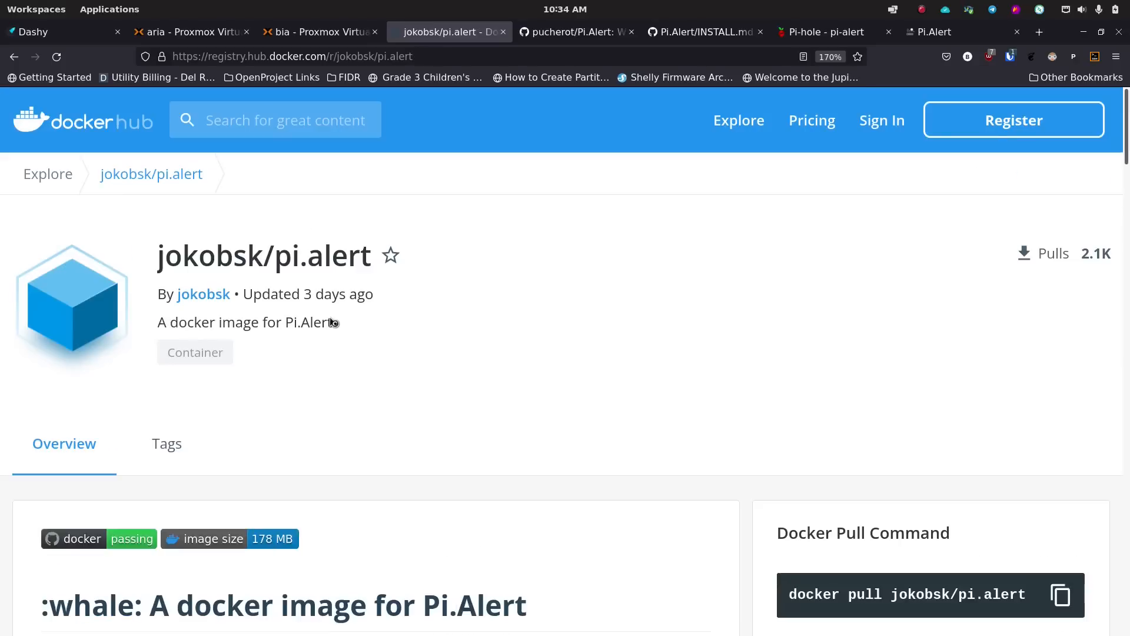
scroll(336, 320, down, 8)
scroll(335, 319, down, 6)
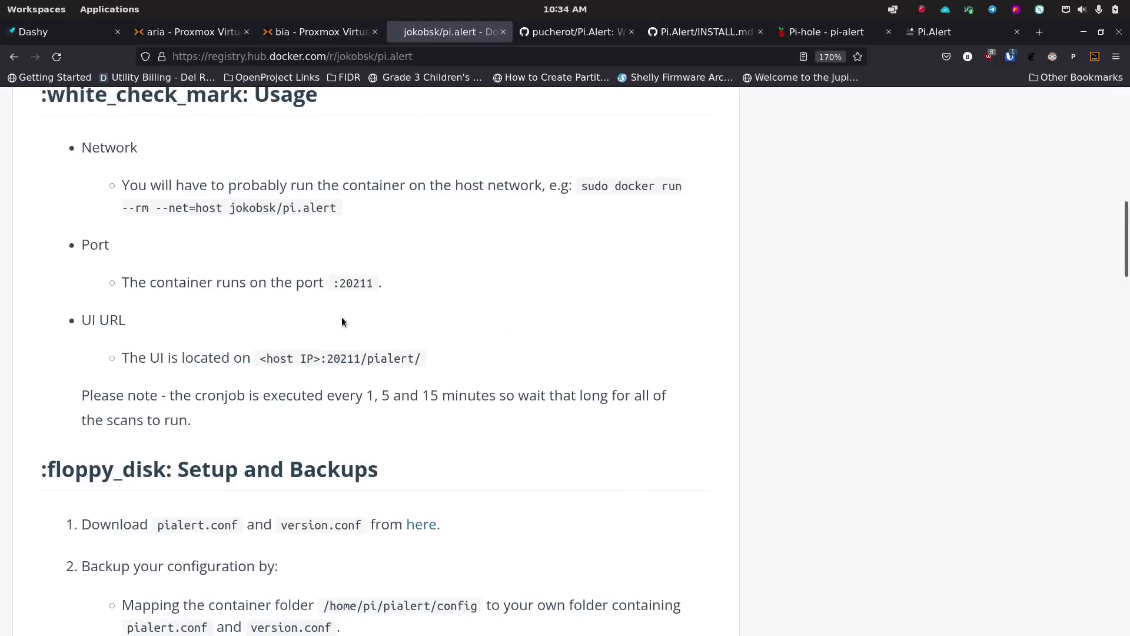
scroll(342, 320, down, 4)
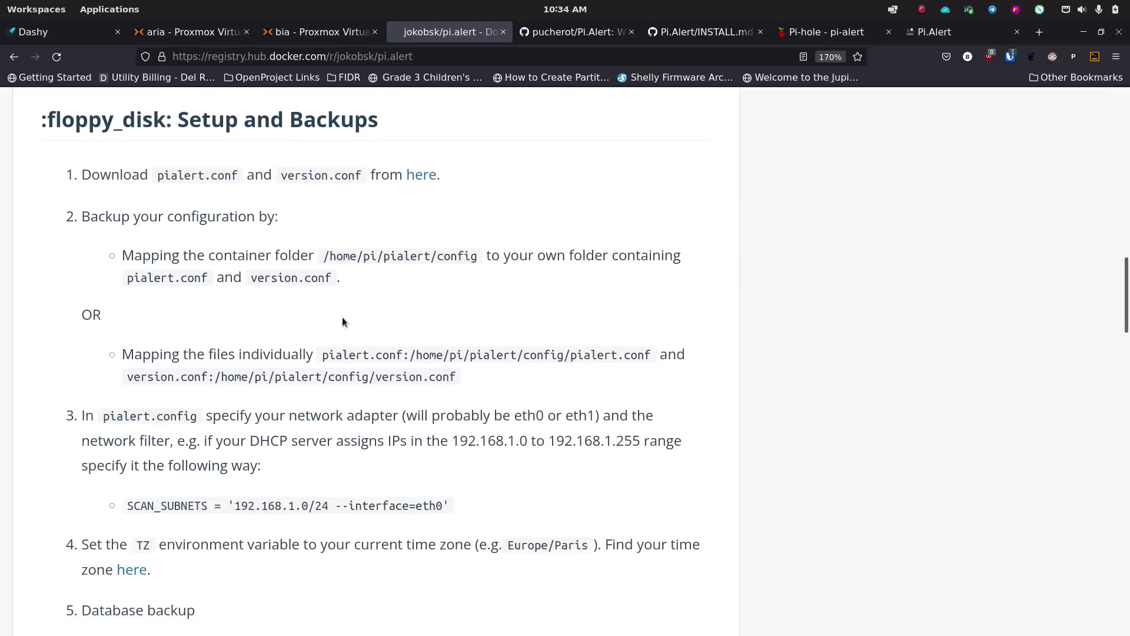
scroll(268, 318, down, 6)
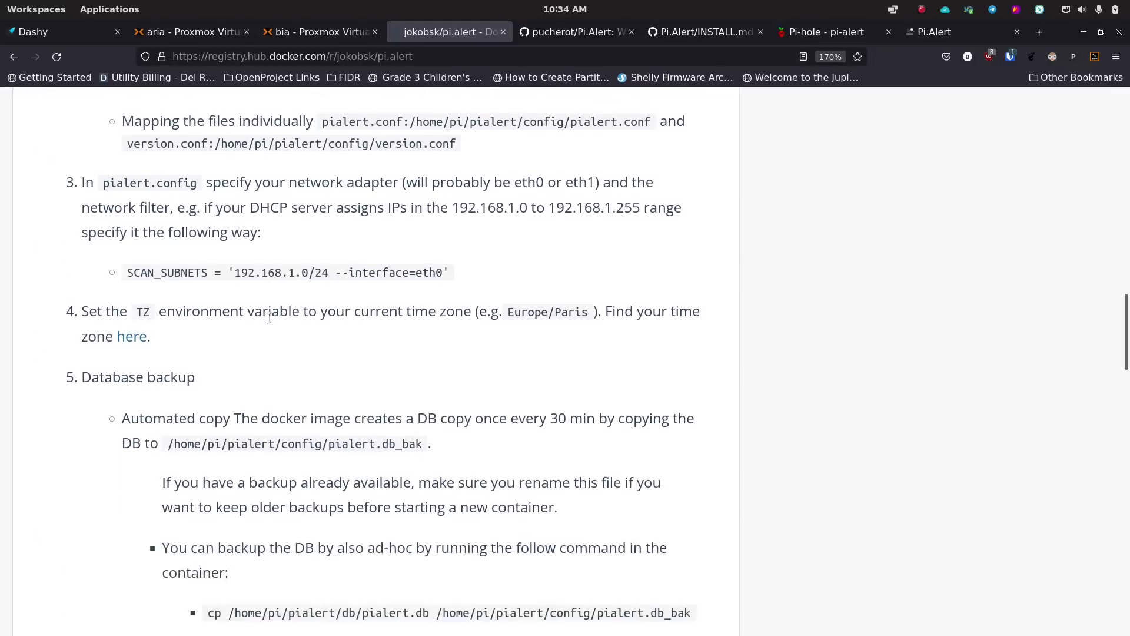
scroll(268, 320, up, 6)
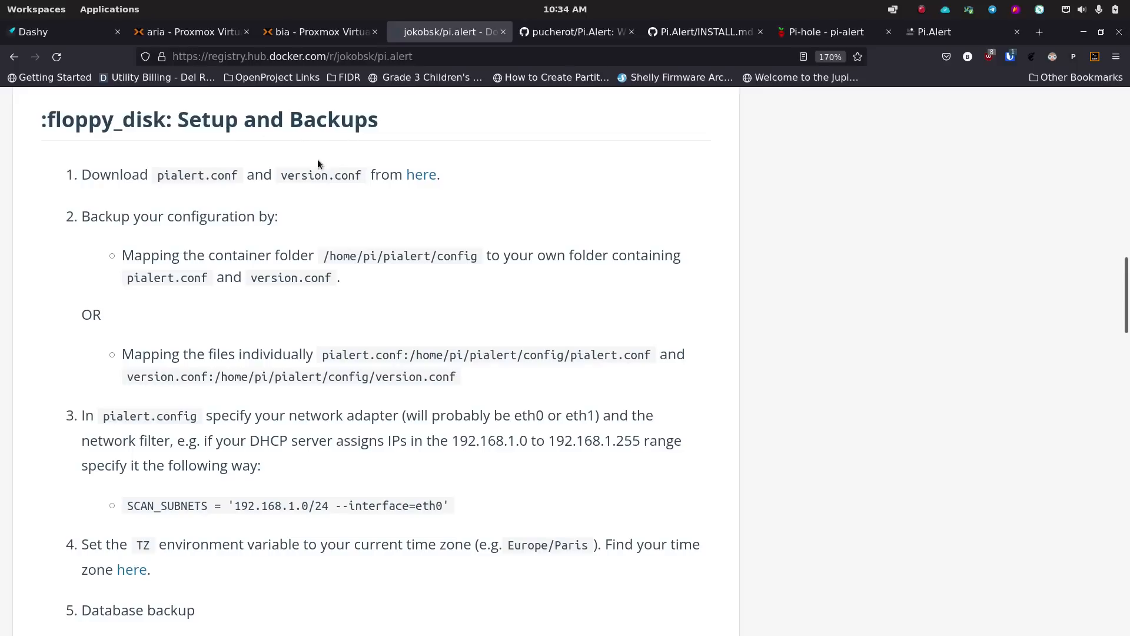
scroll(258, 261, down, 2)
scroll(258, 261, down, 9)
scroll(259, 260, down, 6)
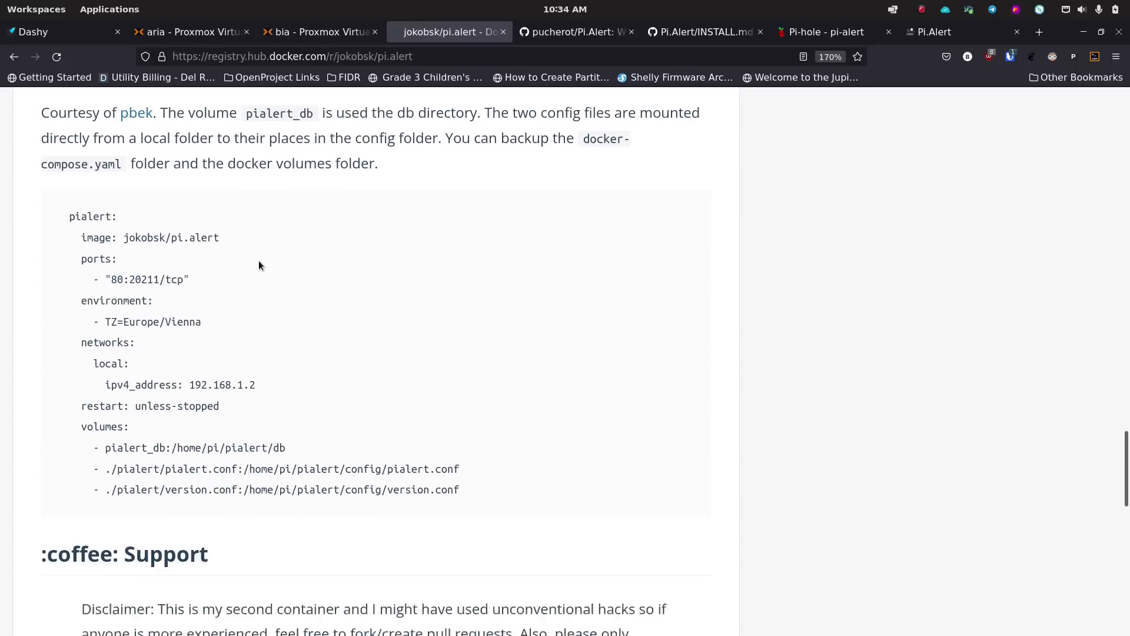
scroll(259, 262, down, 4)
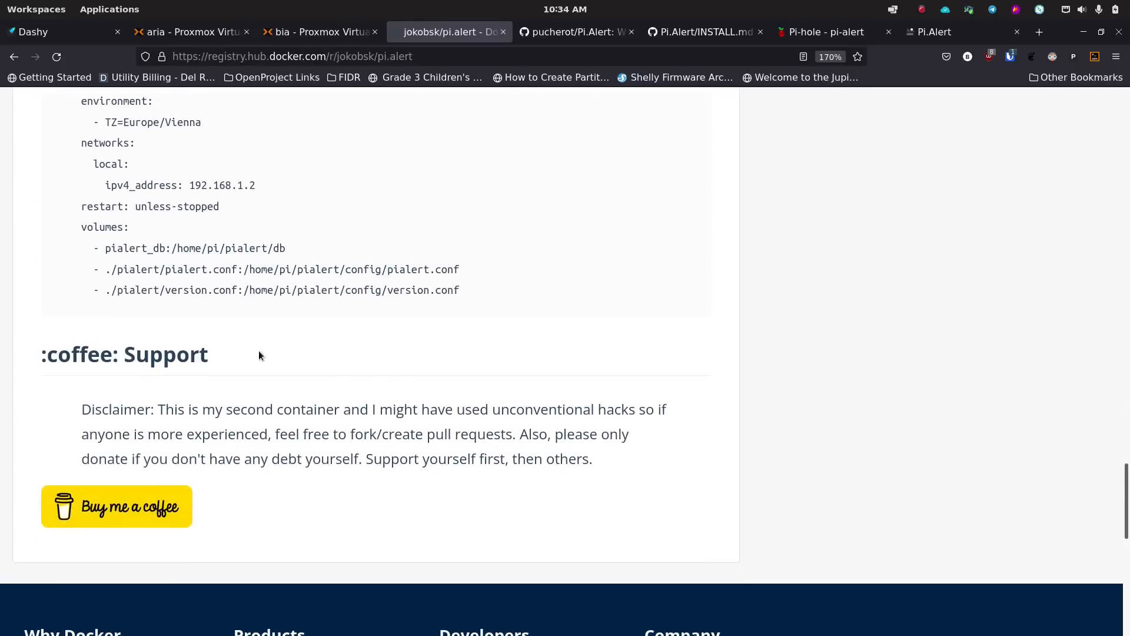
scroll(340, 288, up, 12)
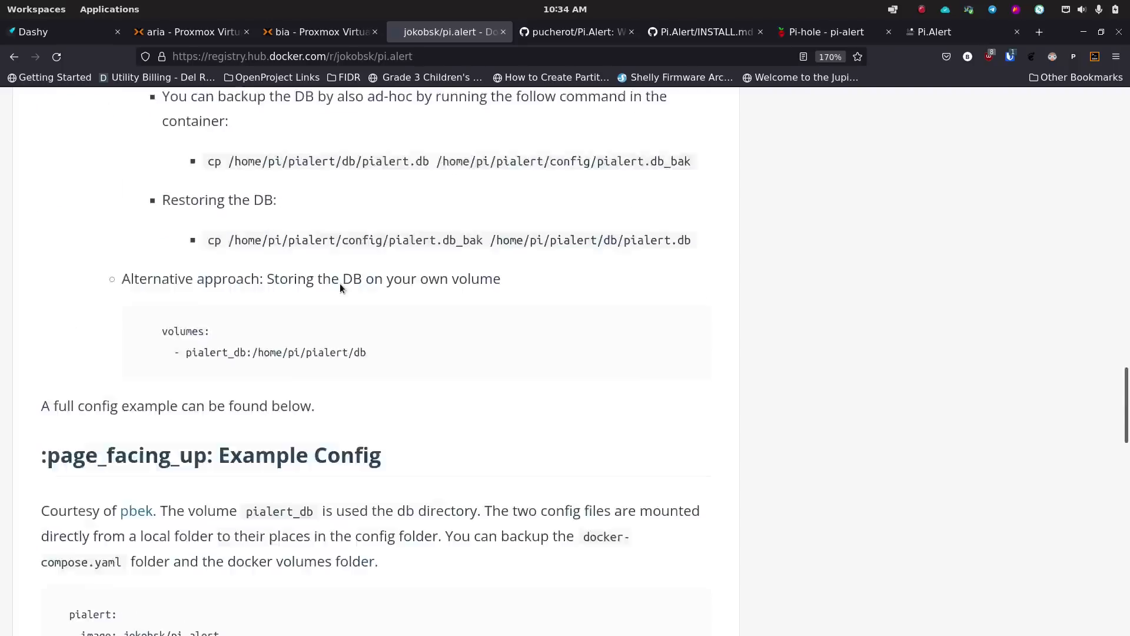
scroll(340, 288, down, 6)
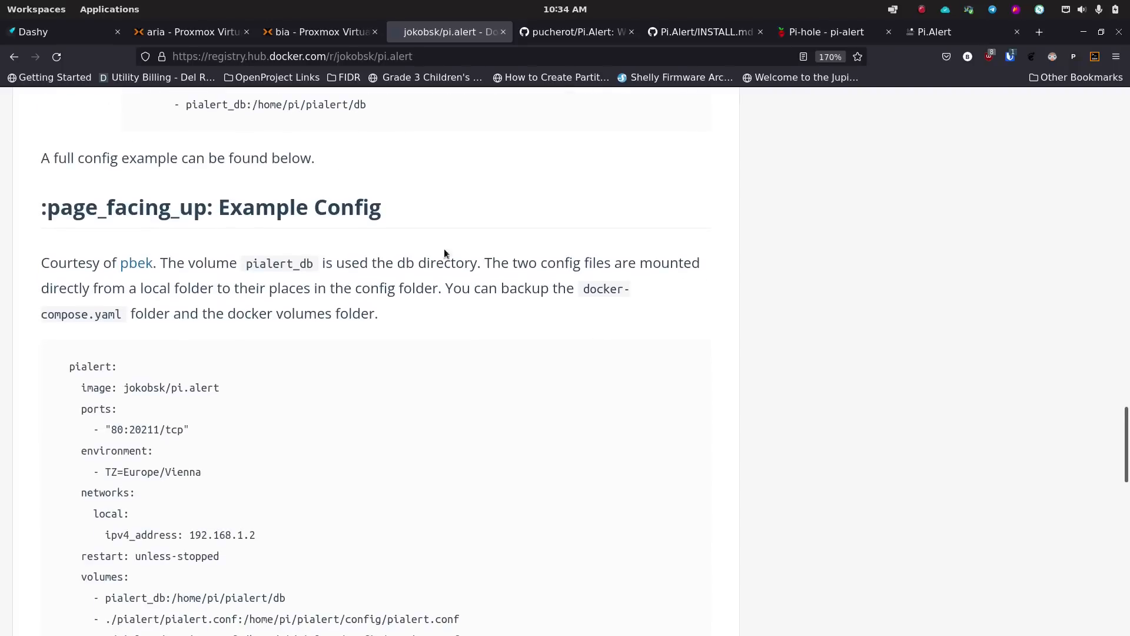
scroll(425, 386, up, 20)
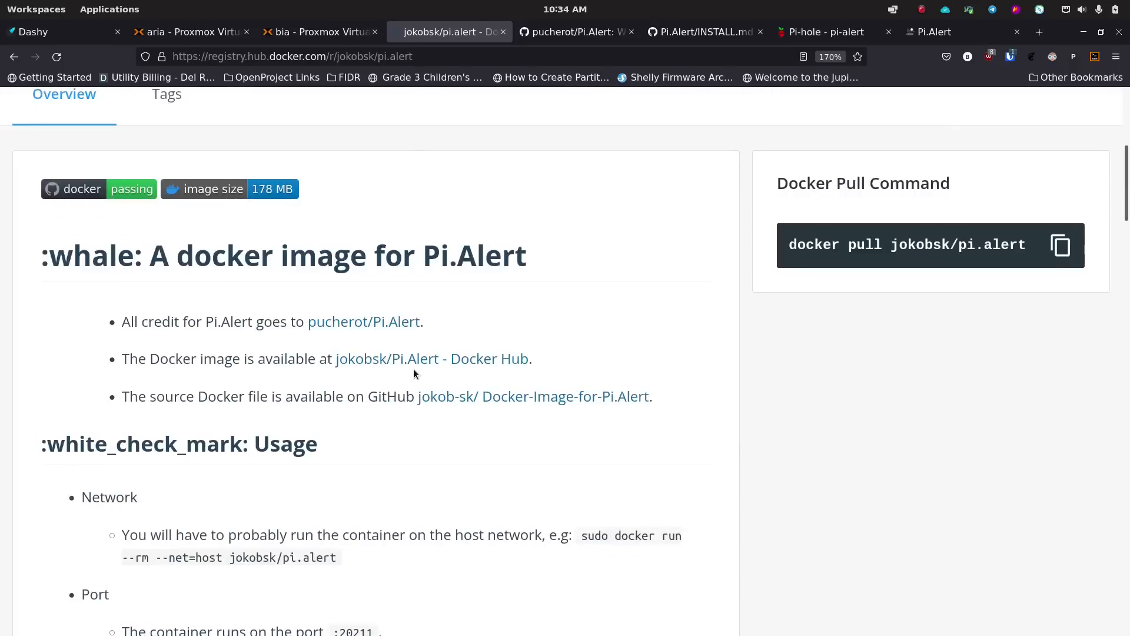
- Return to the pucherot/Pi.Alert GitHub README and scroll to its one-step curl install command
click(568, 33)
scroll(227, 356, down, 15)
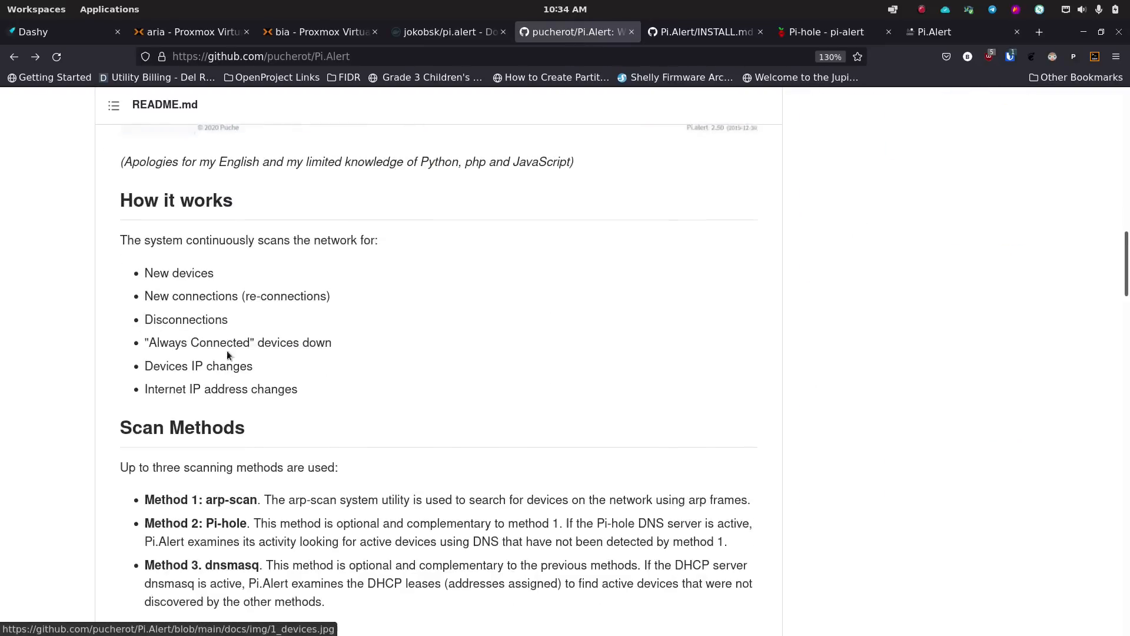
scroll(227, 351, down, 10)
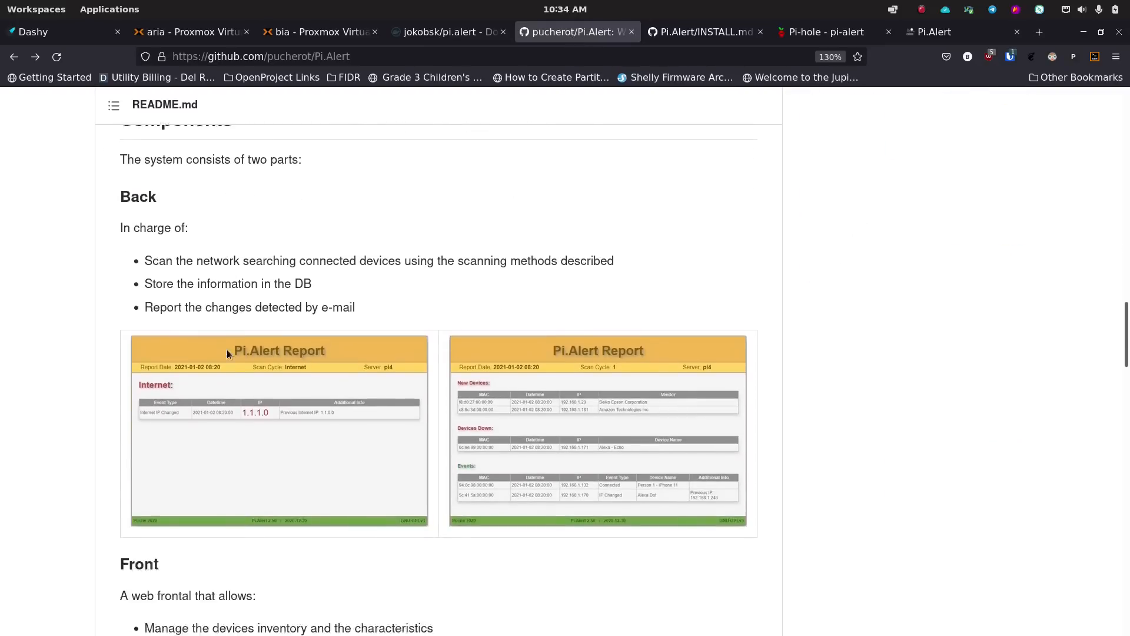
scroll(227, 352, down, 12)
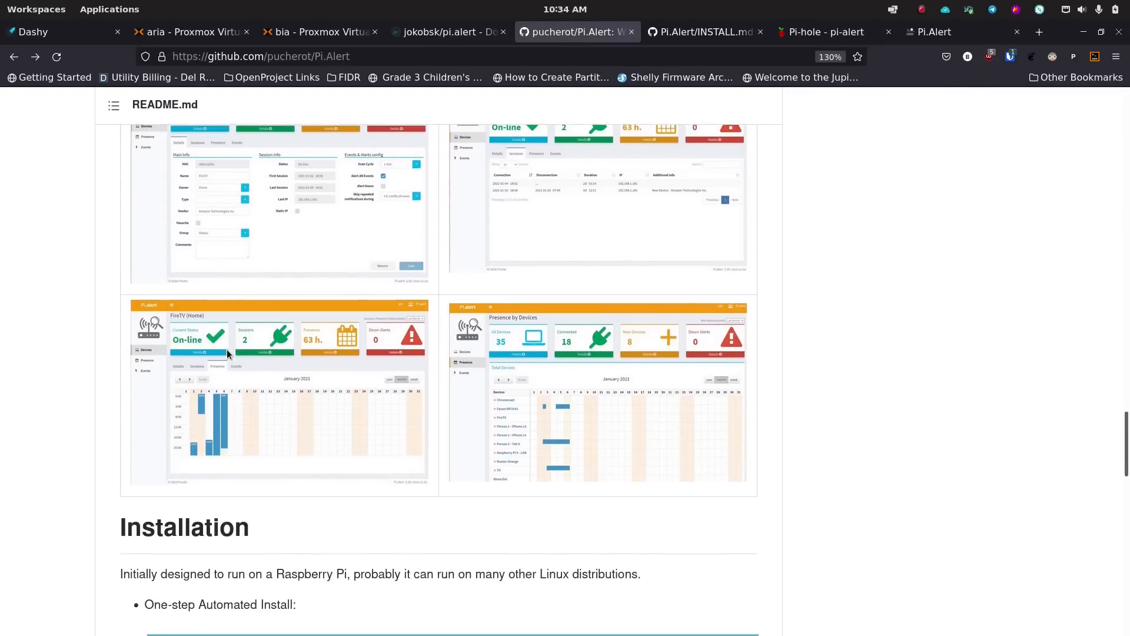
scroll(228, 352, down, 3)
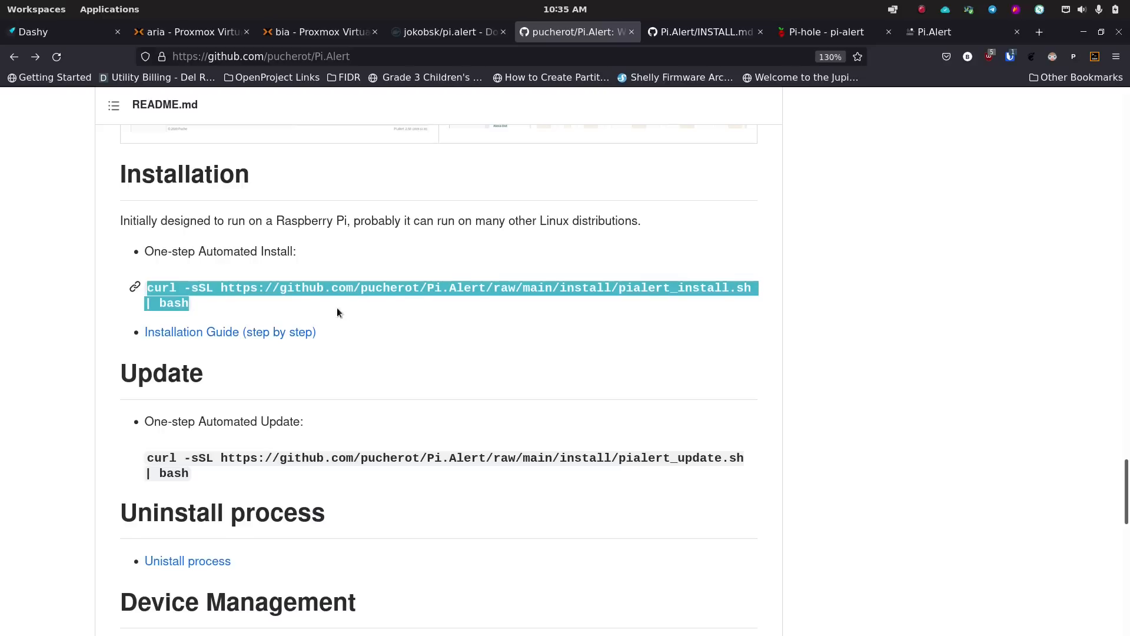
click(180, 303)
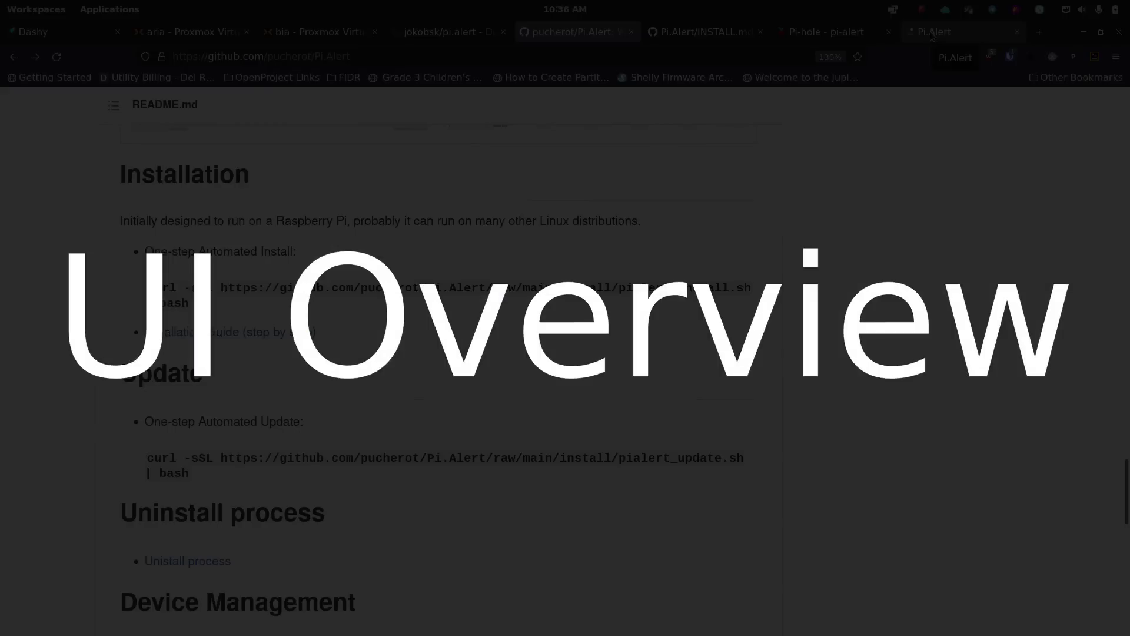
- Check the Pi-hole dashboard, then view Pi.Alert's Devices list of 83 devices
click(844, 33)
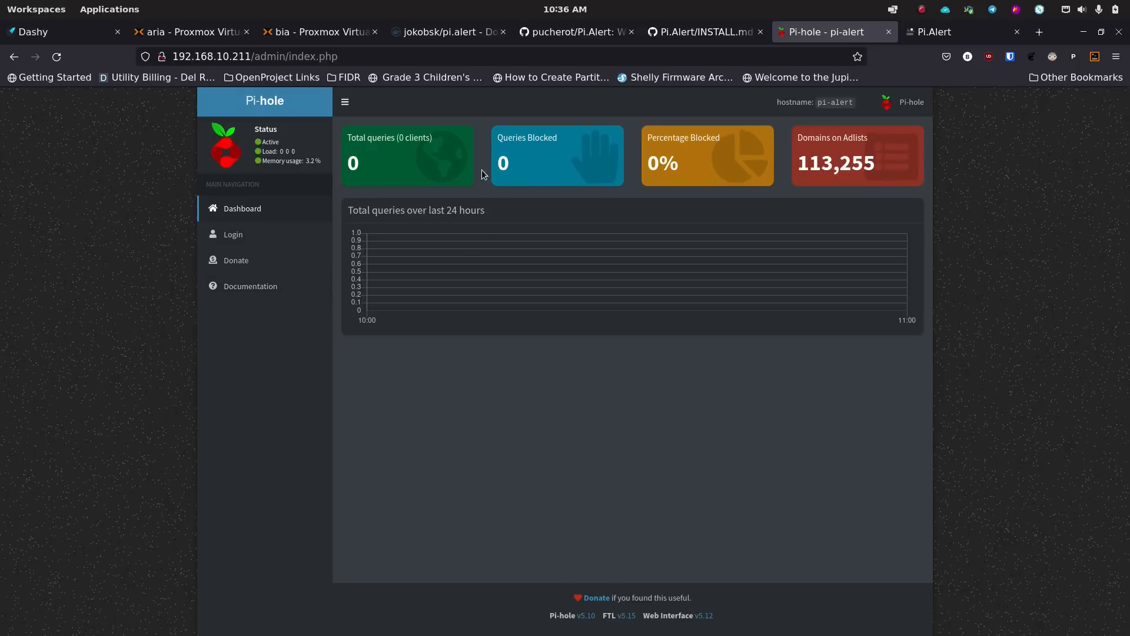
click(943, 37)
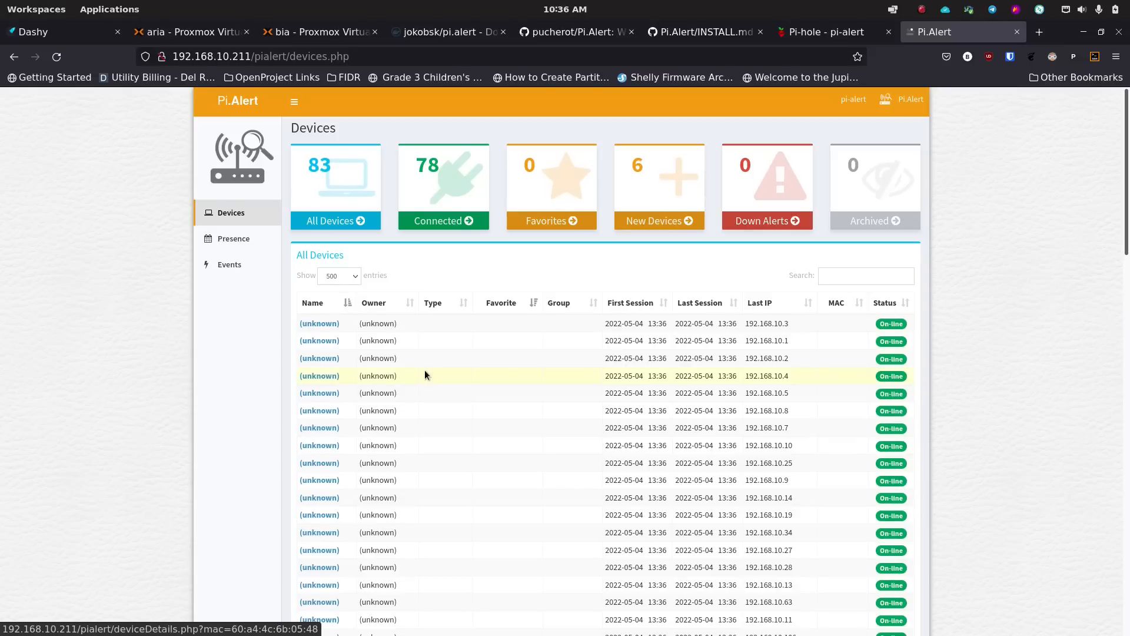
- Filter the Pi.Alert device list to connected devices, then to the 6 new devices
scroll(422, 370, down, 7)
scroll(420, 370, up, 4)
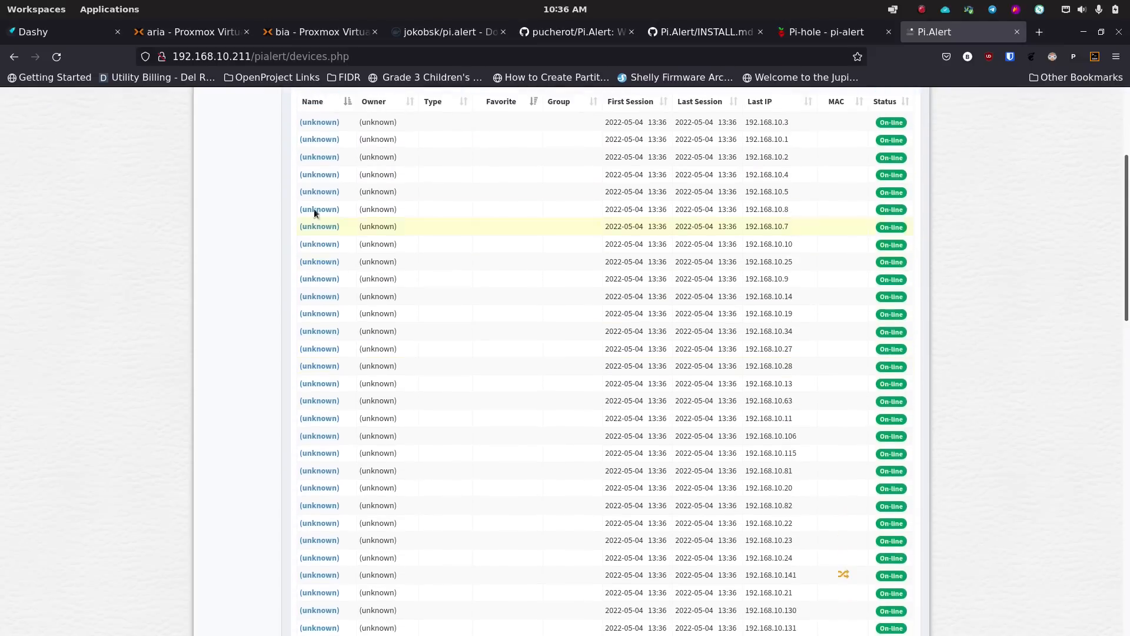
scroll(361, 432, down, 9)
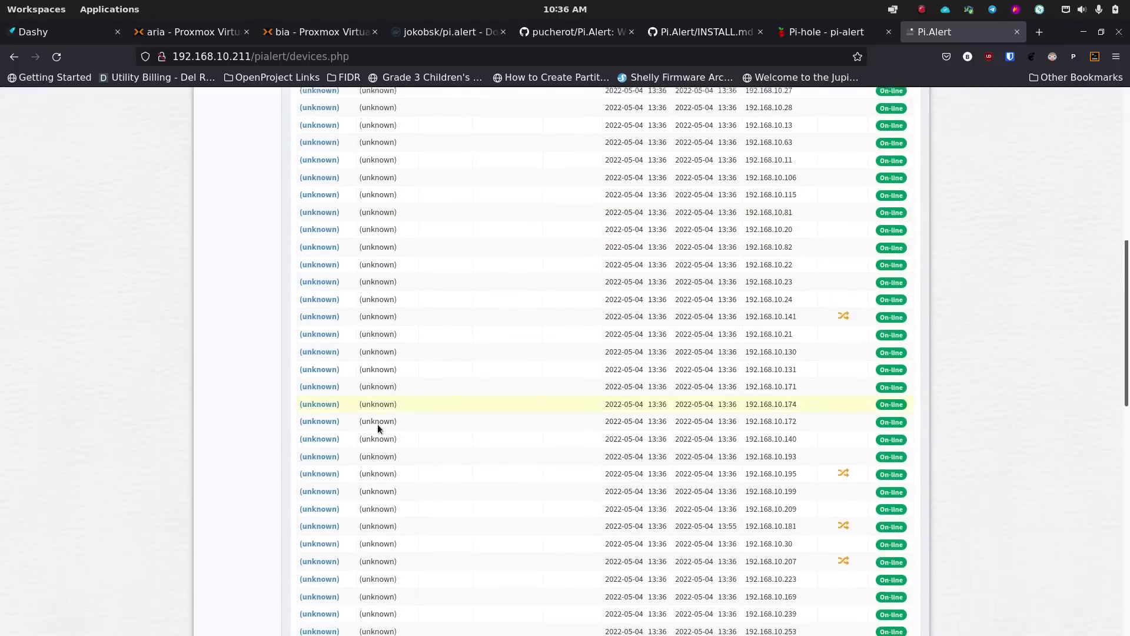
scroll(348, 419, down, 7)
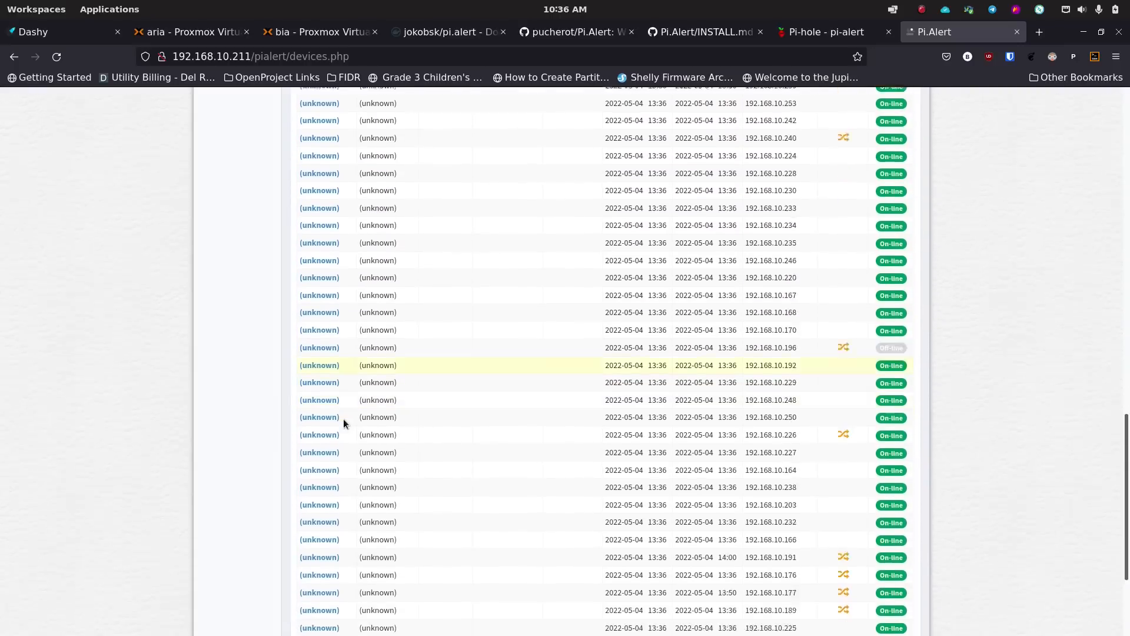
scroll(341, 412, up, 9)
scroll(344, 410, up, 10)
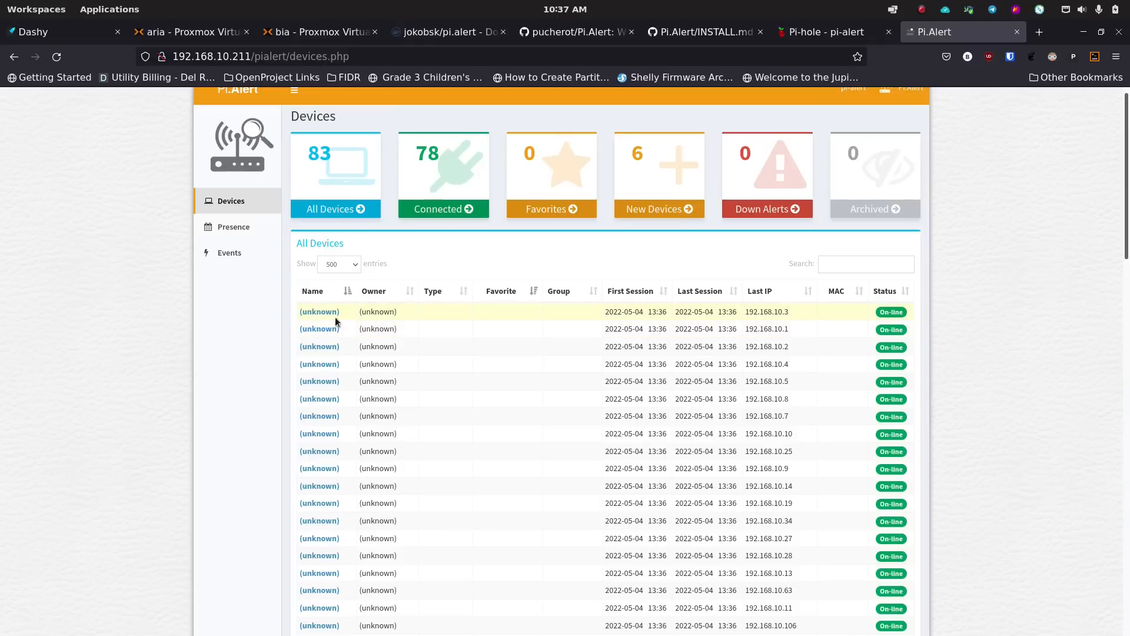
click(439, 178)
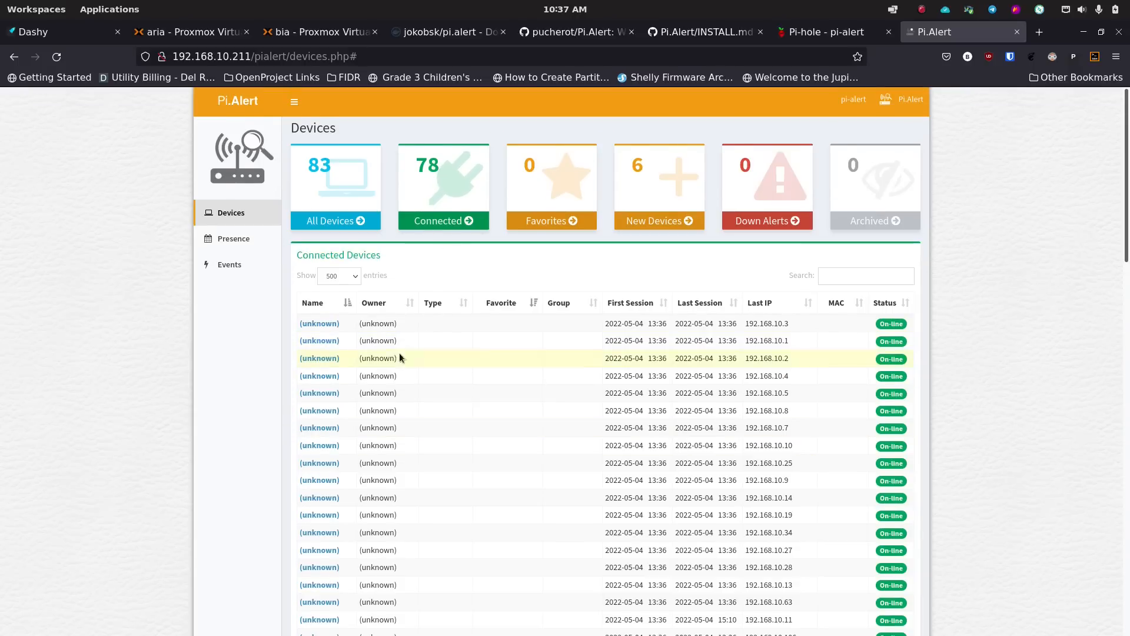
scroll(352, 376, down, 10)
scroll(346, 374, up, 10)
click(658, 183)
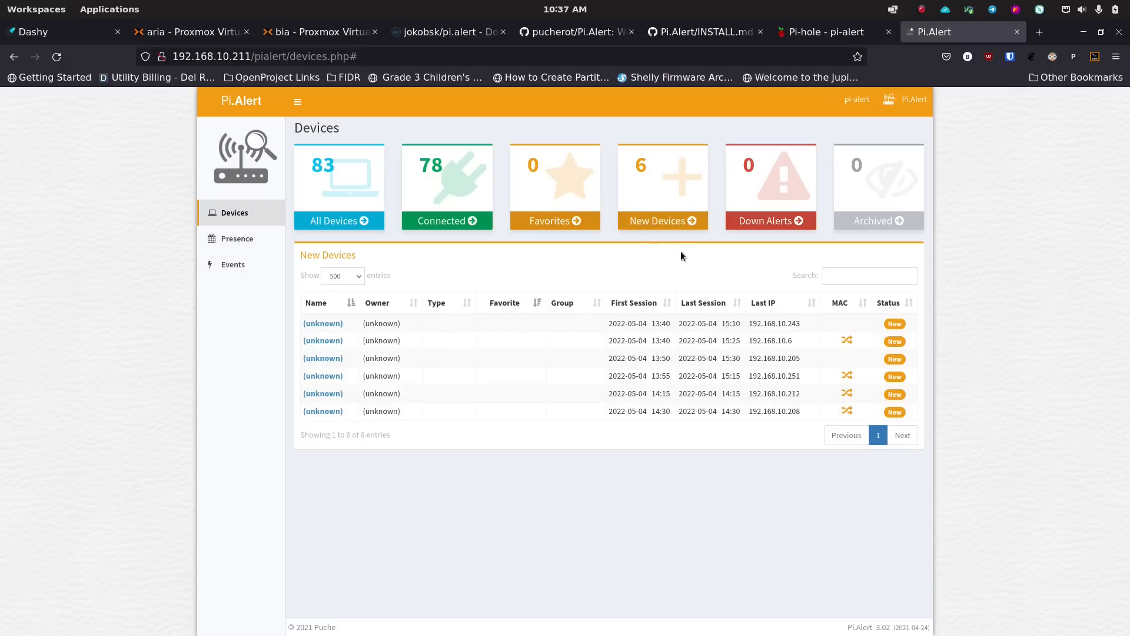
- Look over the presence-by-device calendar and the network Events log
click(230, 240)
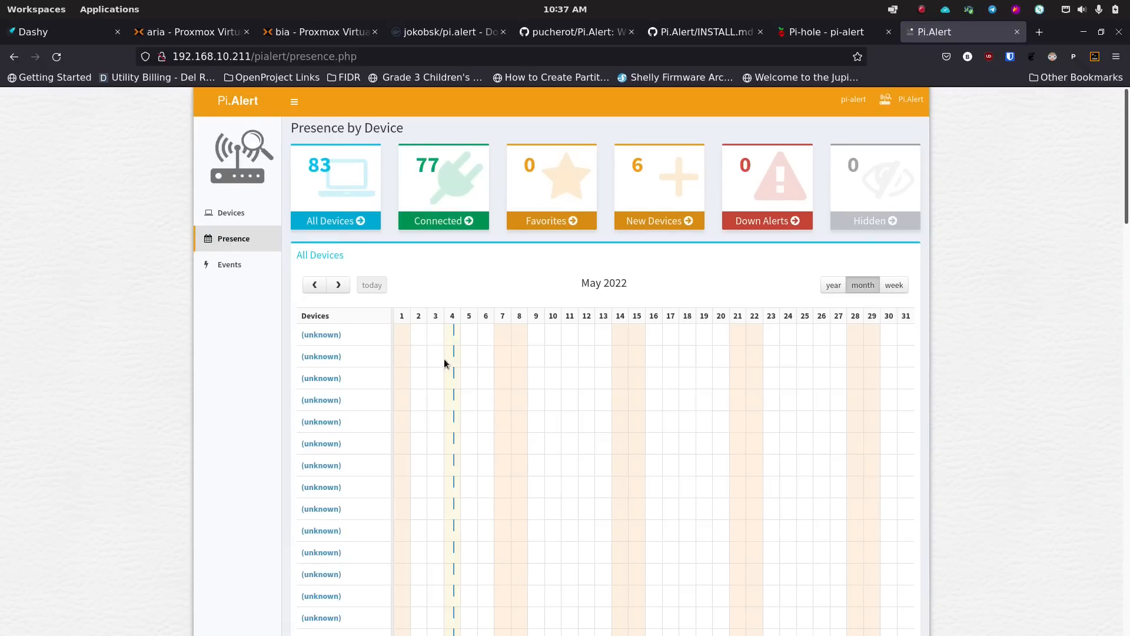
scroll(444, 364, down, 7)
scroll(443, 368, up, 7)
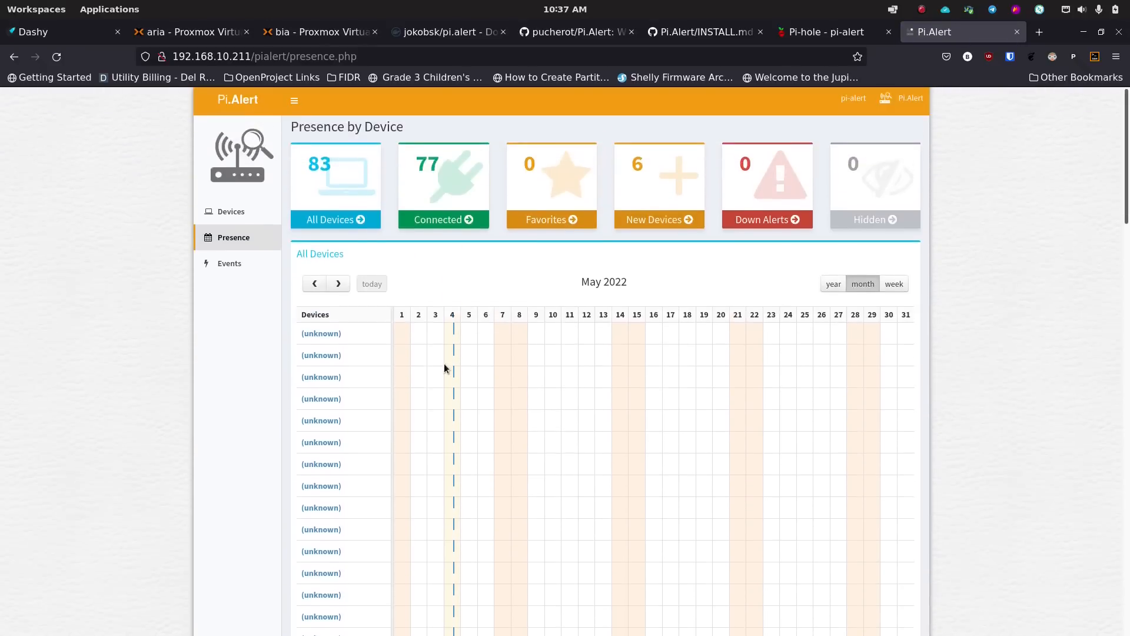
click(234, 266)
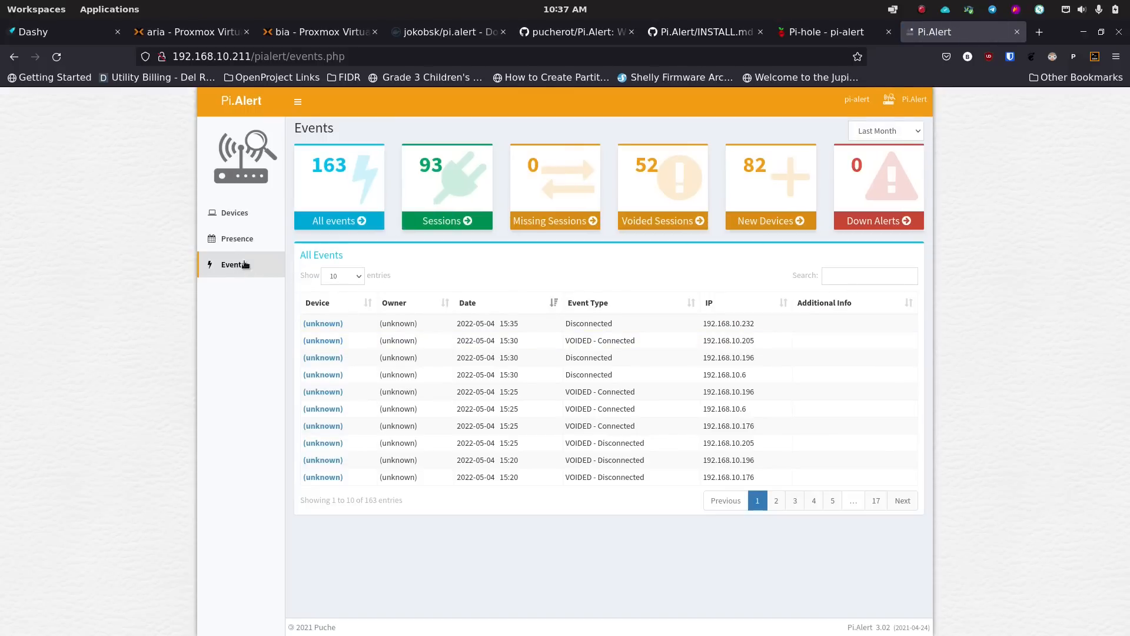
click(239, 243)
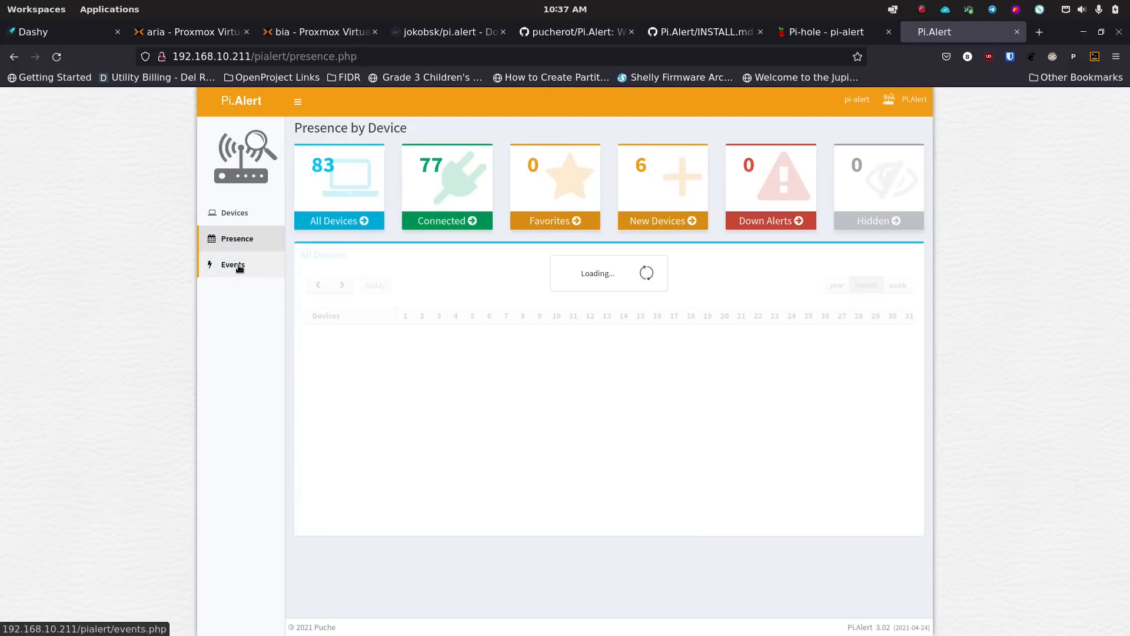
click(241, 266)
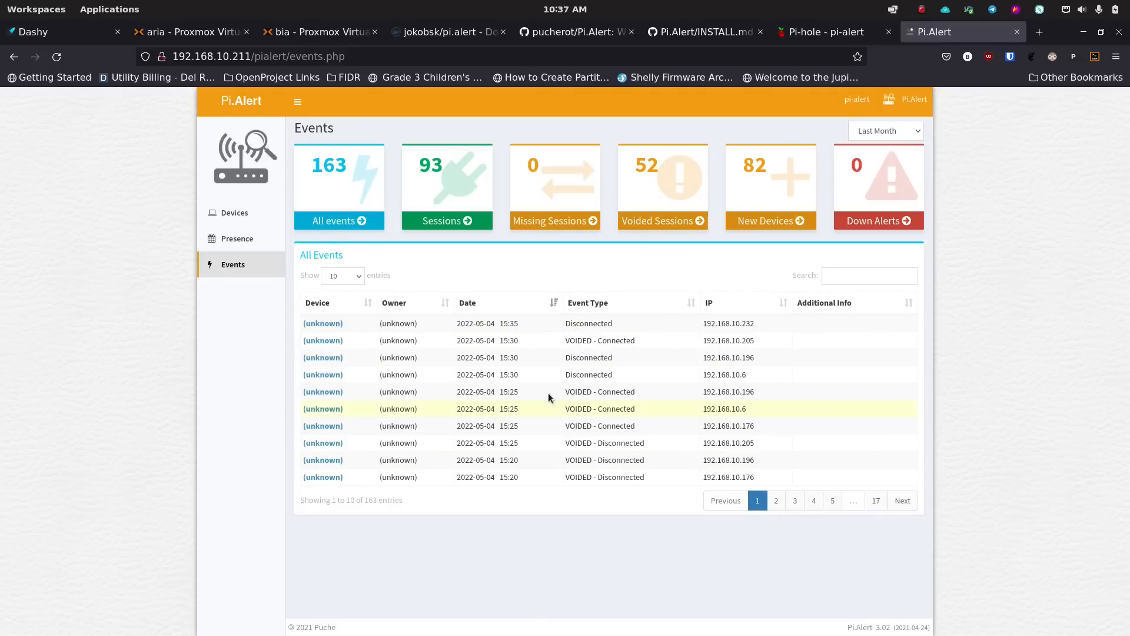
- Show 50 events per page in the Events list
click(346, 276)
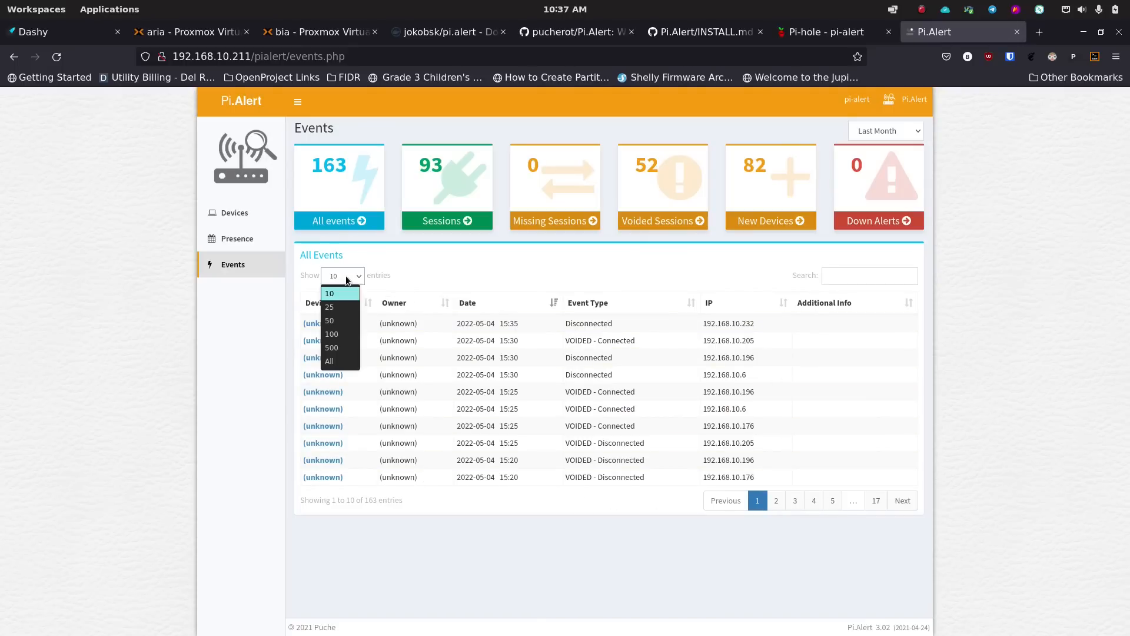
click(343, 334)
scroll(357, 424, down, 7)
scroll(357, 419, up, 7)
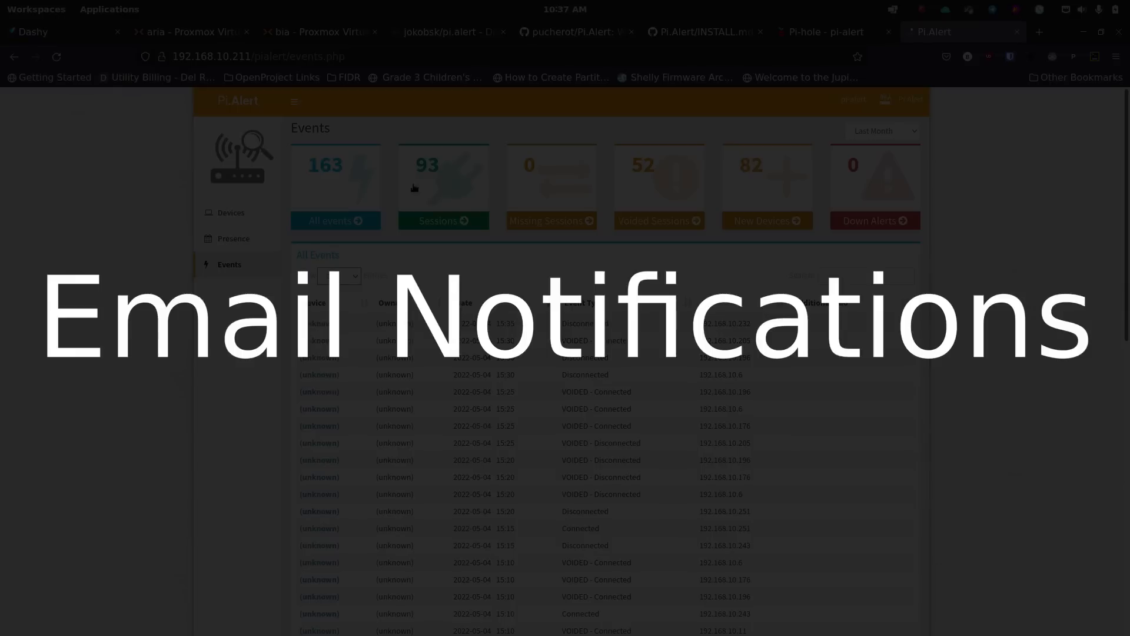
mouse_move(415, 633)
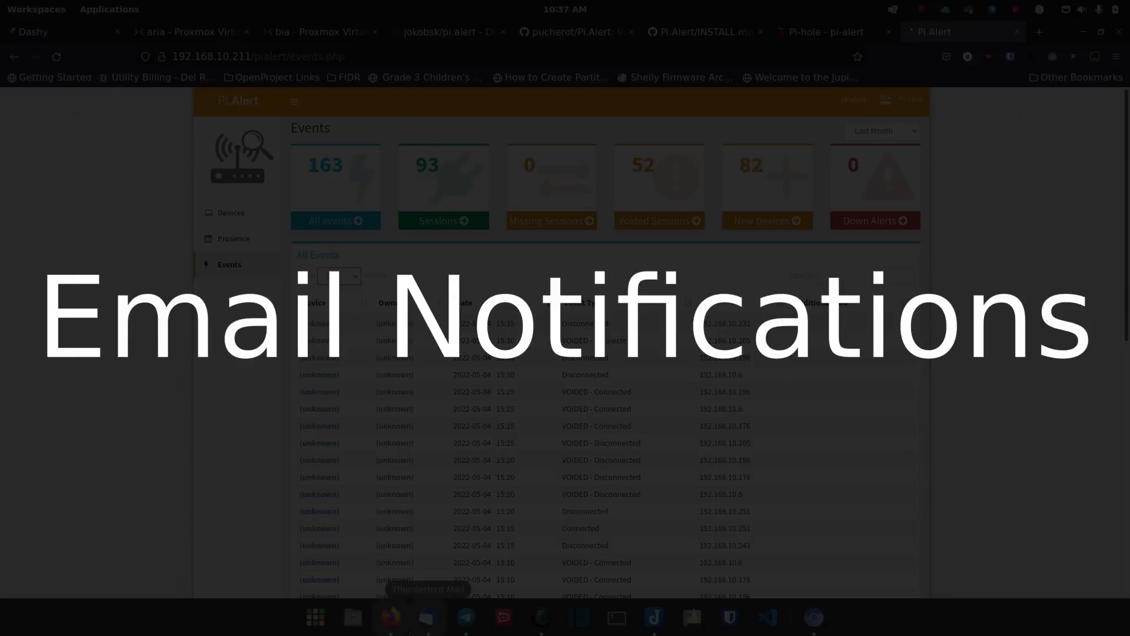
click(430, 625)
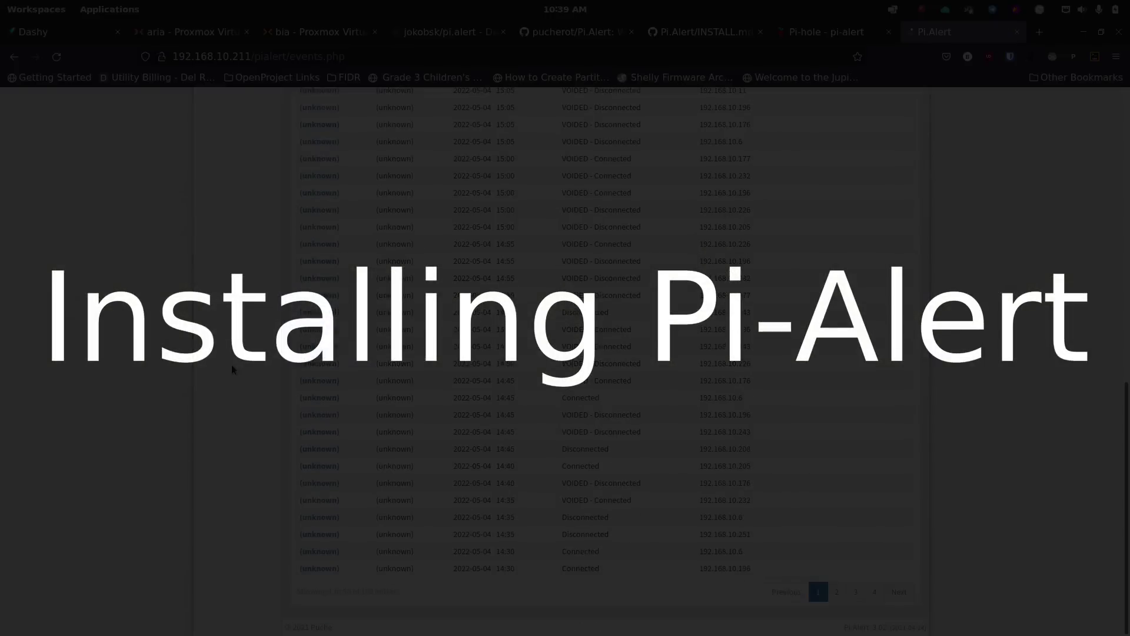
- Bring up the console of container 108 (pi-alert-aria) on Proxmox node aria
scroll(231, 369, up, 10)
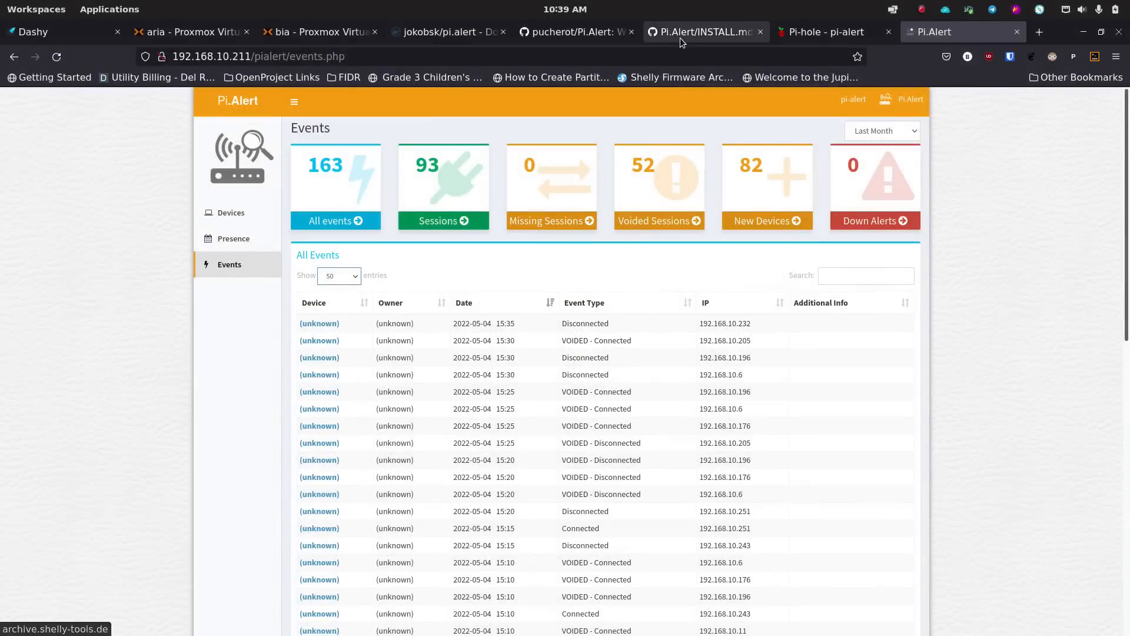
click(169, 32)
click(103, 175)
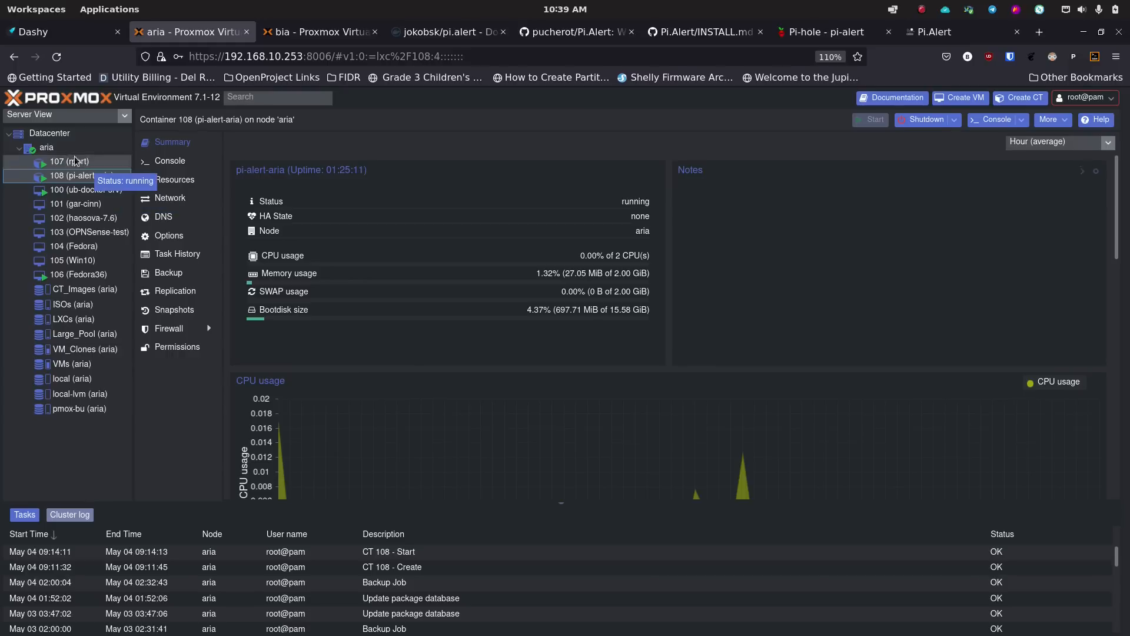
click(305, 32)
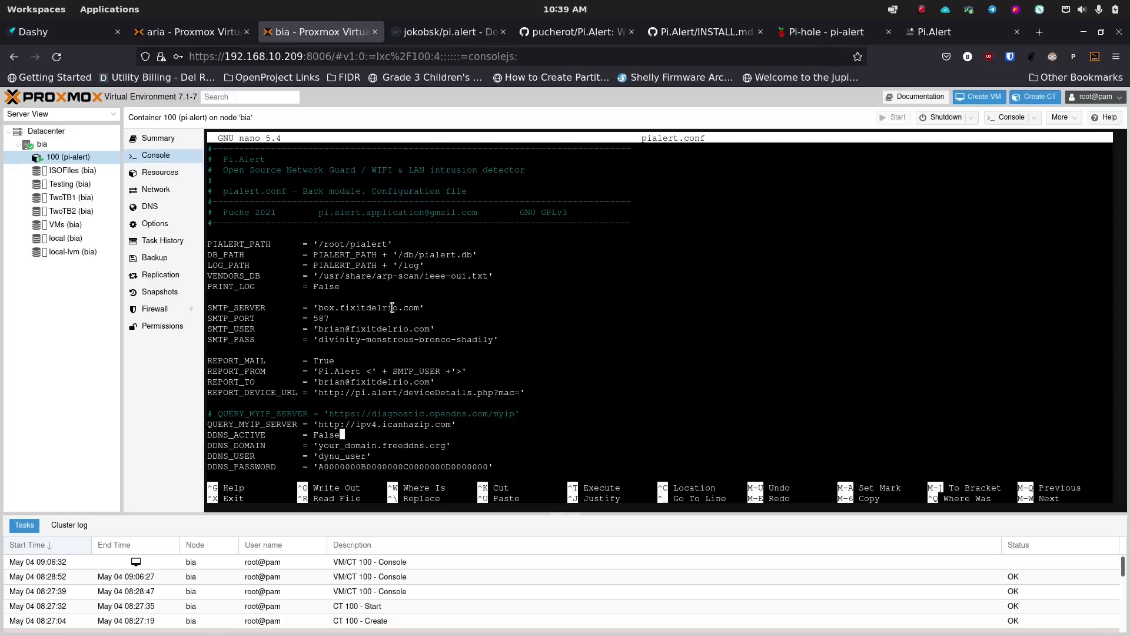
click(191, 33)
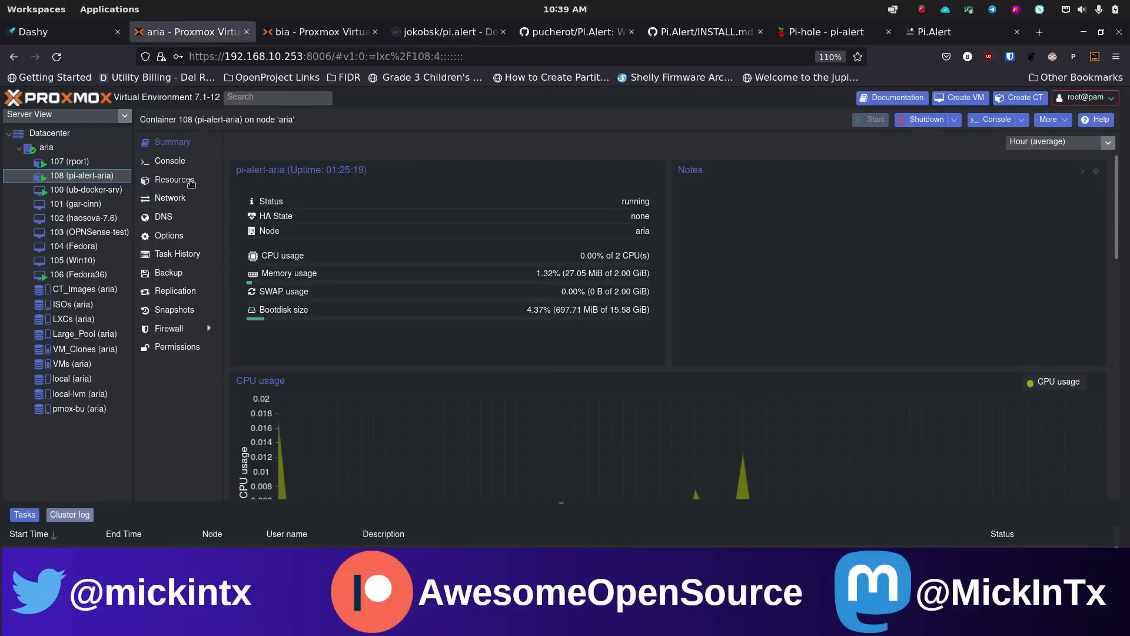
click(171, 162)
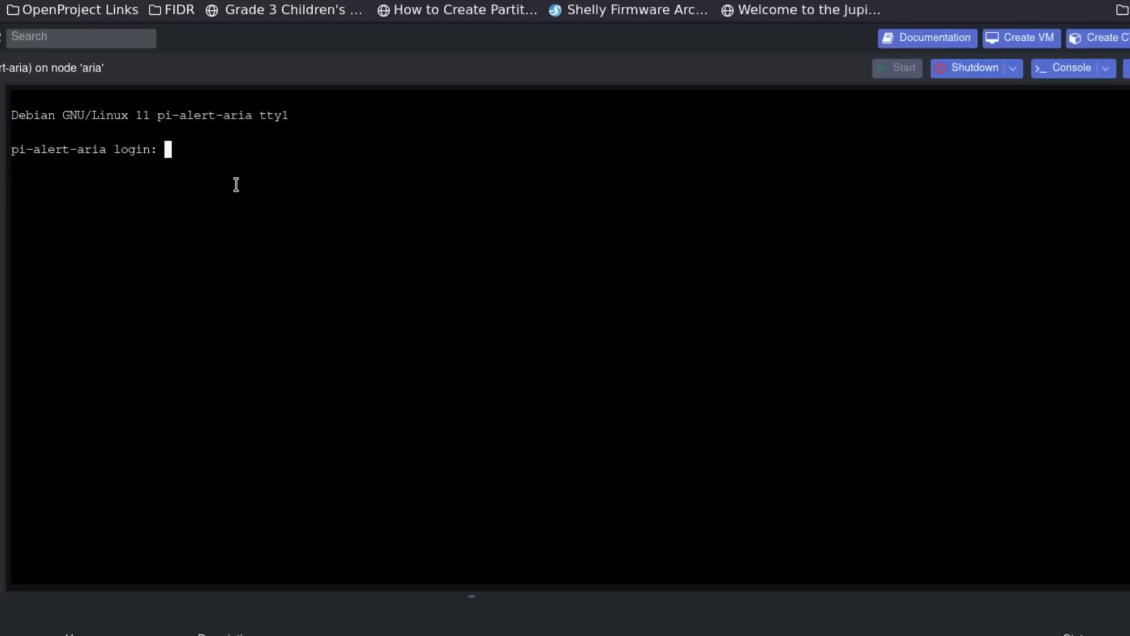
- Log in to the container as root and check whether curl is installed
text(root)
key(Return)
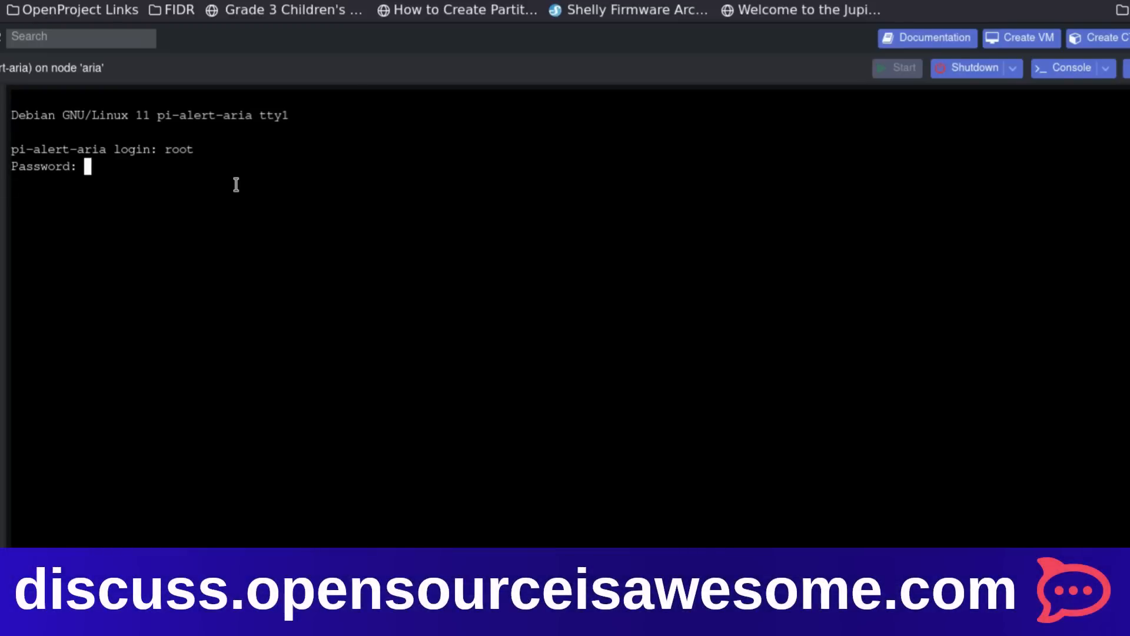
key(Return)
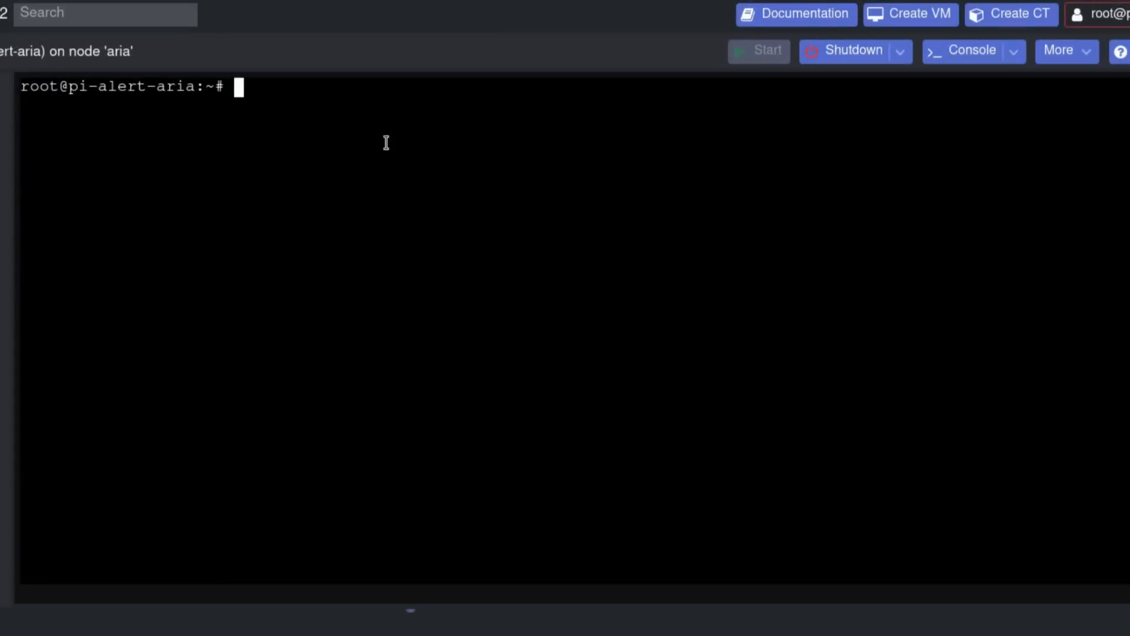
text(curl)
key(Return)
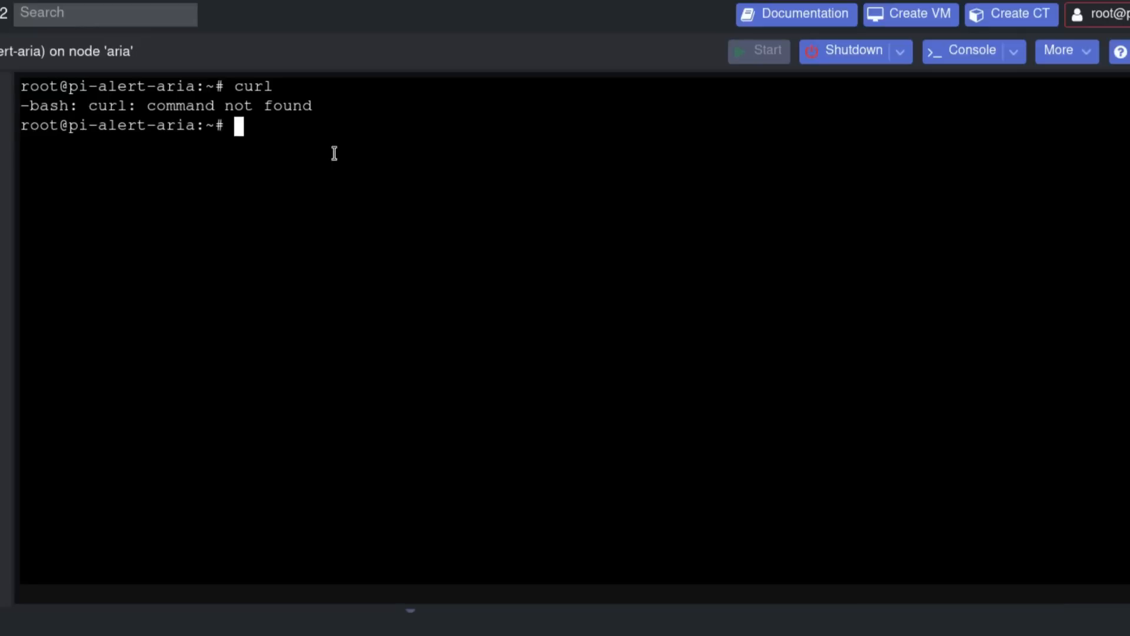
- Run apt update && apt upgrade -y, then reboot the container
text(apt update)
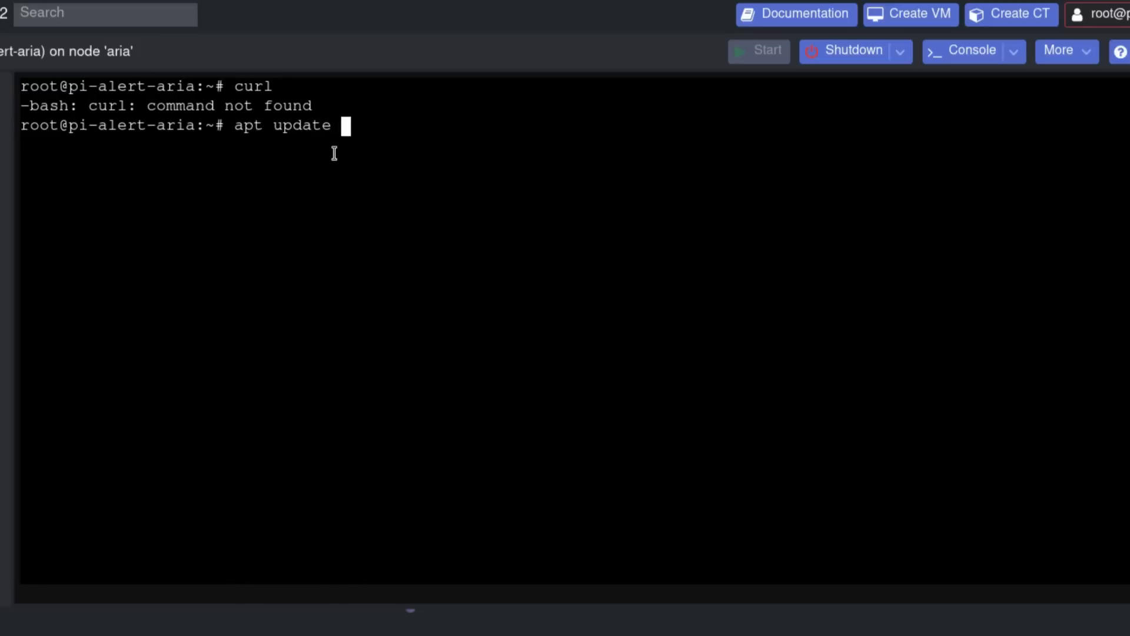
text( && apt )
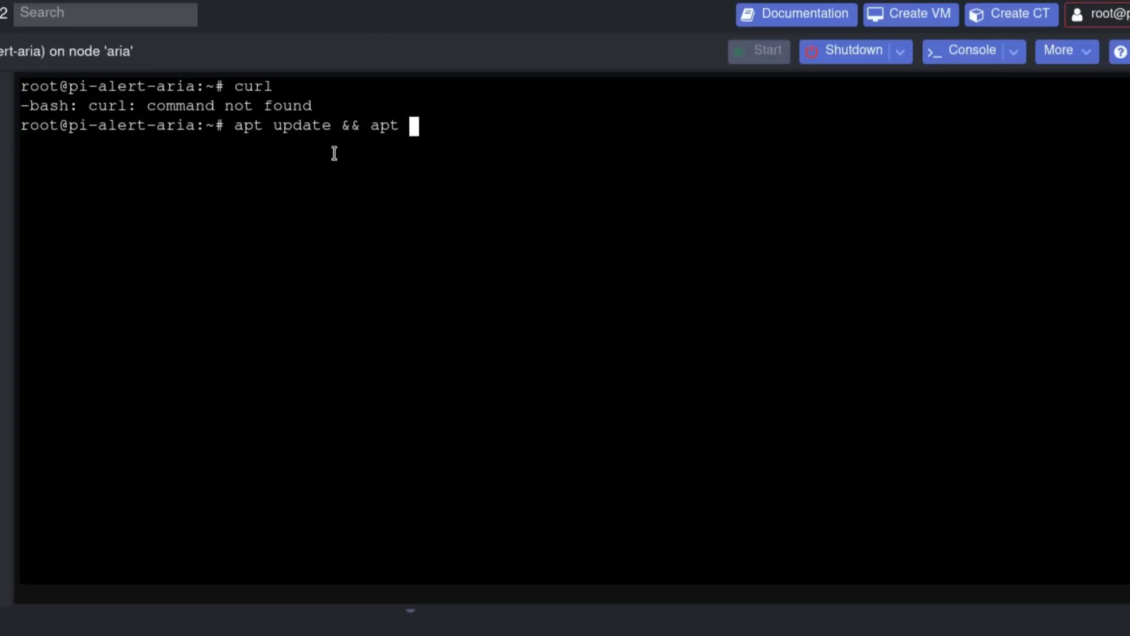
text(upgrade -y)
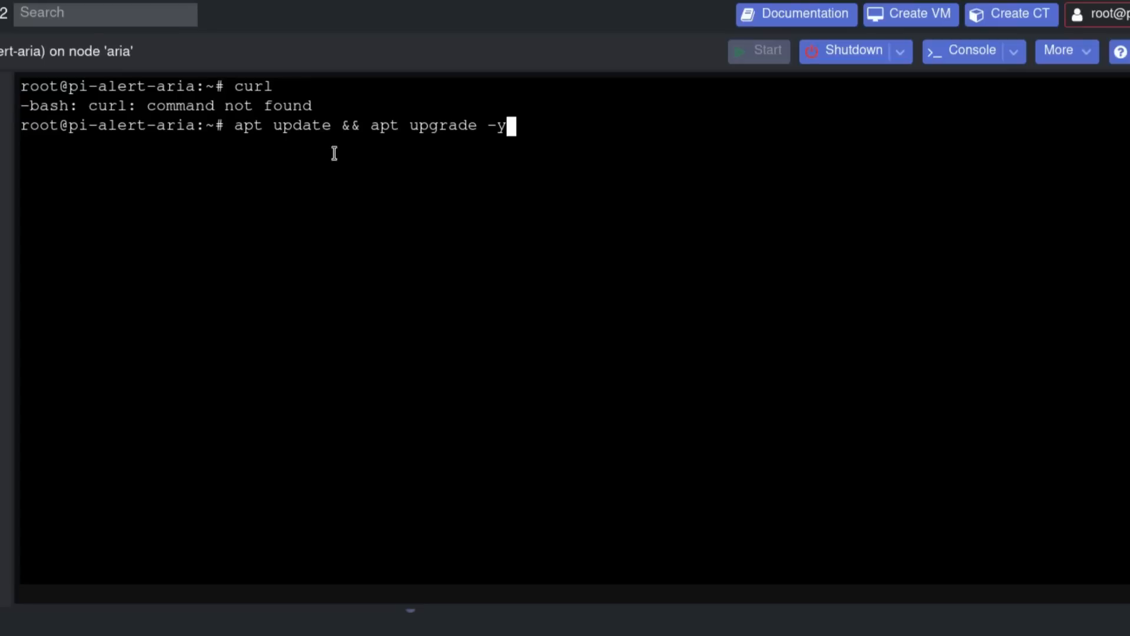
key(Return)
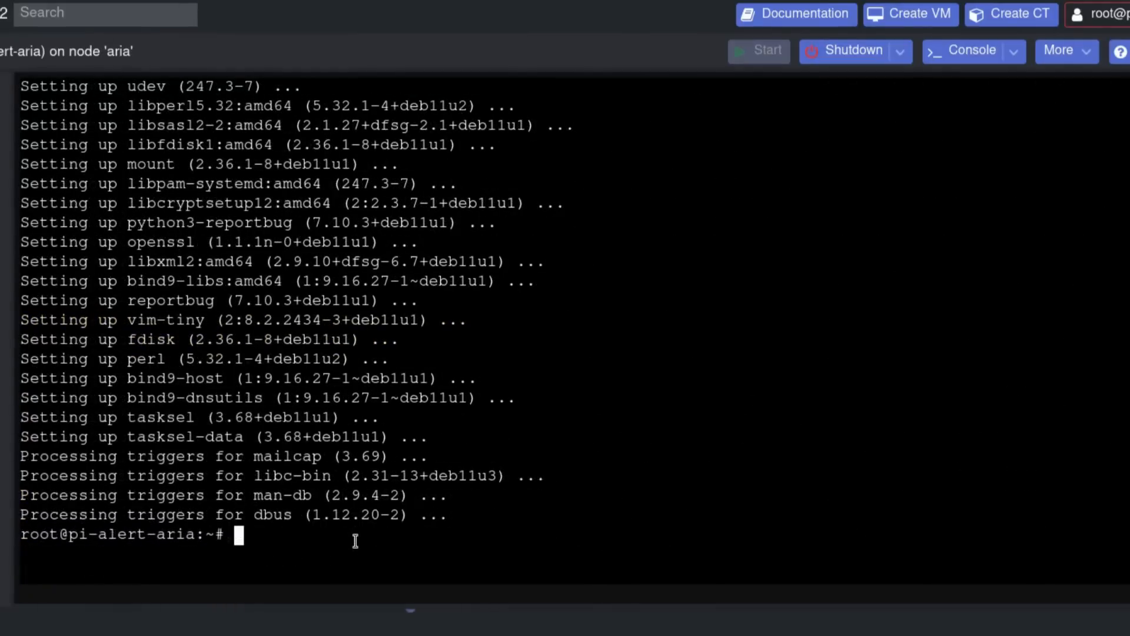
text(reboot)
key(Return)
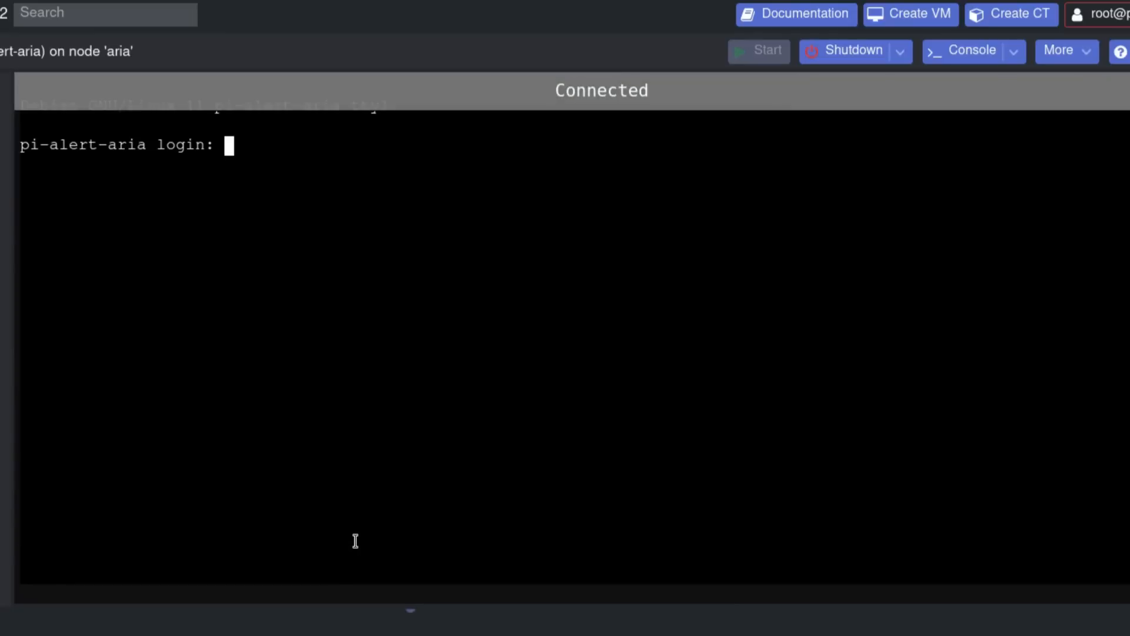
- Log back in as root, confirm curl is missing, and clear the terminal
text(root)
key(Return)
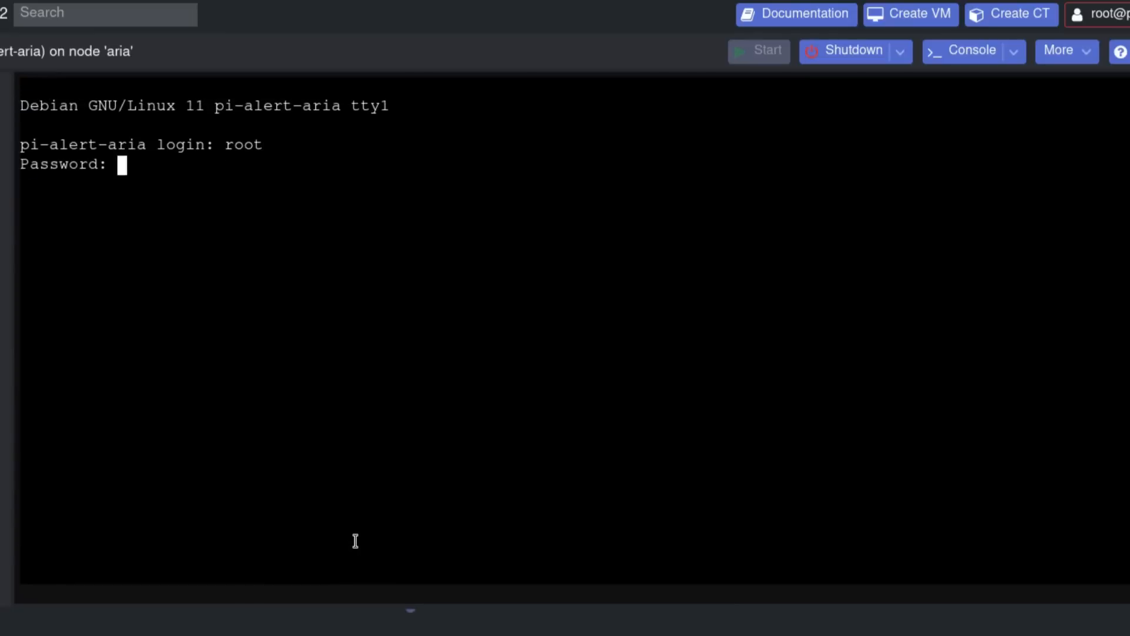
key(Return)
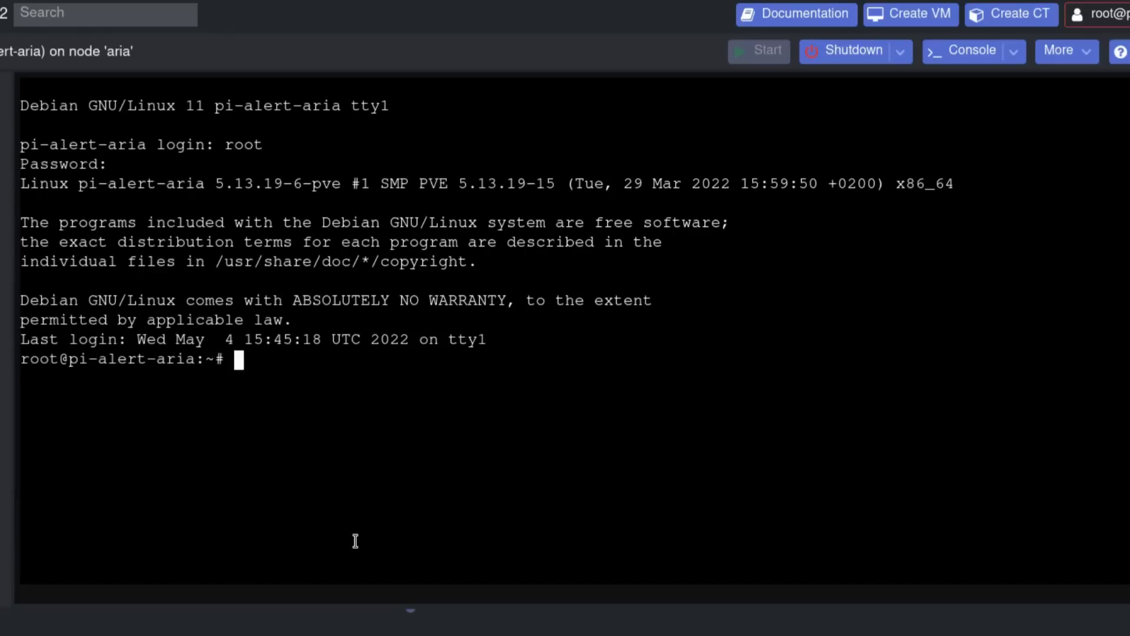
text(curl)
key(Return)
text(clear)
key(Return)
- Run apt install curl wget git -y, then select the README's one-step install command
text(apt)
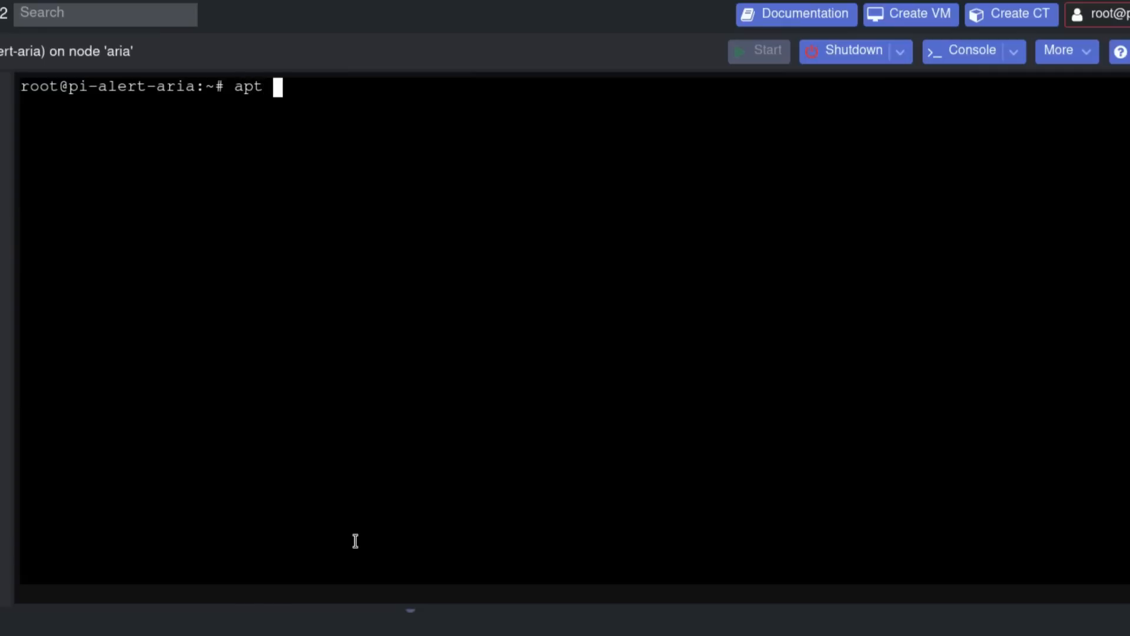
key(BackSpace)
key(BackSpace)
key(BackSpace)
key(BackSpace)
text(sudo )
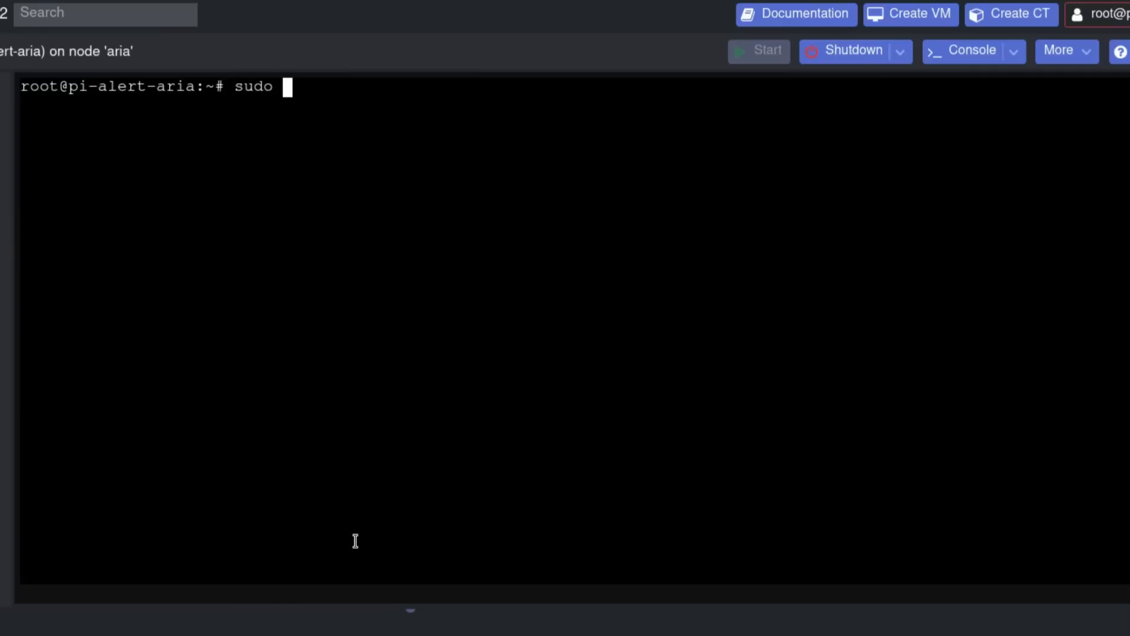
text(apt)
key(BackSpace)
key(BackSpace)
key(BackSpace)
key(BackSpace)
key(BackSpace)
key(BackSpace)
key(BackSpace)
key(BackSpace)
text(apt )
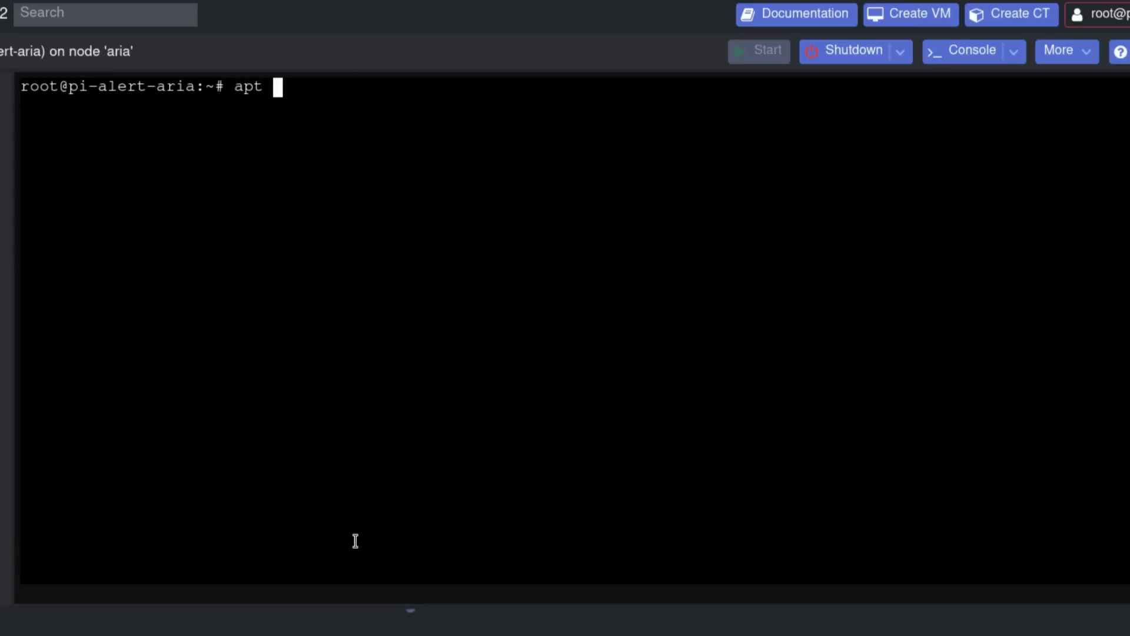
text(install curl )
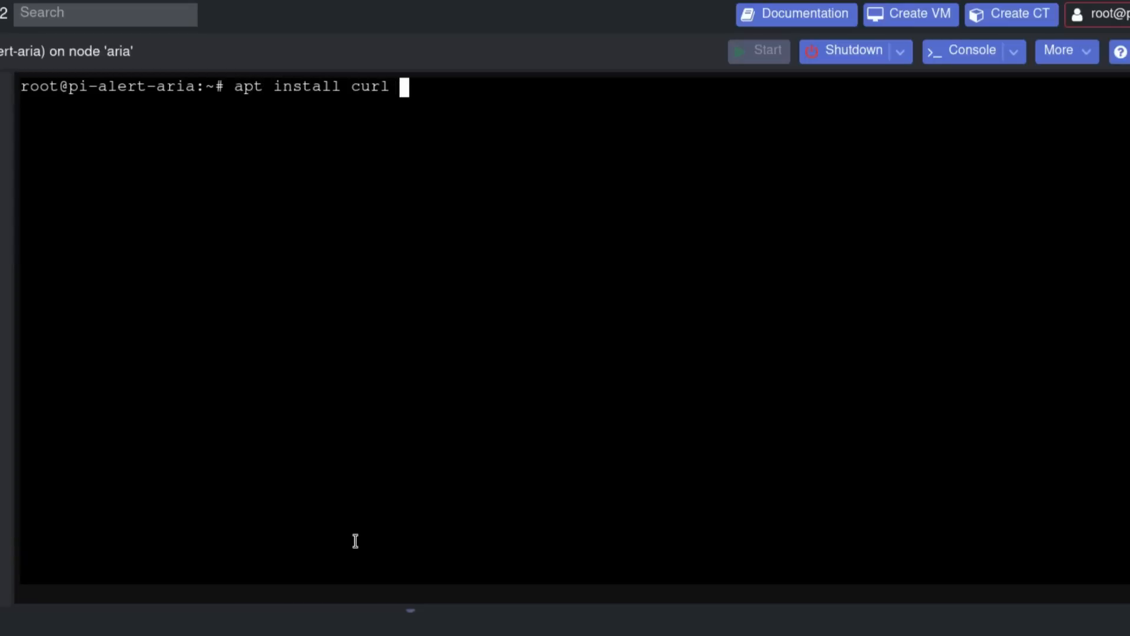
text(wget )
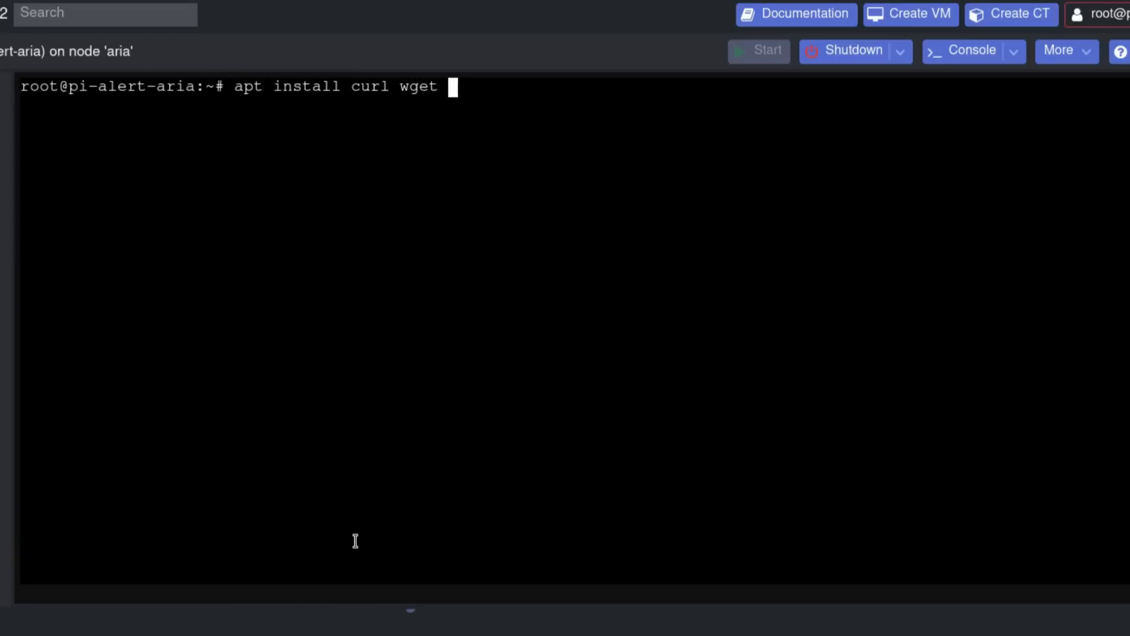
text(git -y)
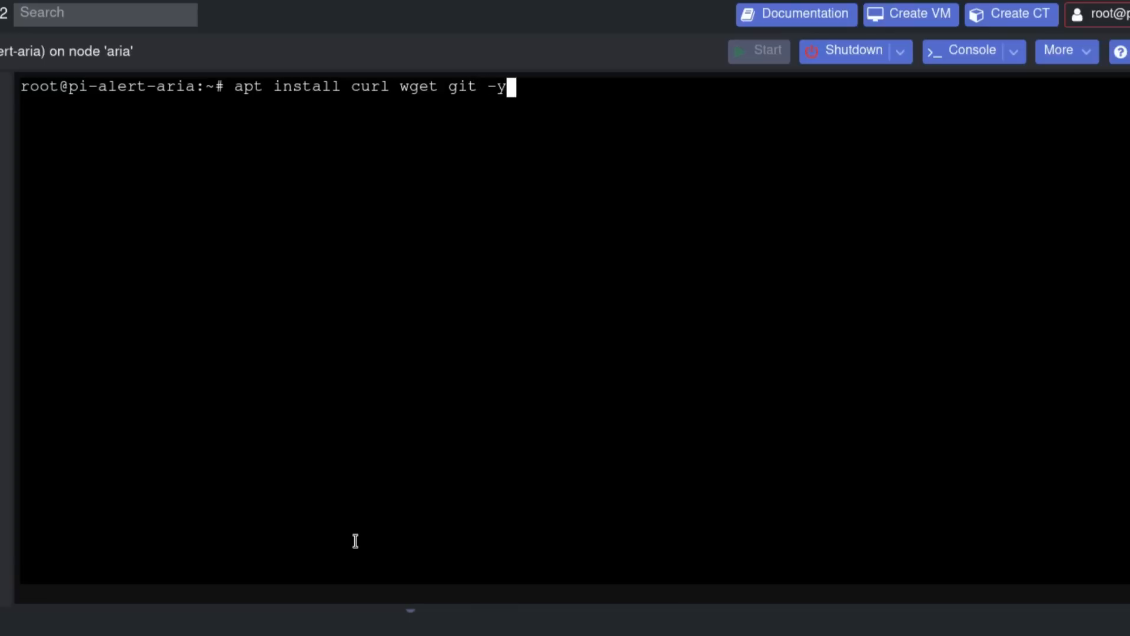
key(Return)
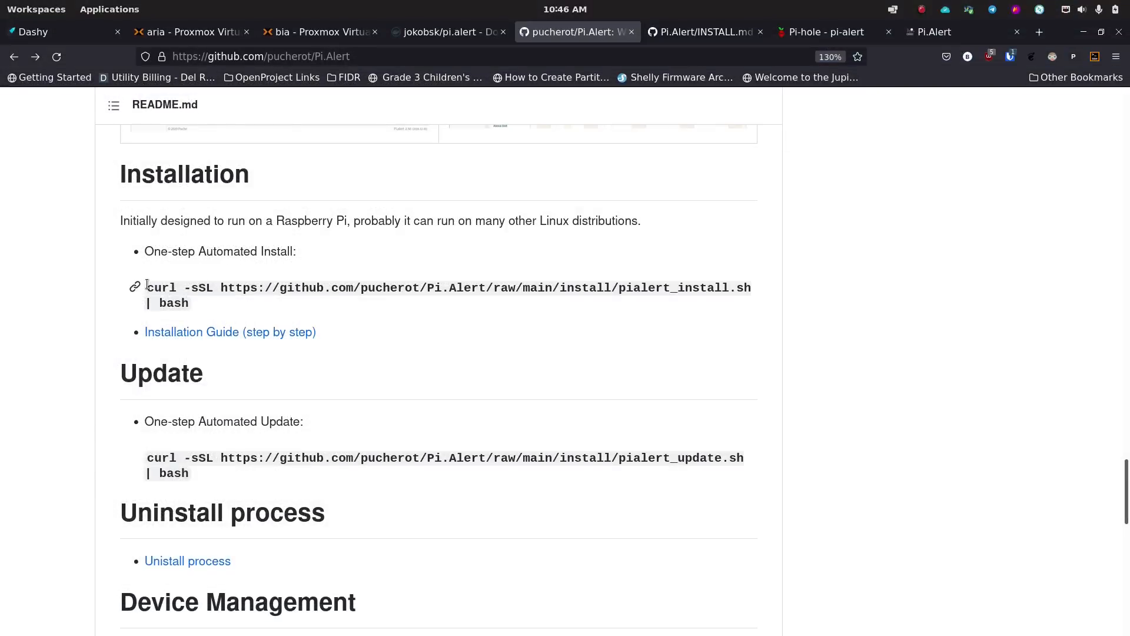
drag(147, 287, 205, 304)
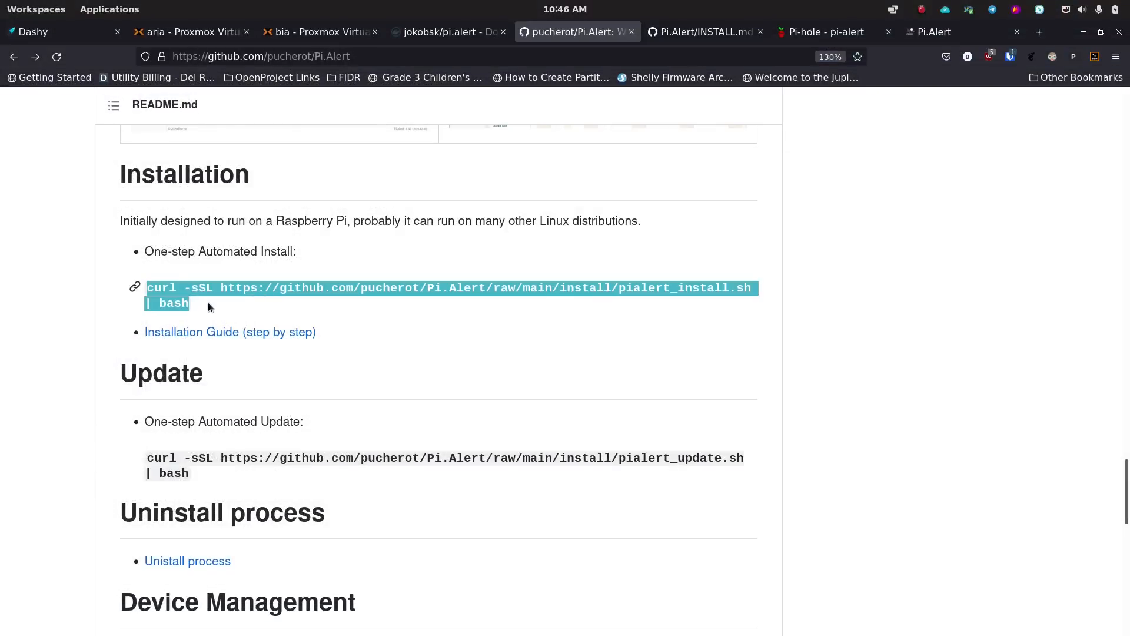
mouse_move(353, 631)
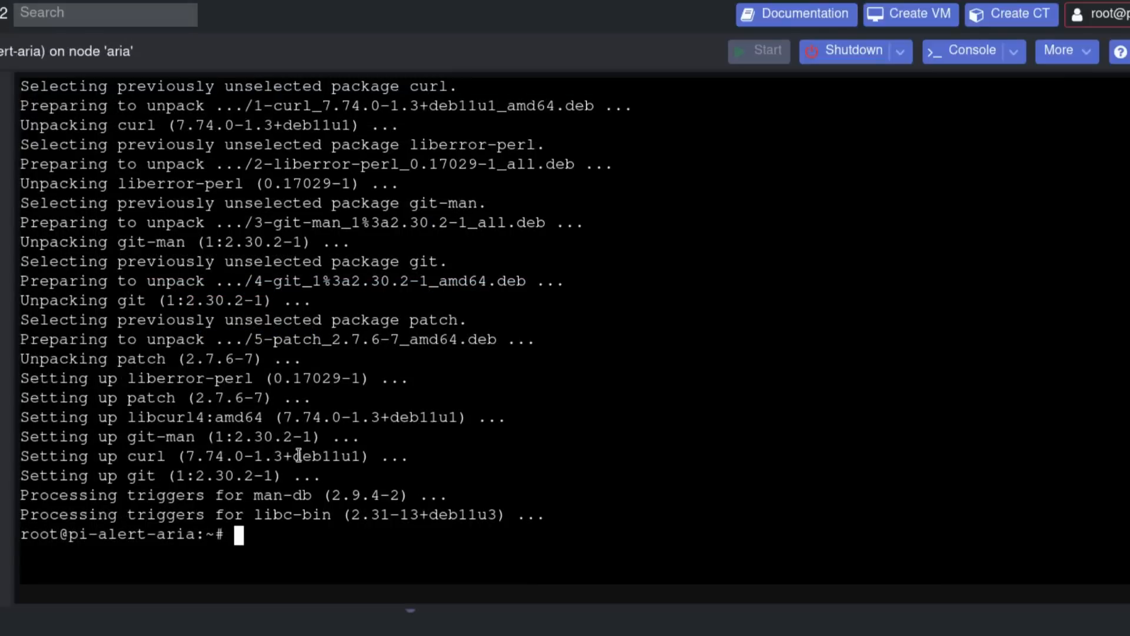
- Paste and run the Pi.Alert curl install command, agreeing to continue and install Pi-hole
right_click(284, 534)
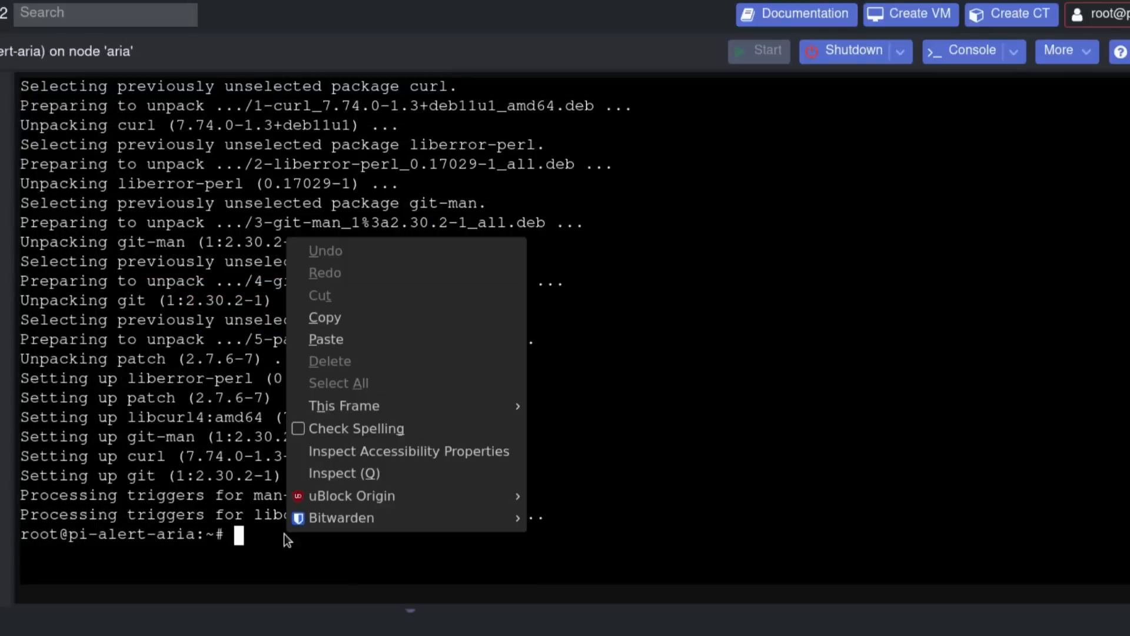
click(369, 333)
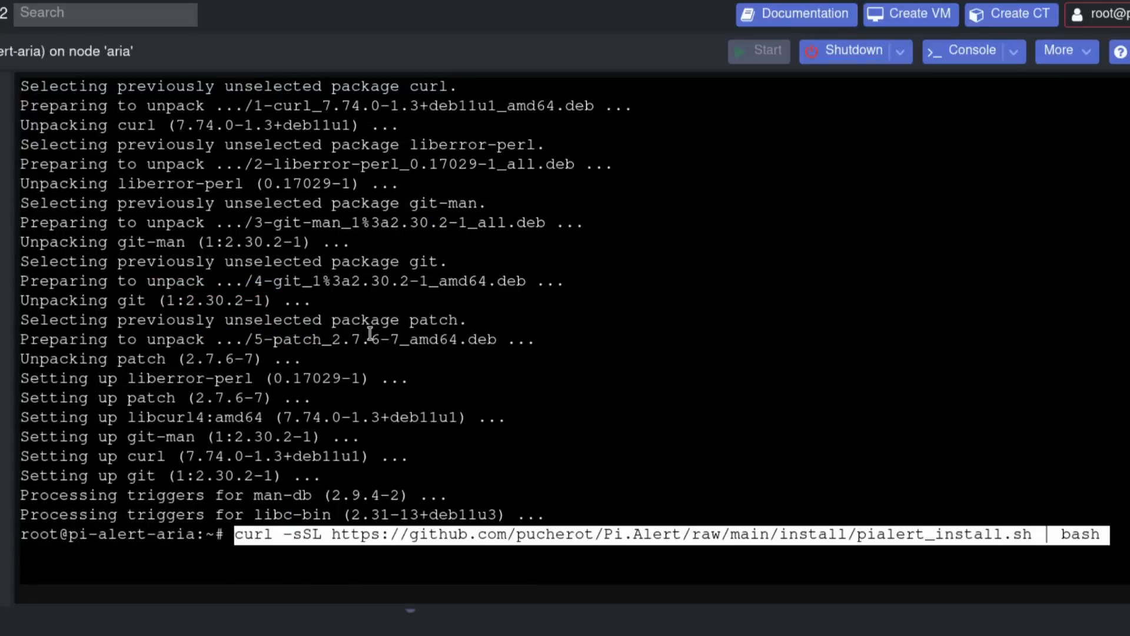
key(Return)
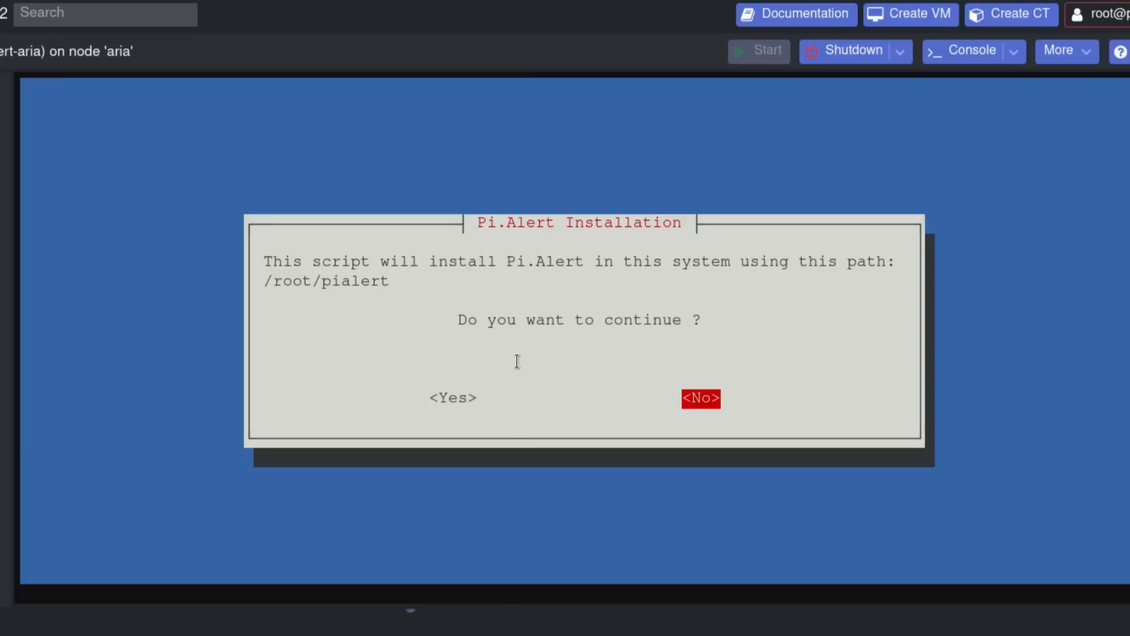
key(Left)
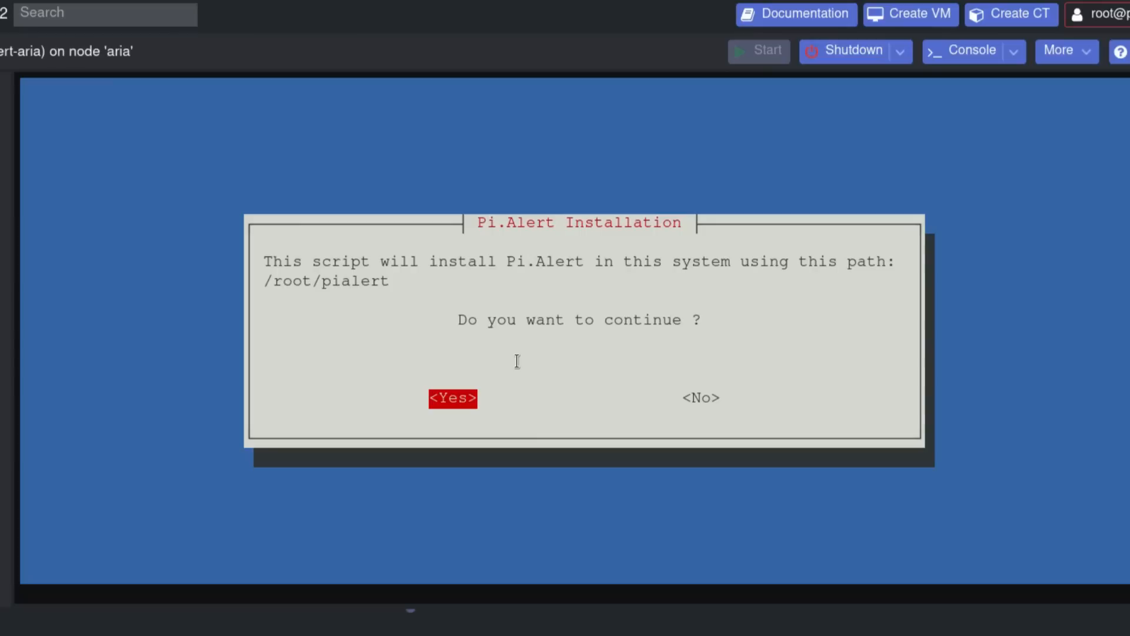
key(Return)
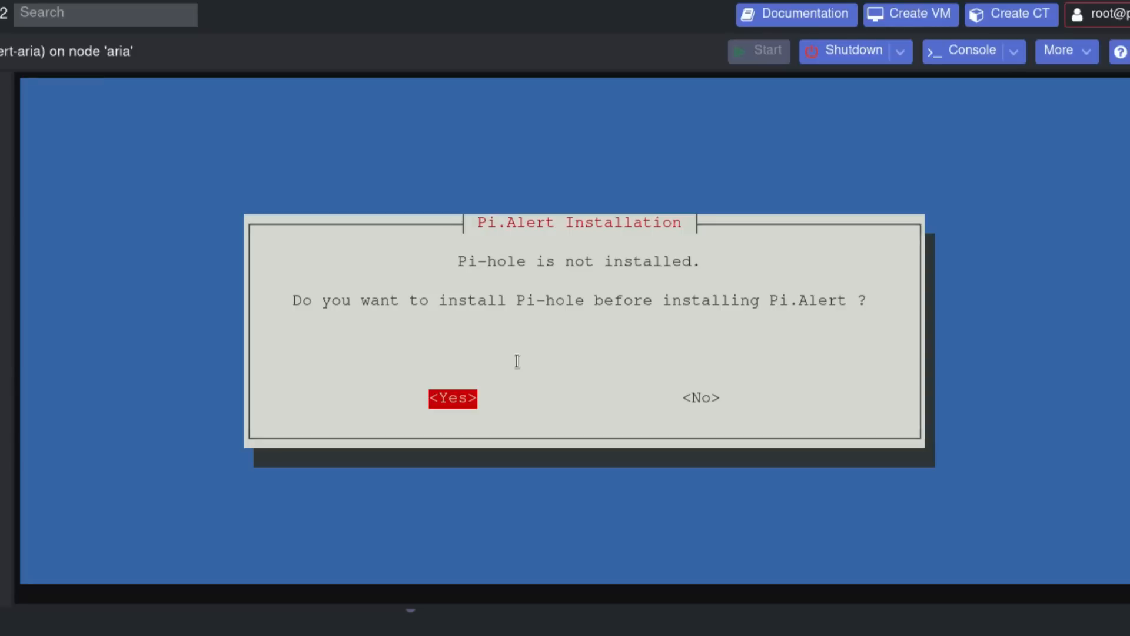
key(Return)
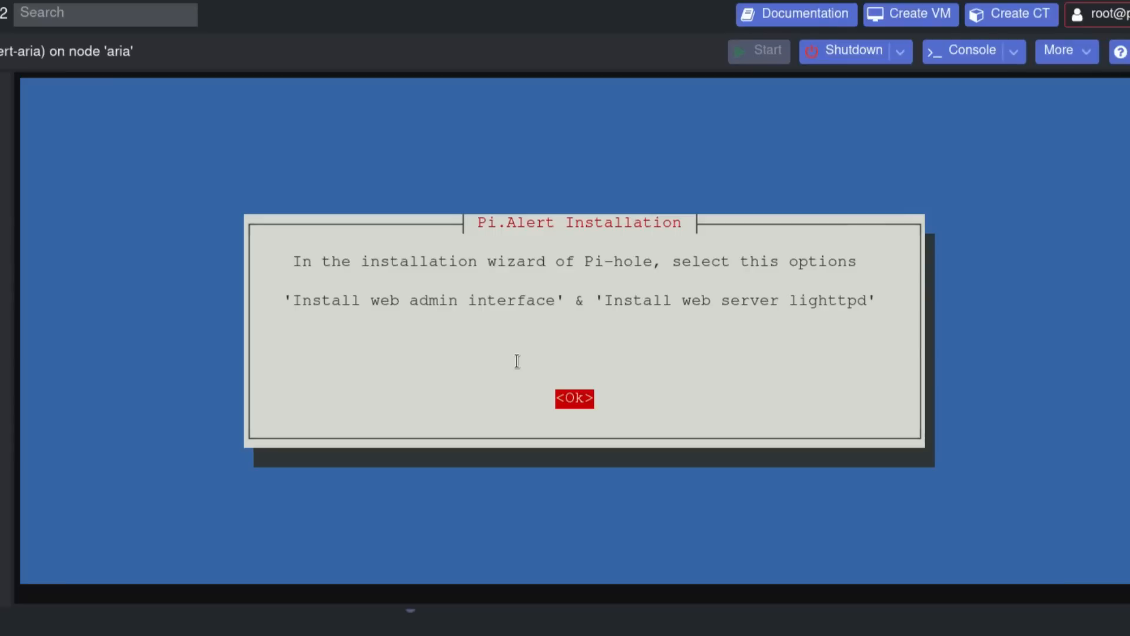
key(Return)
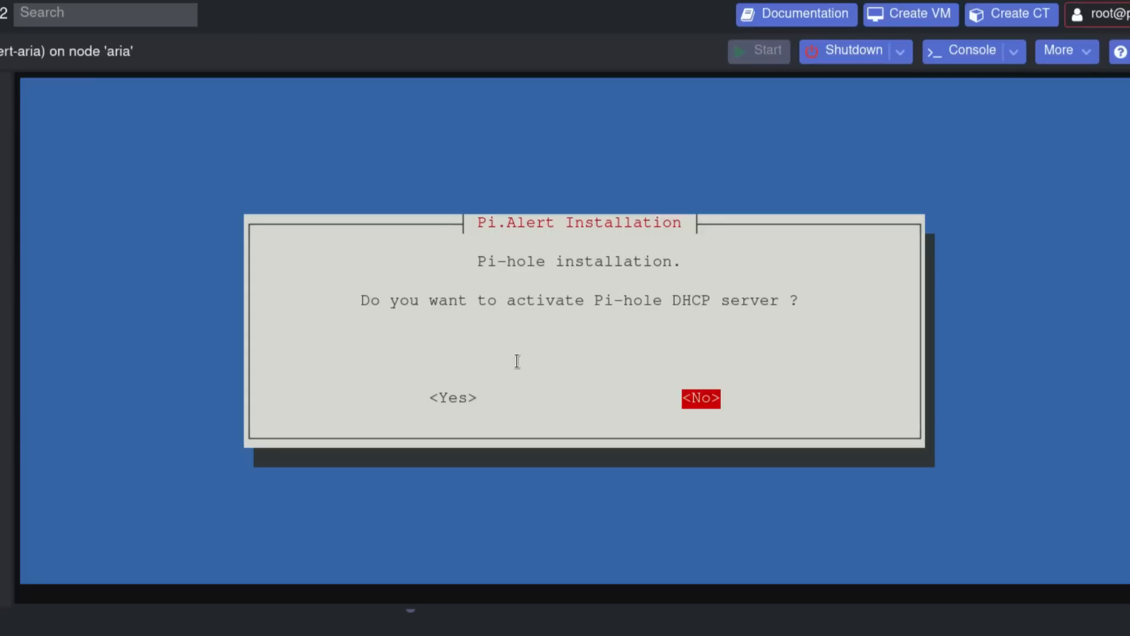
key(Left)
- Decline the Pi-hole DHCP server and choose '3 - Use Python 3' in the installer
key(Right)
key(Return)
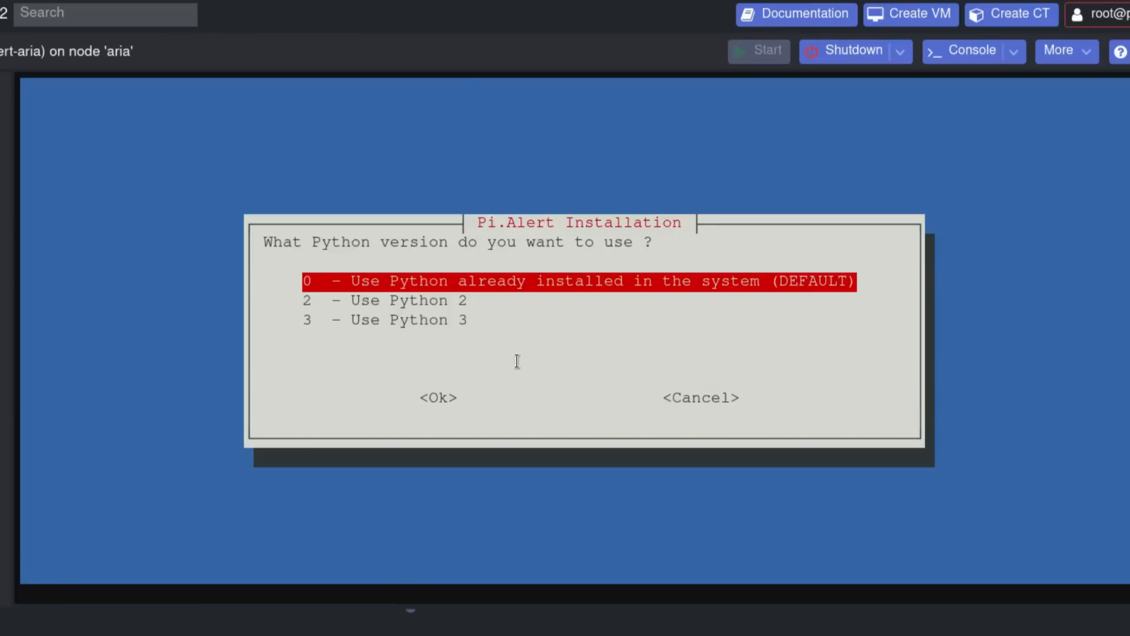
key(Down)
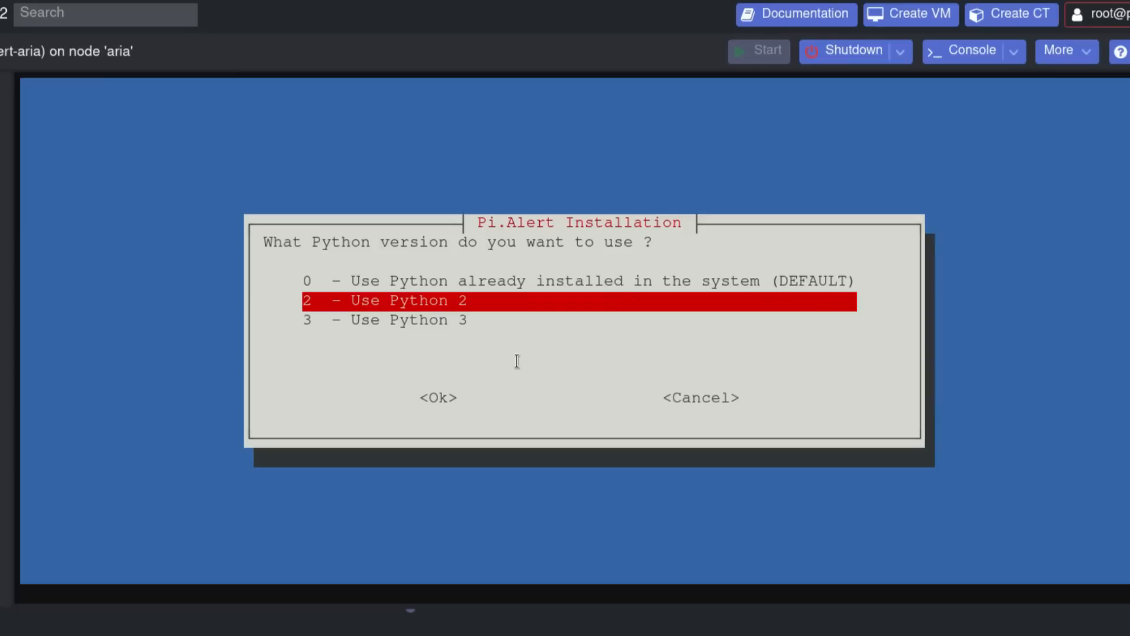
key(Up)
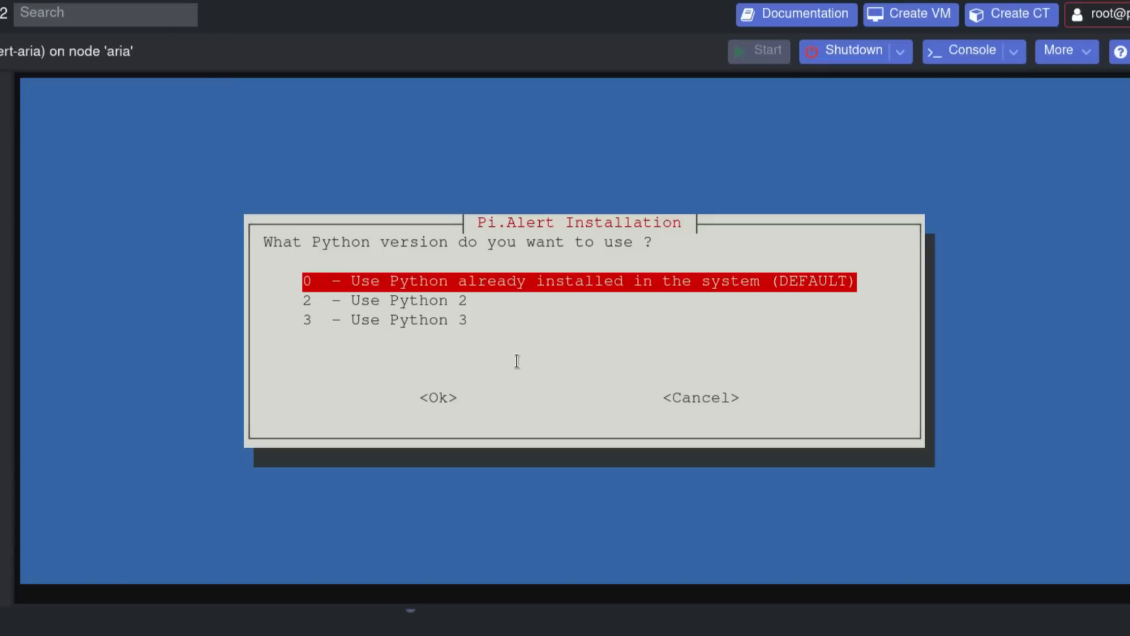
key(3)
key(Up)
key(Down)
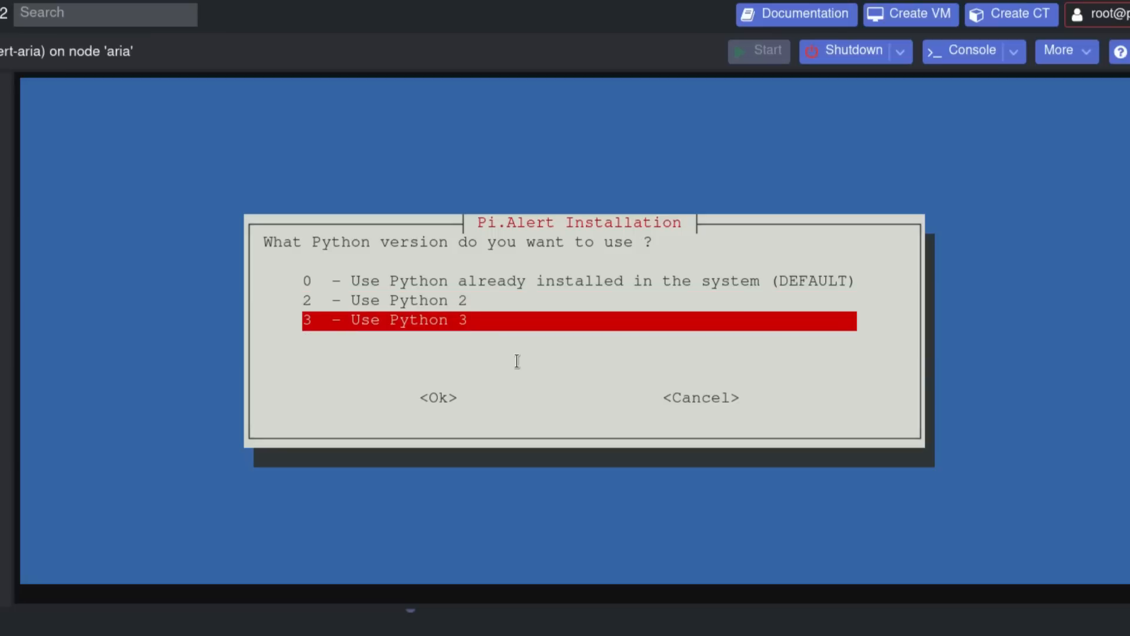
key(Tab)
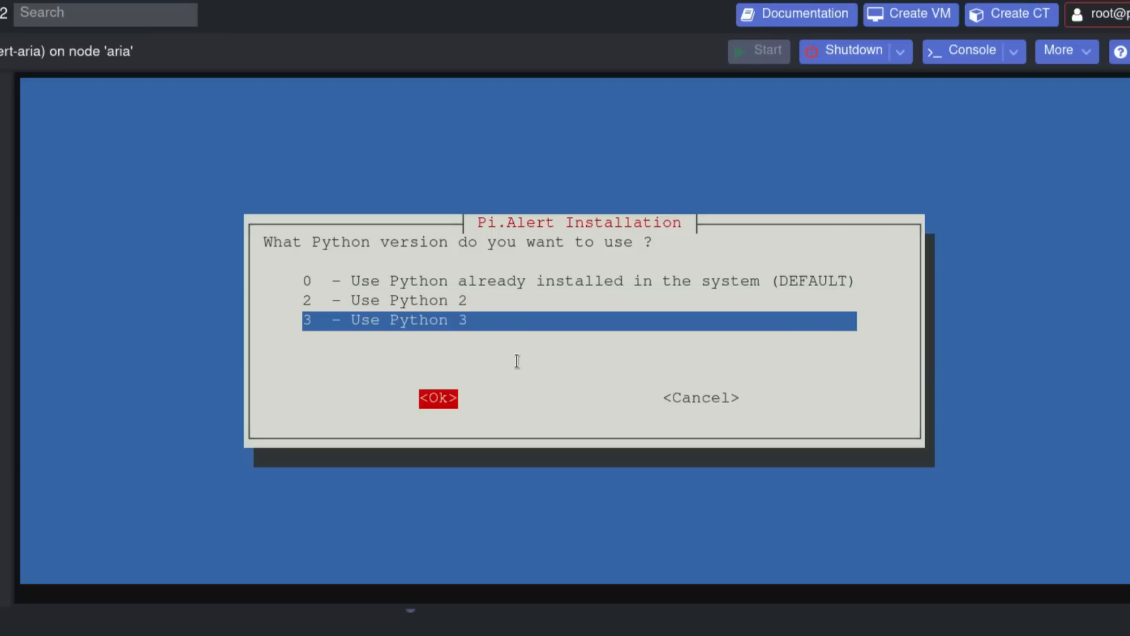
key(Return)
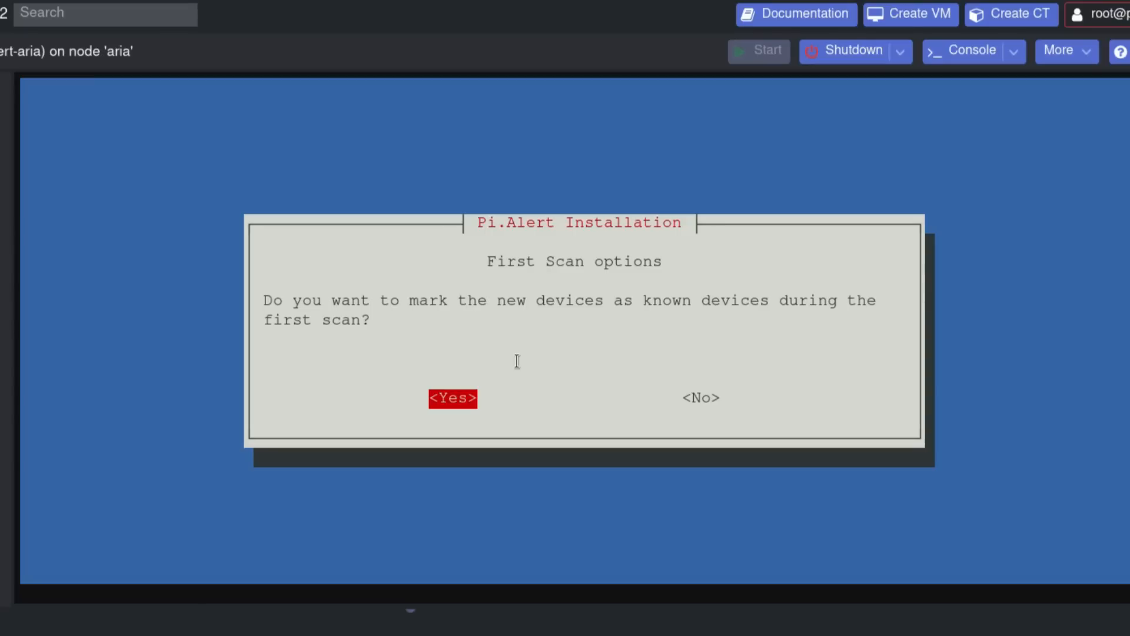
- Mark first-scan devices as known, enable e-mail notifications, and continue with SMTP setup
key(Return)
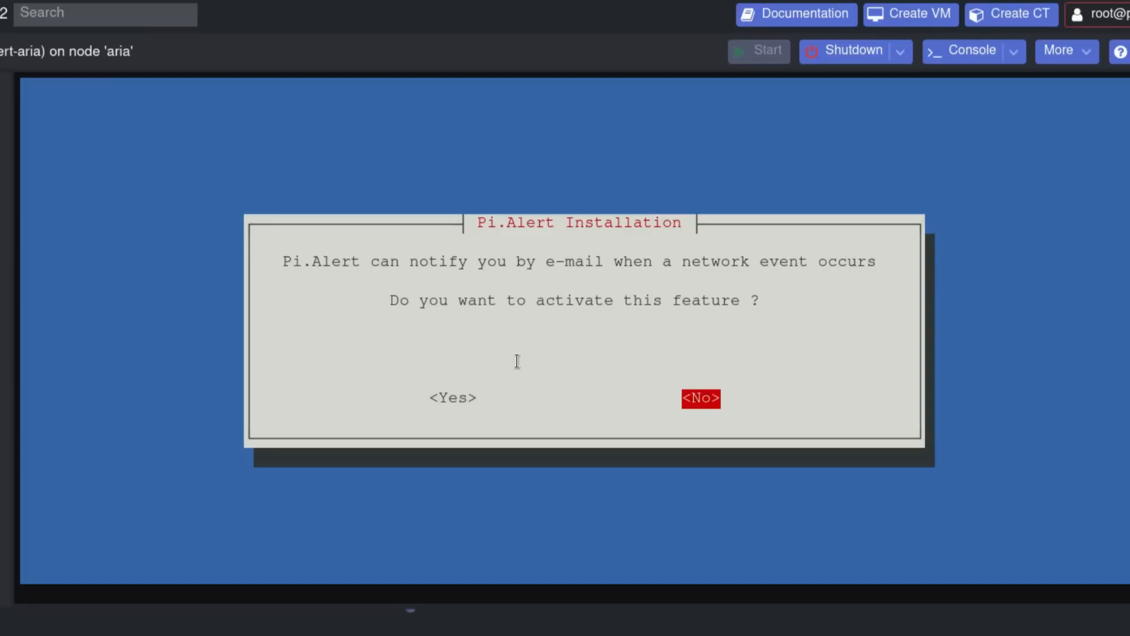
key(Left)
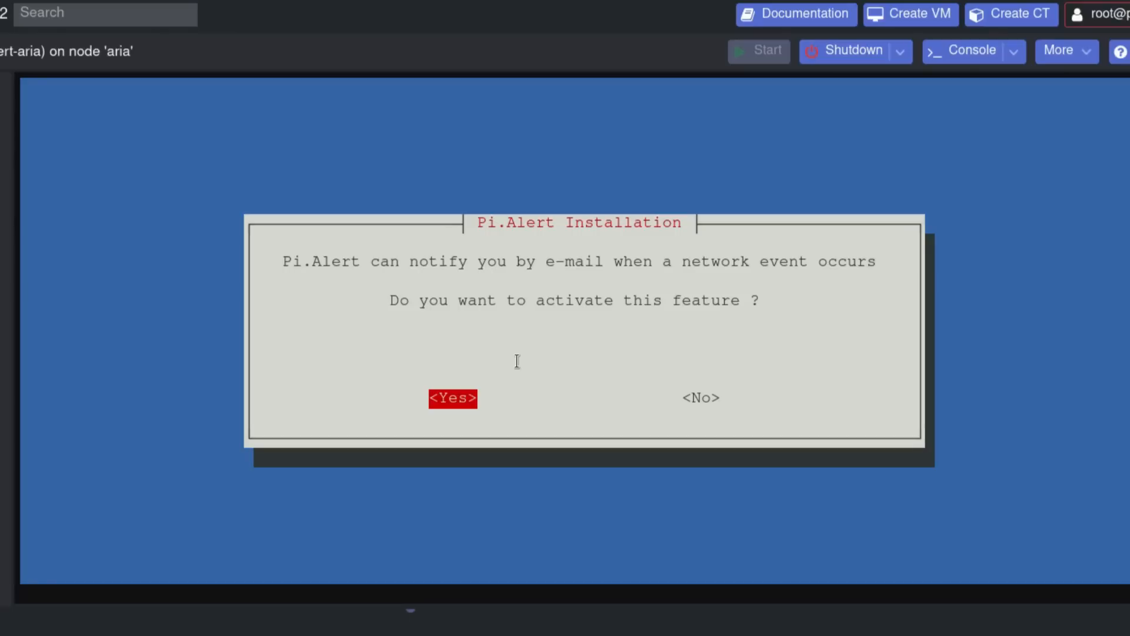
key(Return)
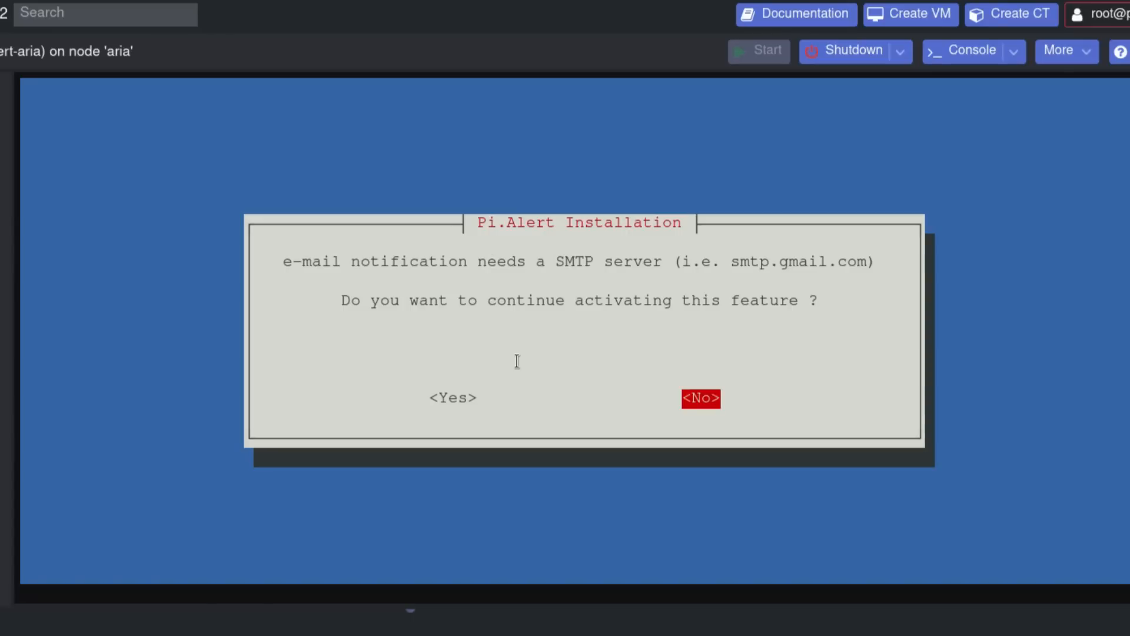
key(Left)
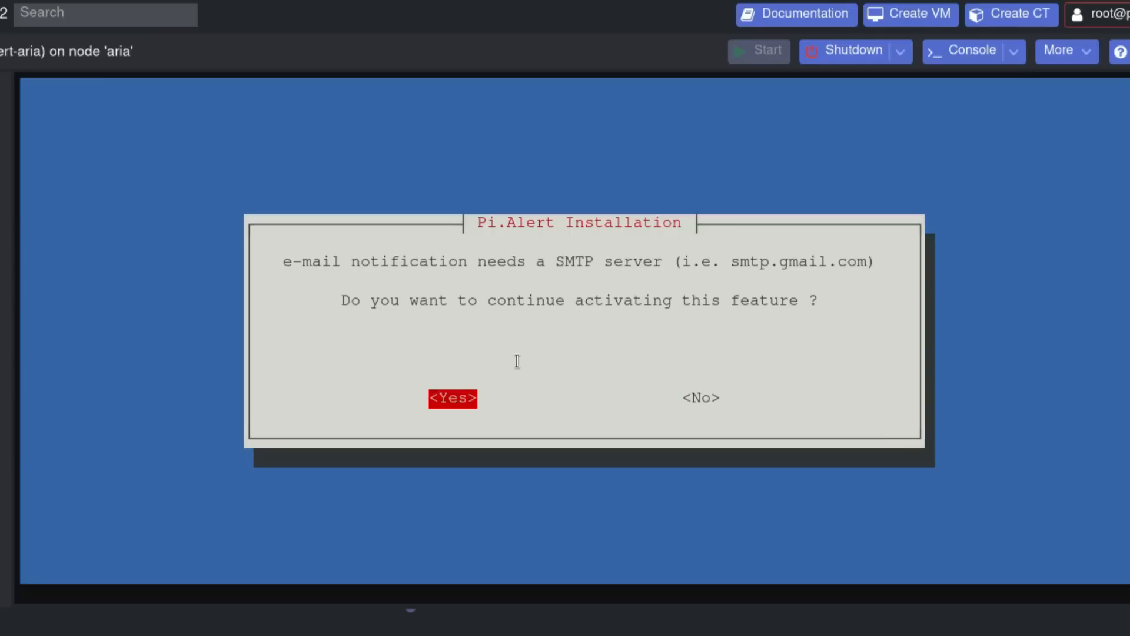
key(Right)
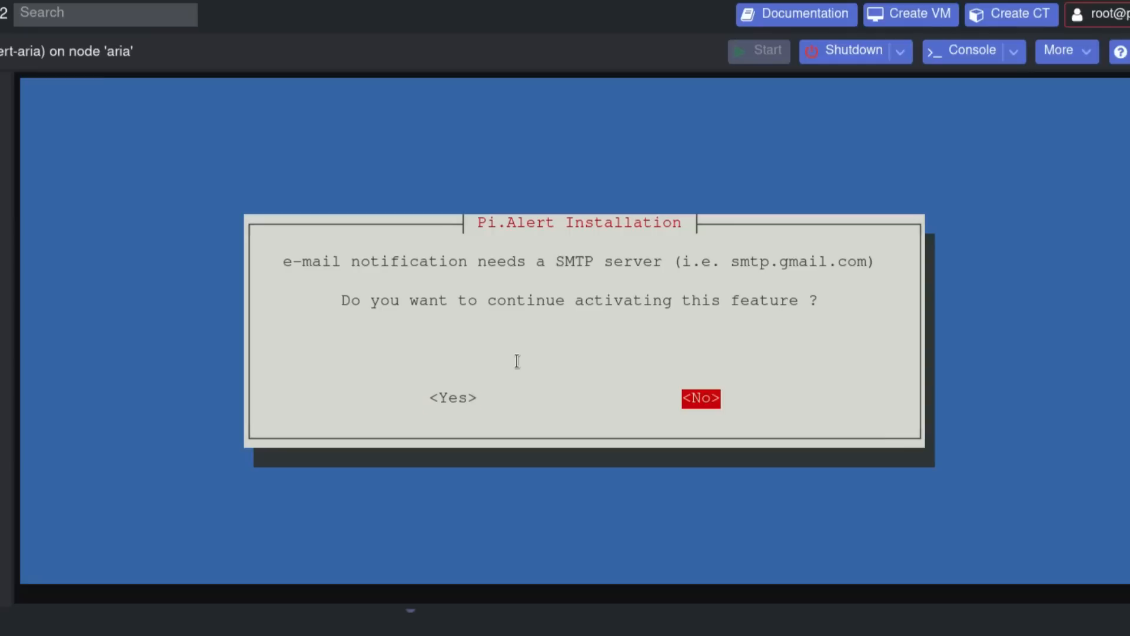
key(Left)
key(Return)
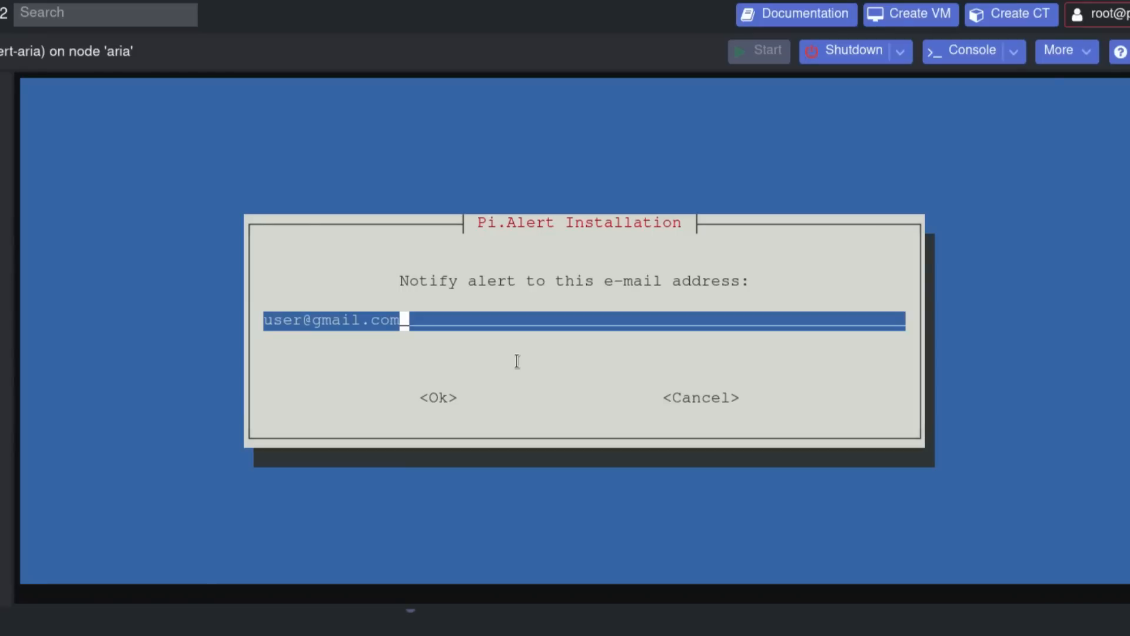
- Enter the notification e-mail address and set the SMTP server to box.fixitdelrio.com
key(BackSpace)
key(BackSpace)
key(BackSpace)
key(BackSpace)
key(BackSpace)
key(BackSpace)
key(BackSpace)
key(BackSpace)
key(BackSpace)
key(BackSpace)
key(BackSpace)
key(BackSpace)
key(BackSpace)
key(BackSpace)
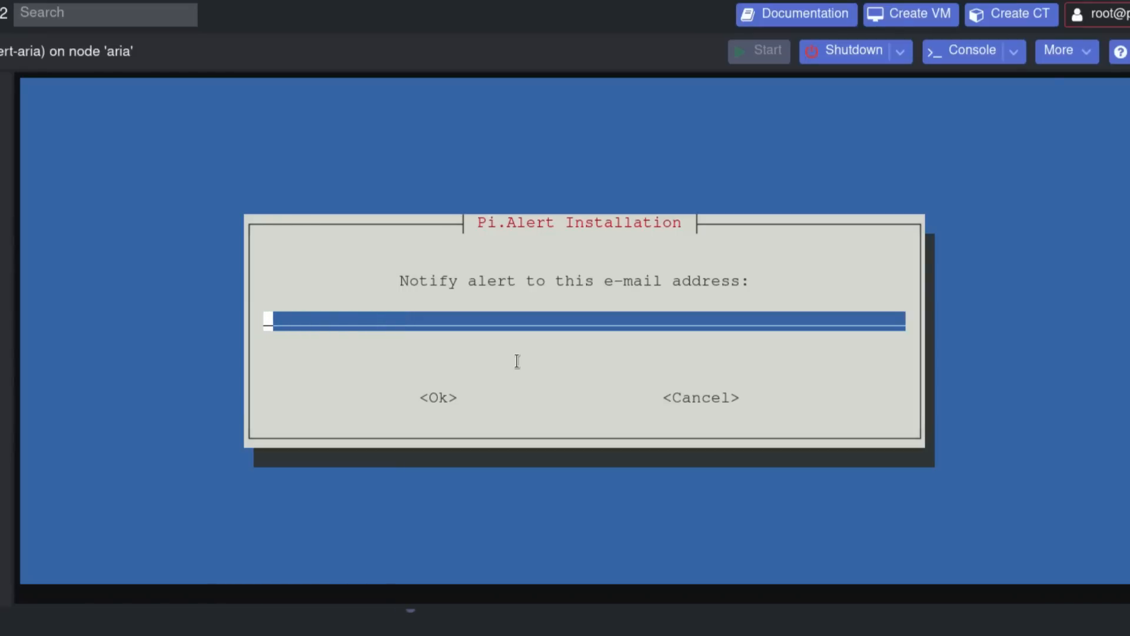
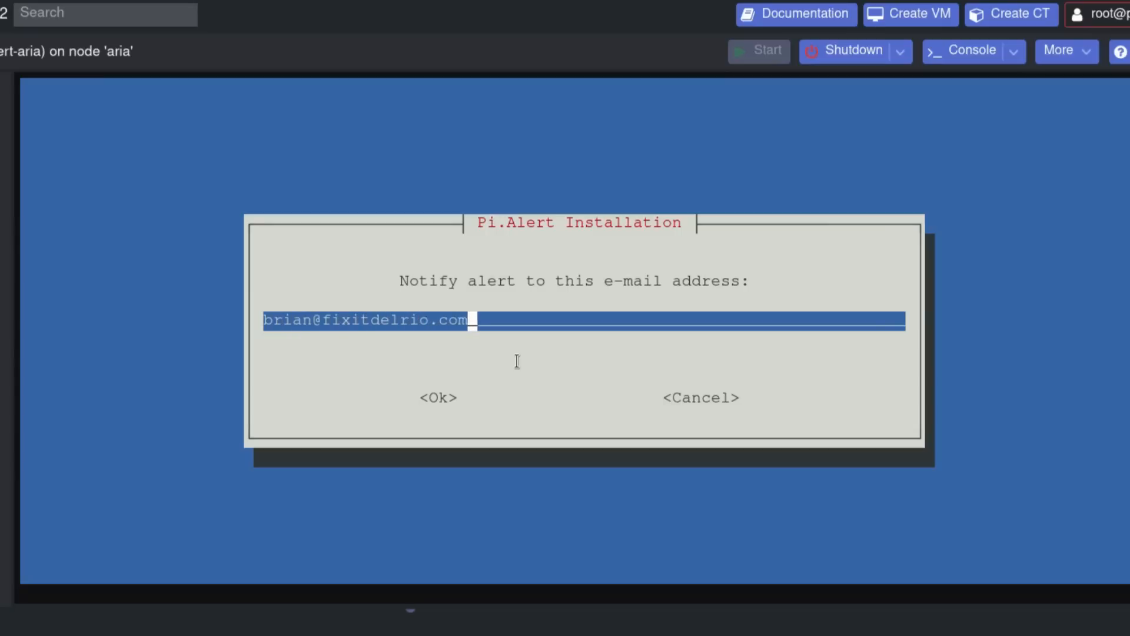
key(Tab)
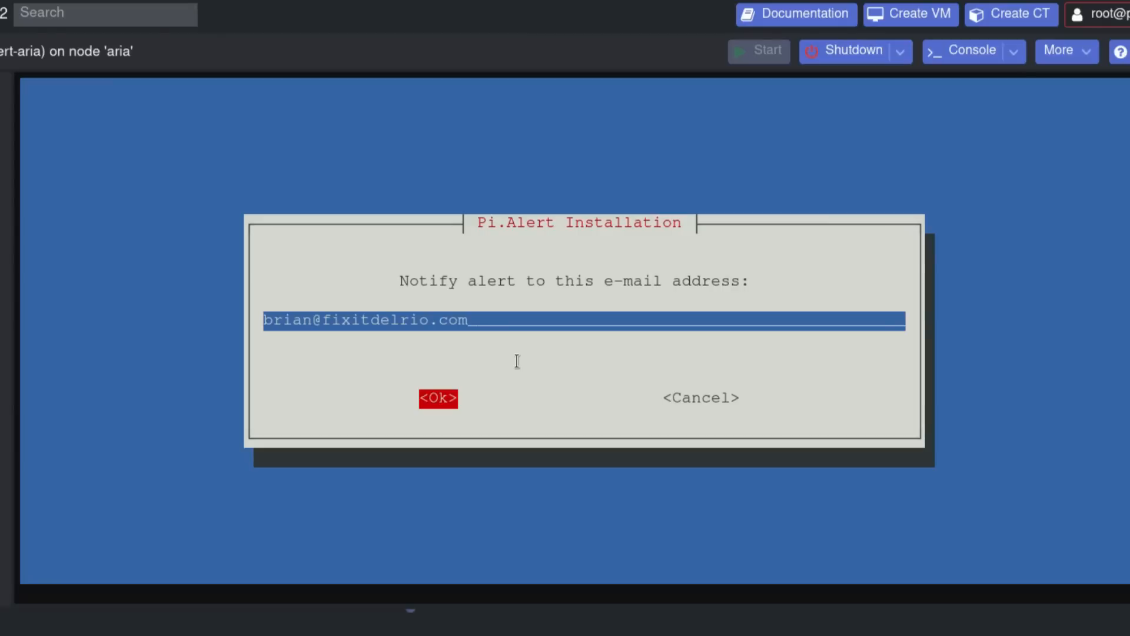
key(Return)
key(BackSpace)
key(BackSpace)
key(BackSpace)
key(BackSpace)
key(BackSpace)
key(BackSpace)
key(BackSpace)
key(BackSpace)
key(BackSpace)
key(BackSpace)
key(BackSpace)
key(BackSpace)
key(BackSpace)
key(BackSpace)
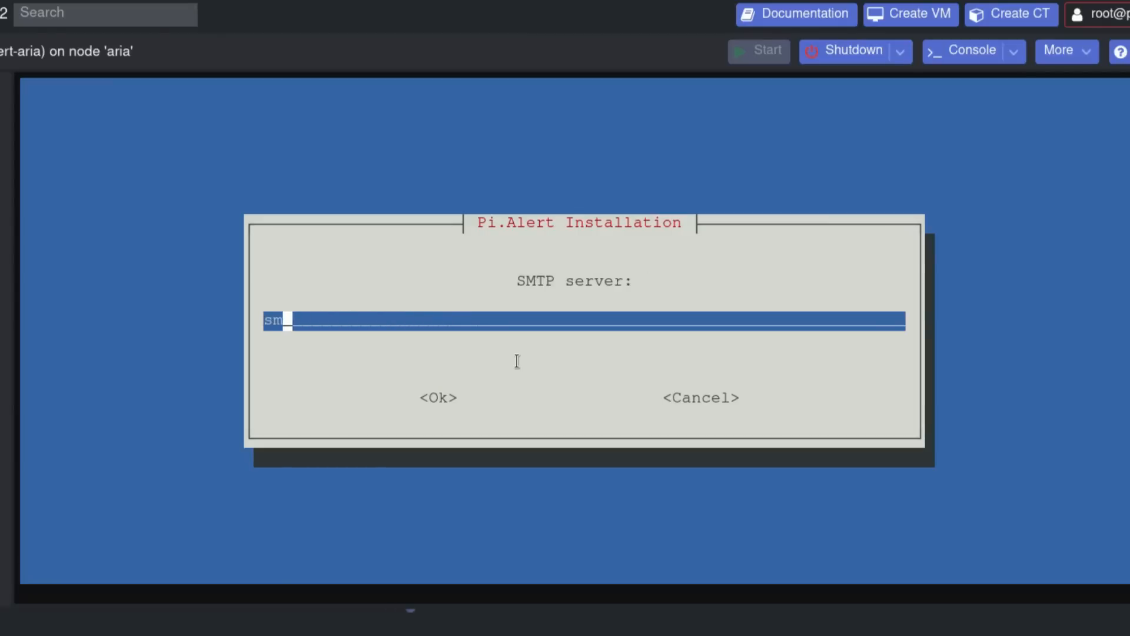
text(bo.fixit)
key(BackSpace)
key(BackSpace)
key(BackSpace)
key(BackSpace)
key(BackSpace)
key(BackSpace)
key(BackSpace)
key(BackSpace)
text(box.fixit)
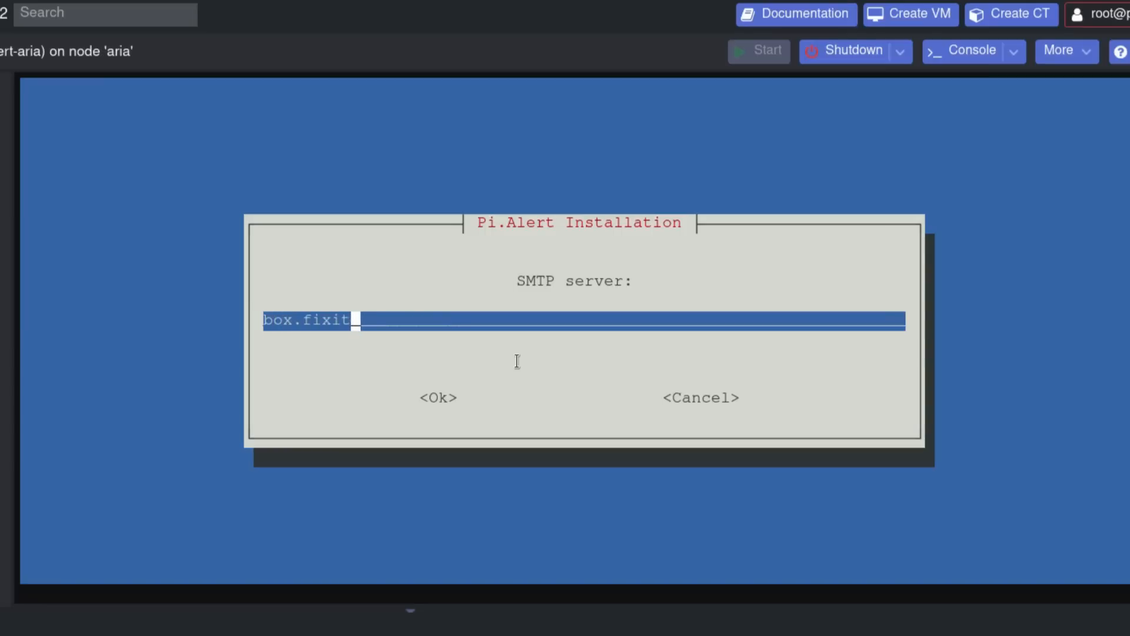
text(delrio.com)
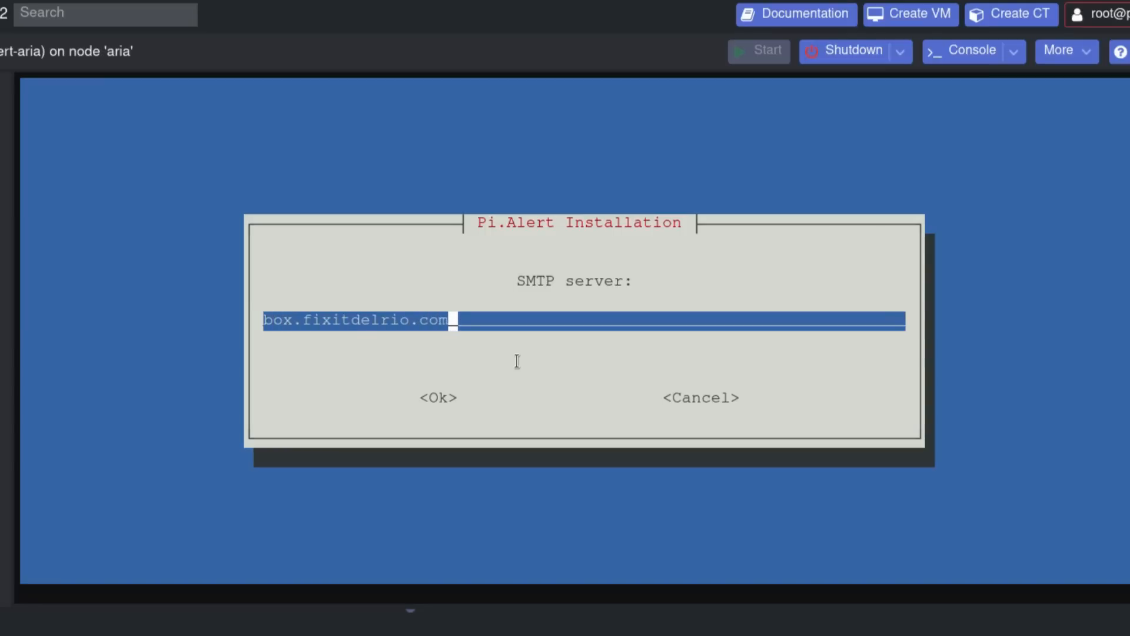
key(Tab)
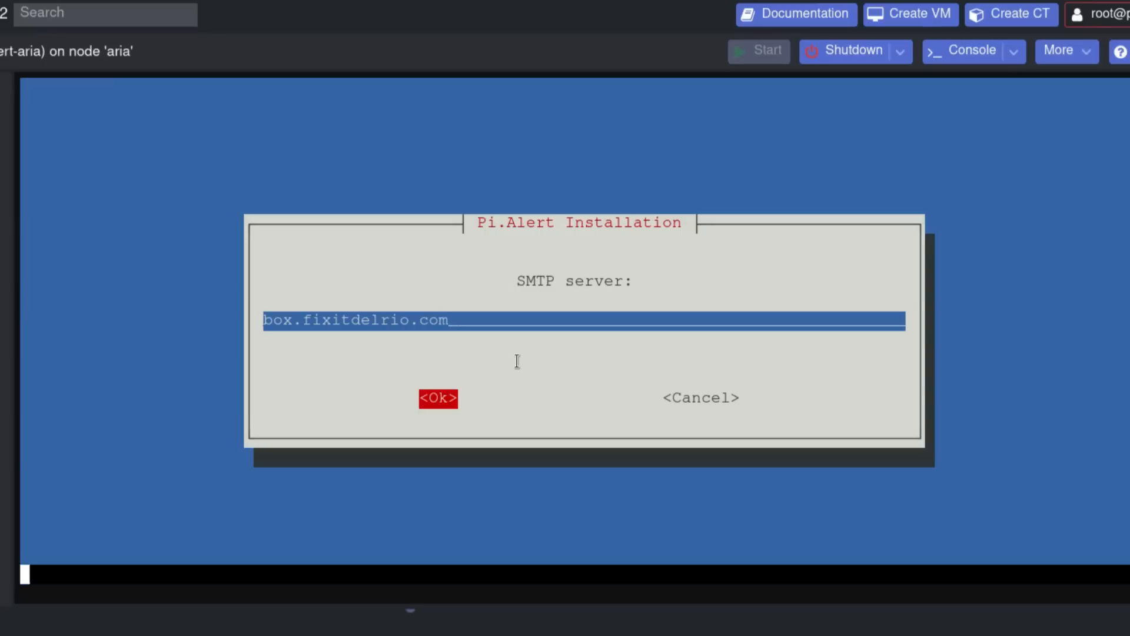
key(Return)
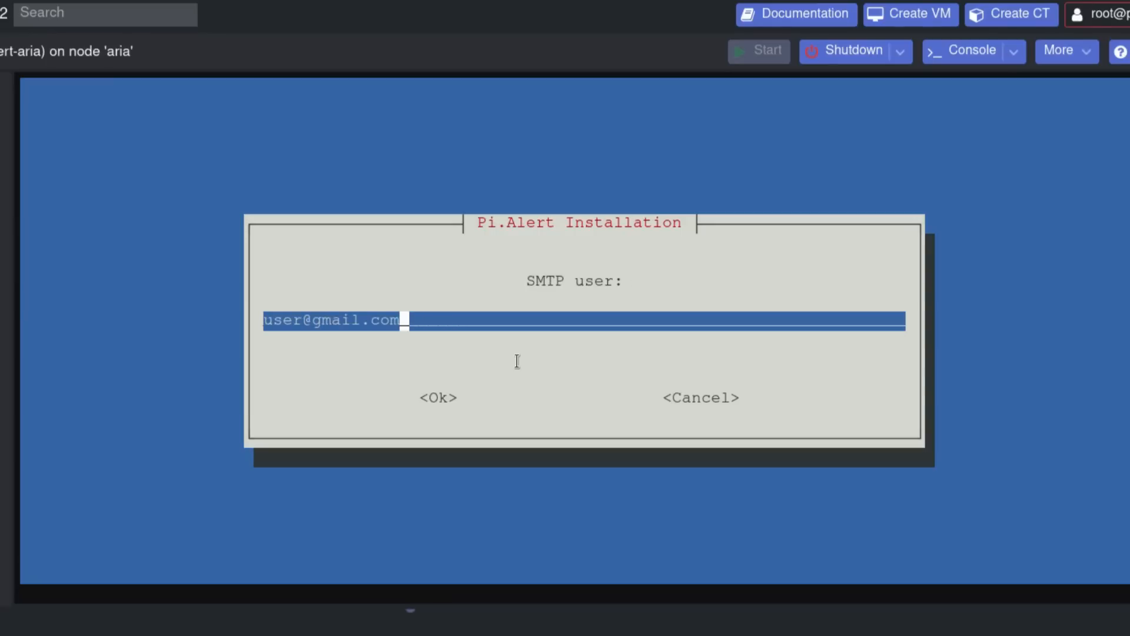
- Enter the SMTP user's e-mail address, leave the SMTP password empty, and decline Dynamic DNS
key(BackSpace)
key(BackSpace)
key(BackSpace)
key(BackSpace)
key(BackSpace)
key(BackSpace)
key(BackSpace)
key(BackSpace)
key(BackSpace)
key(BackSpace)
key(BackSpace)
key(BackSpace)
key(BackSpace)
key(BackSpace)
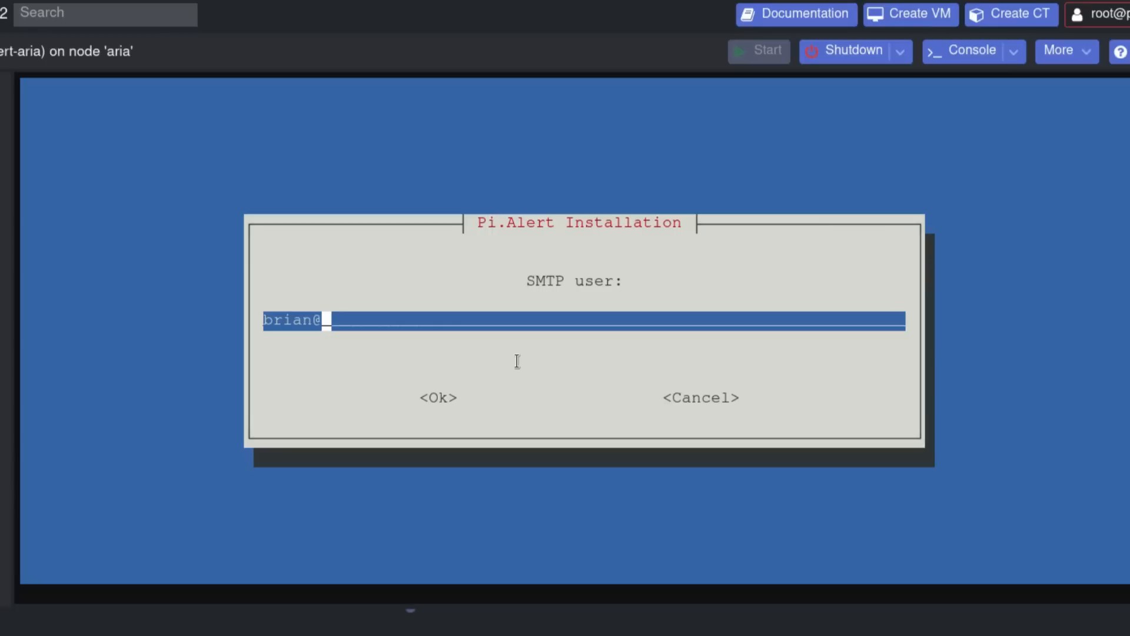
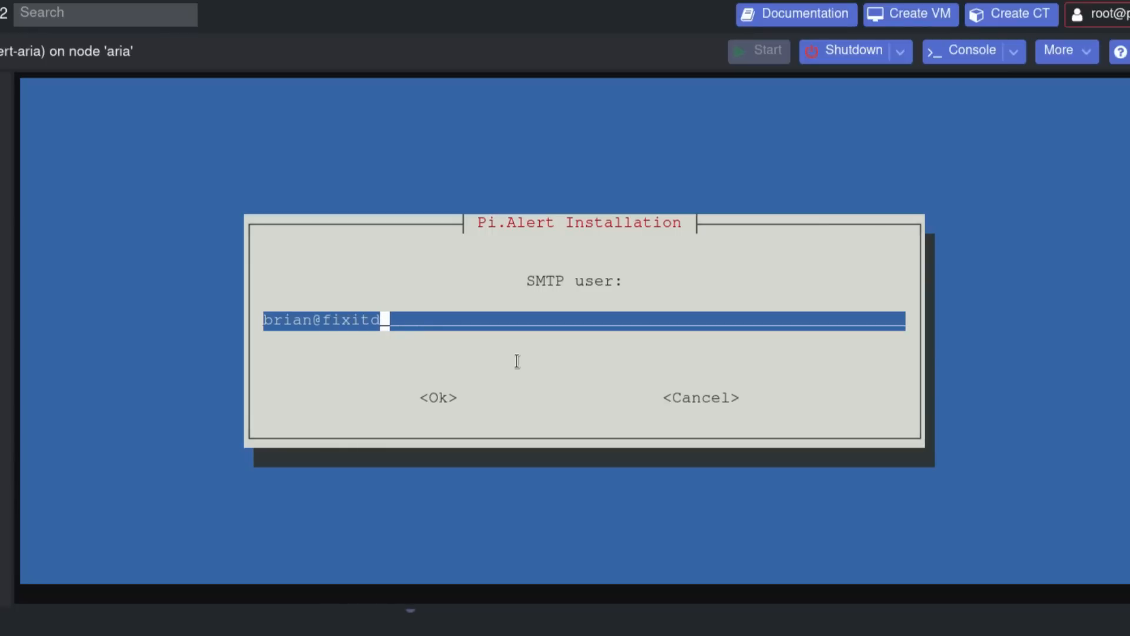
key(Tab)
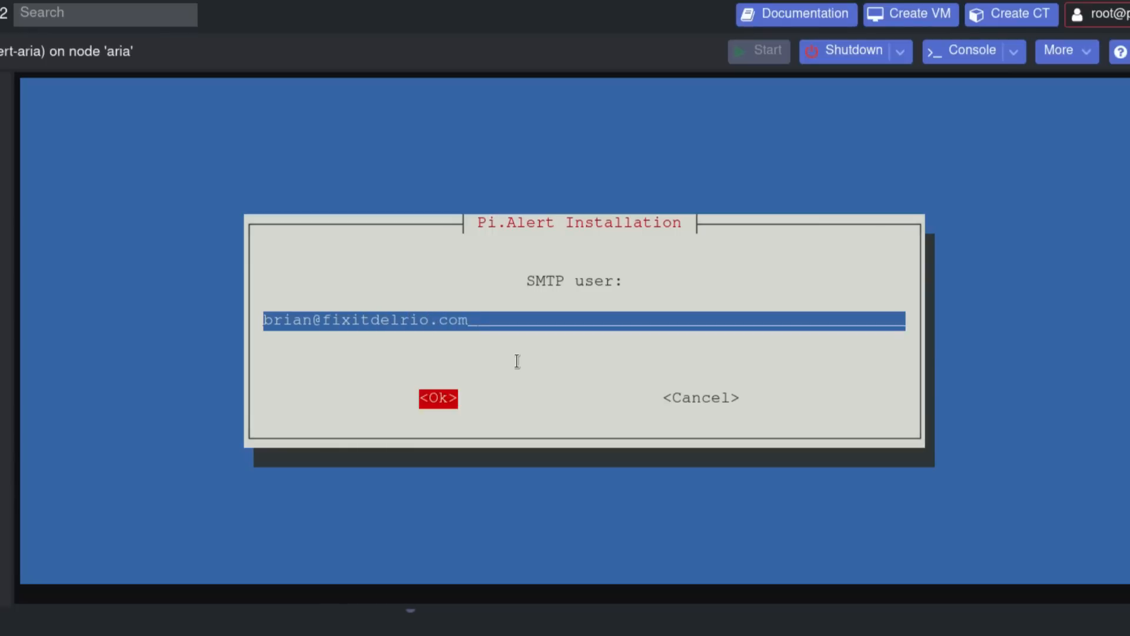
key(Return)
key(BackSpace)
key(BackSpace)
key(BackSpace)
key(BackSpace)
key(BackSpace)
key(BackSpace)
key(BackSpace)
key(BackSpace)
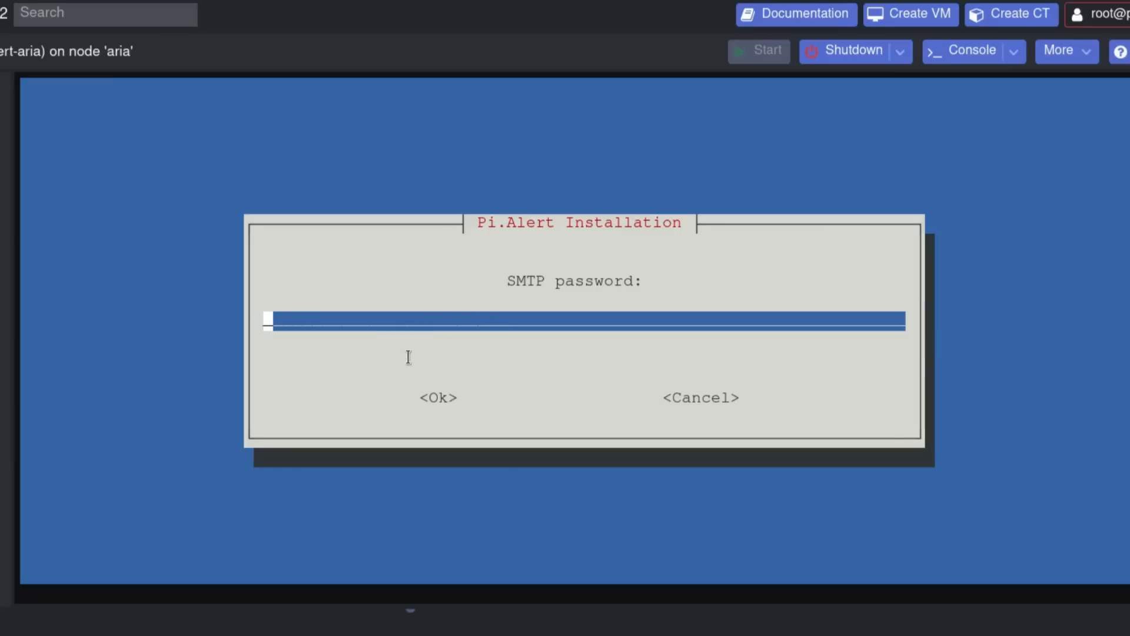
key(Return)
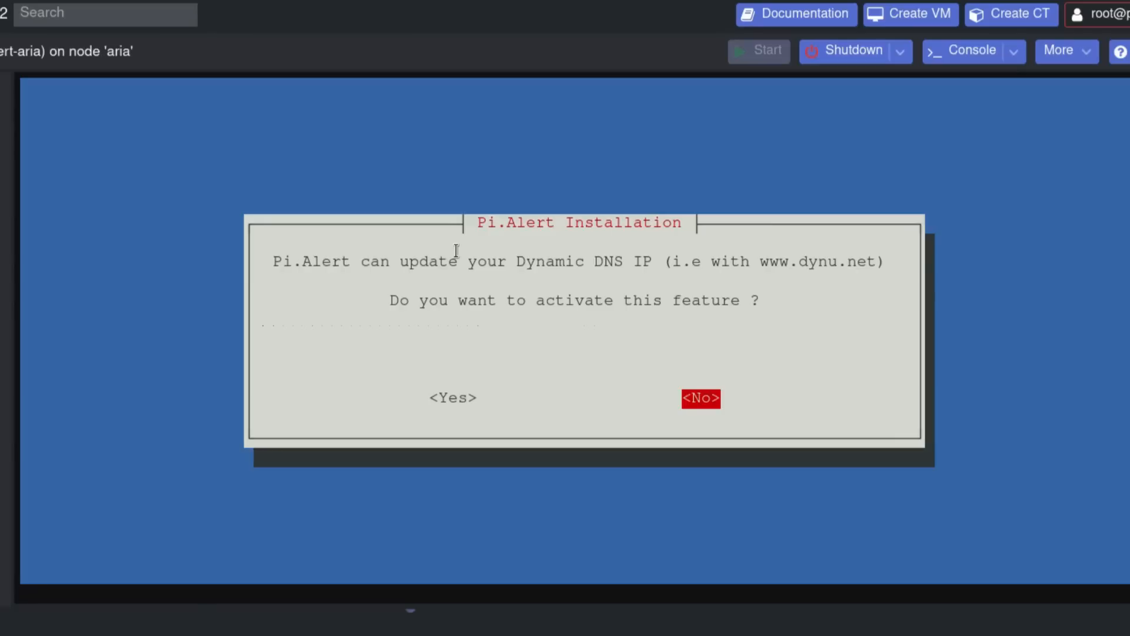
key(Return)
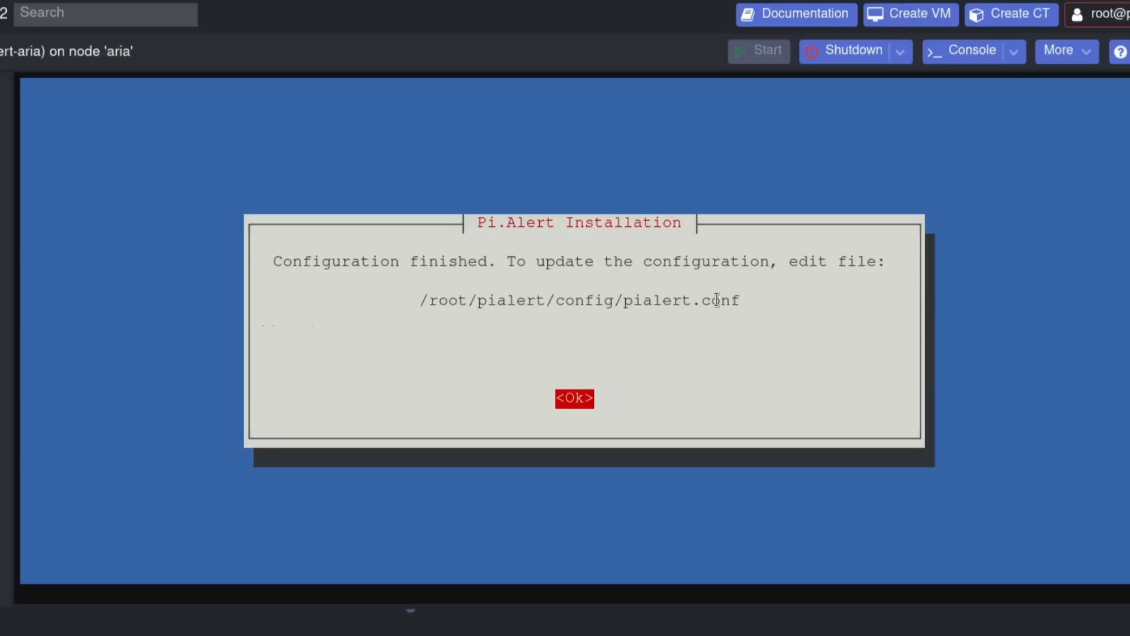
- Acknowledge Configuration finished, let the installation start, and pass the Pi-hole welcome and donation screens
key(Return)
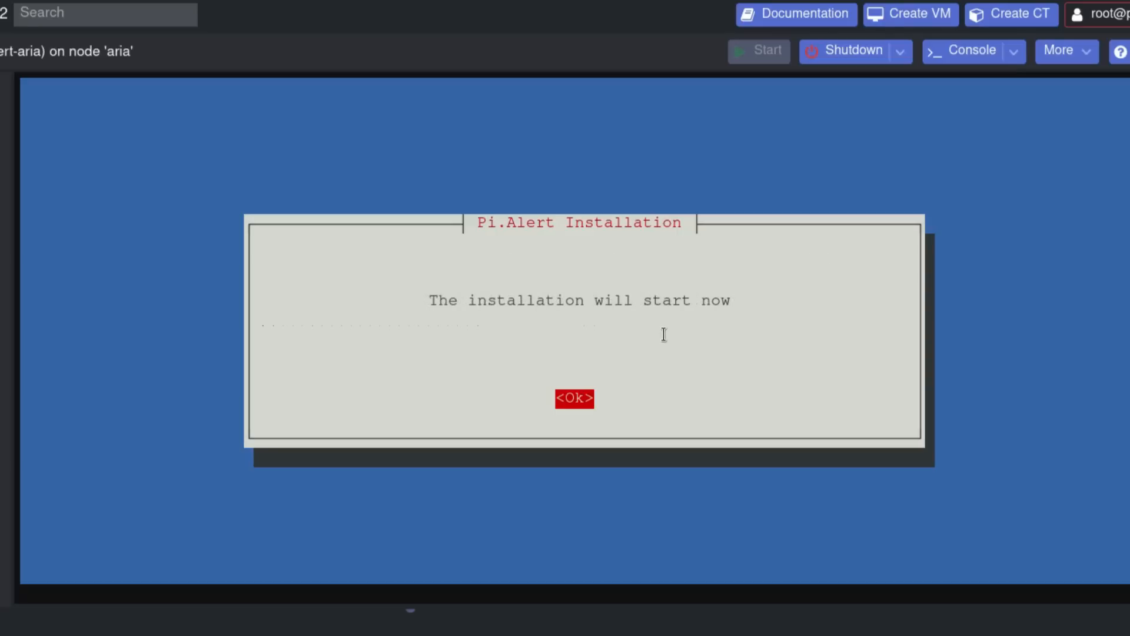
key(Return)
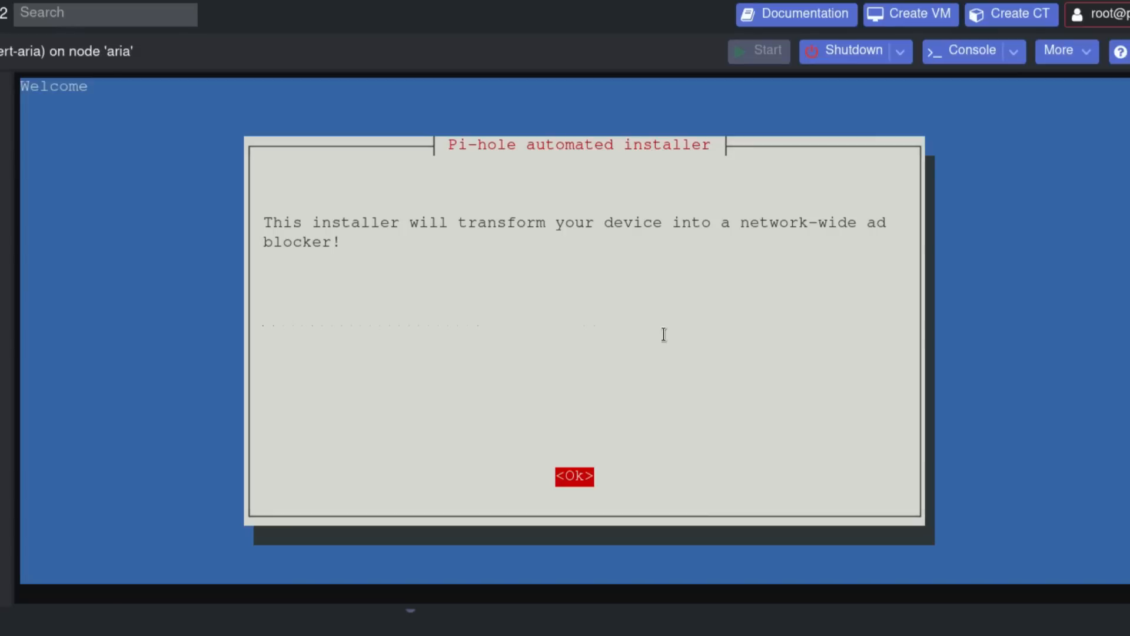
key(Return)
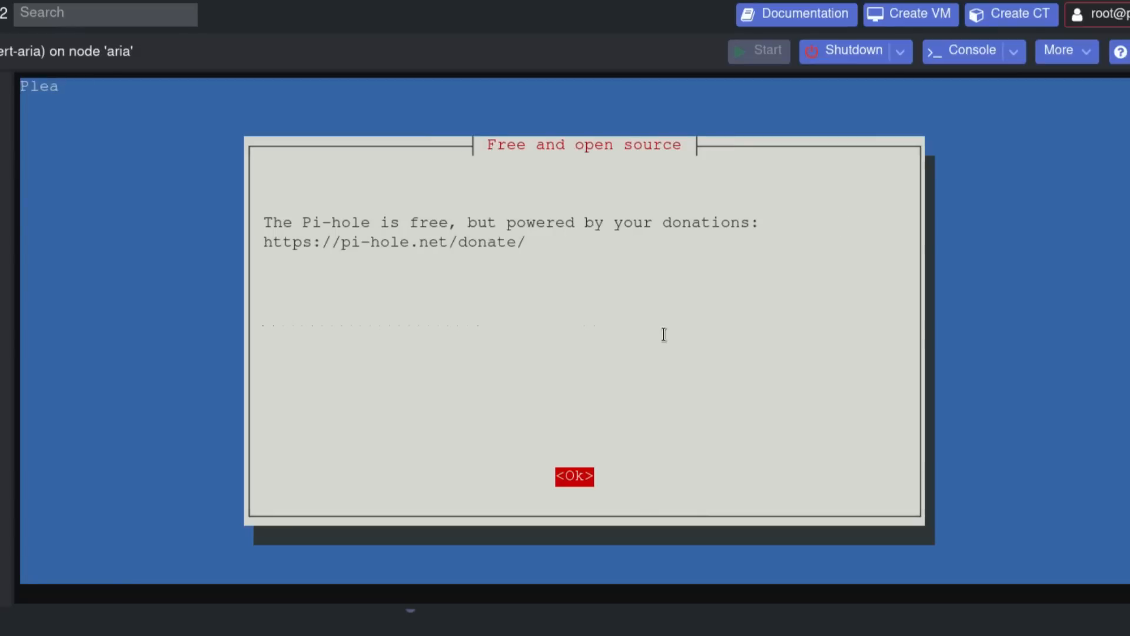
key(Return)
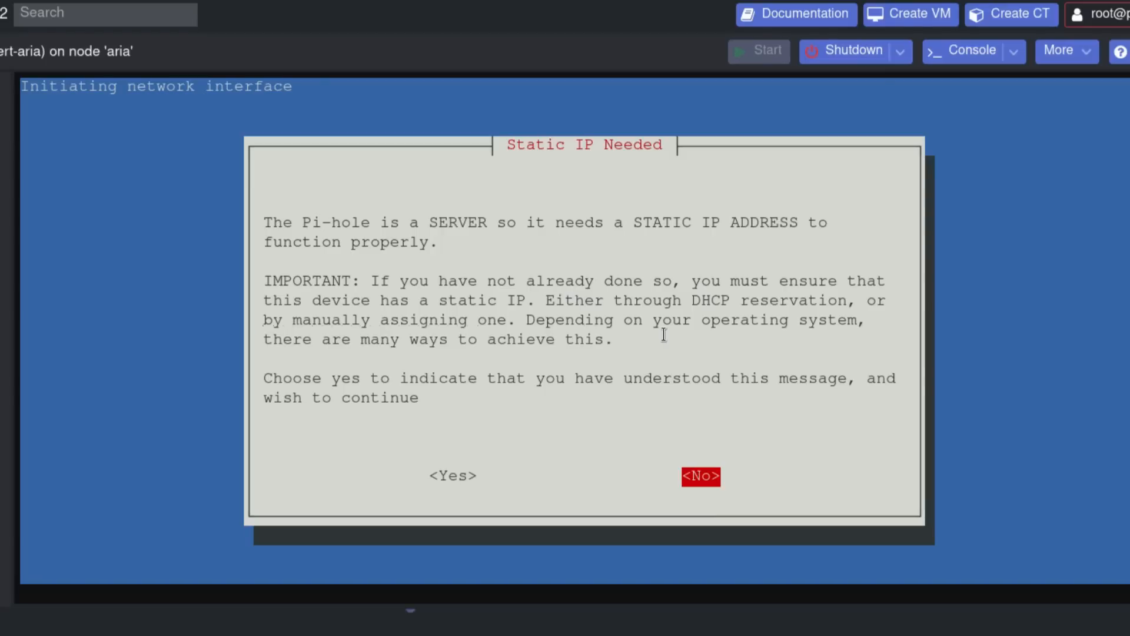
- Accept the static IP requirement, choose OpenDNS as upstream DNS, and keep StevenBlack's blocklist
key(Left)
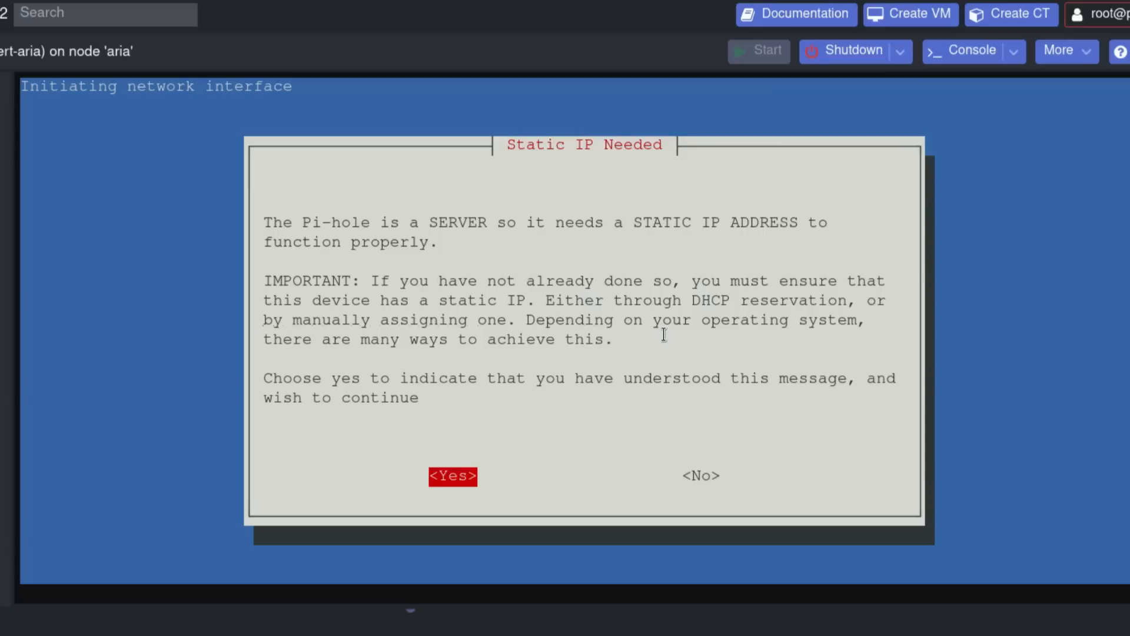
key(Return)
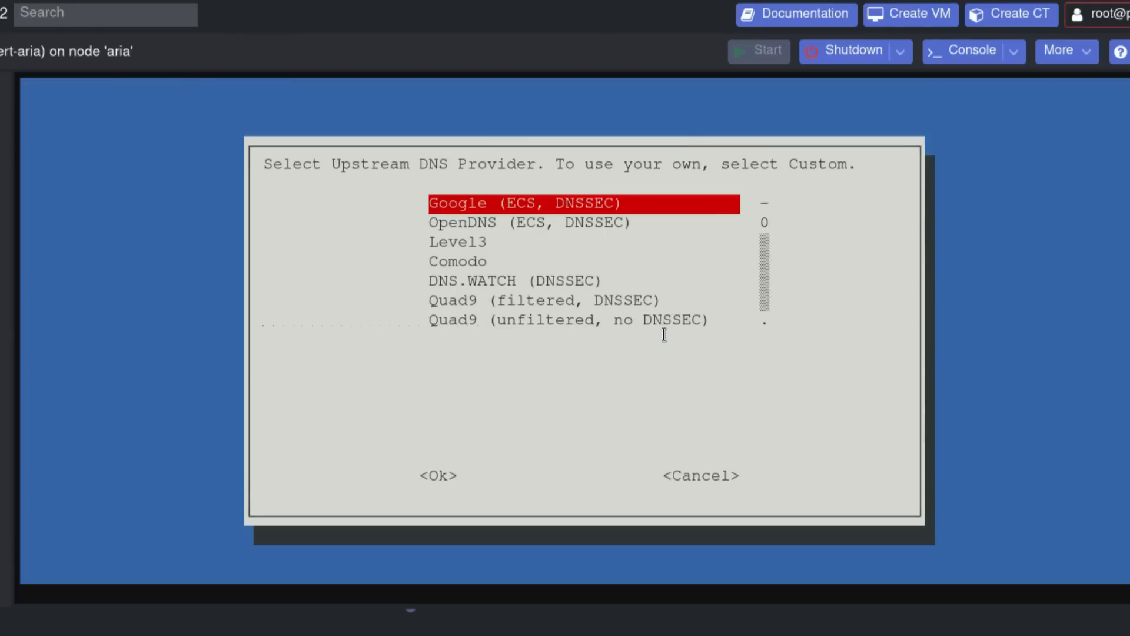
key(Down)
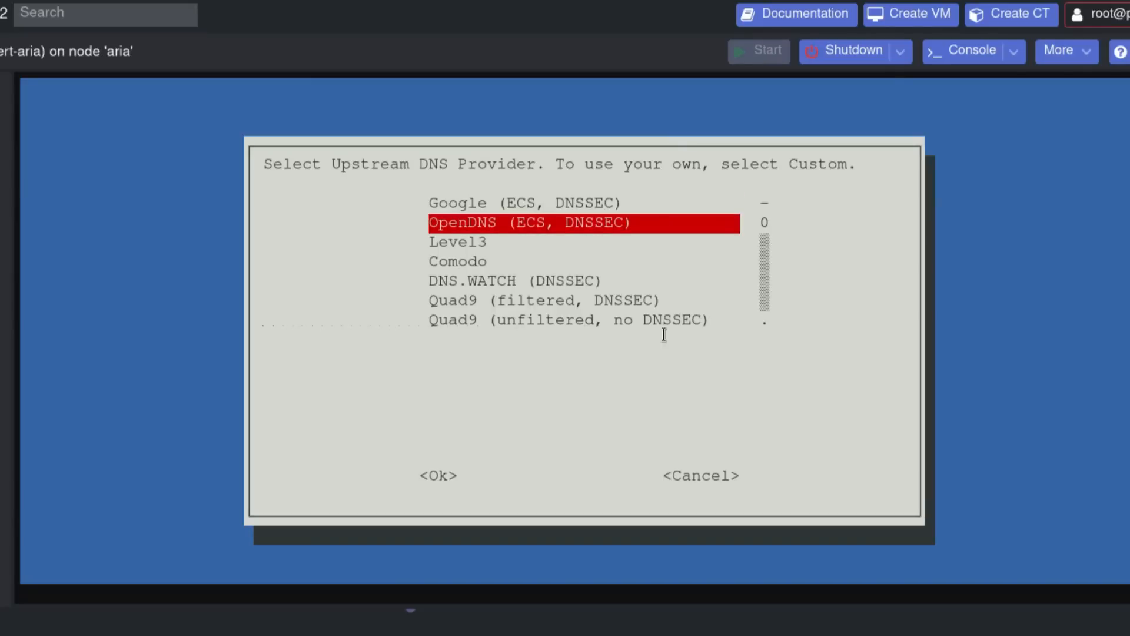
key(Tab)
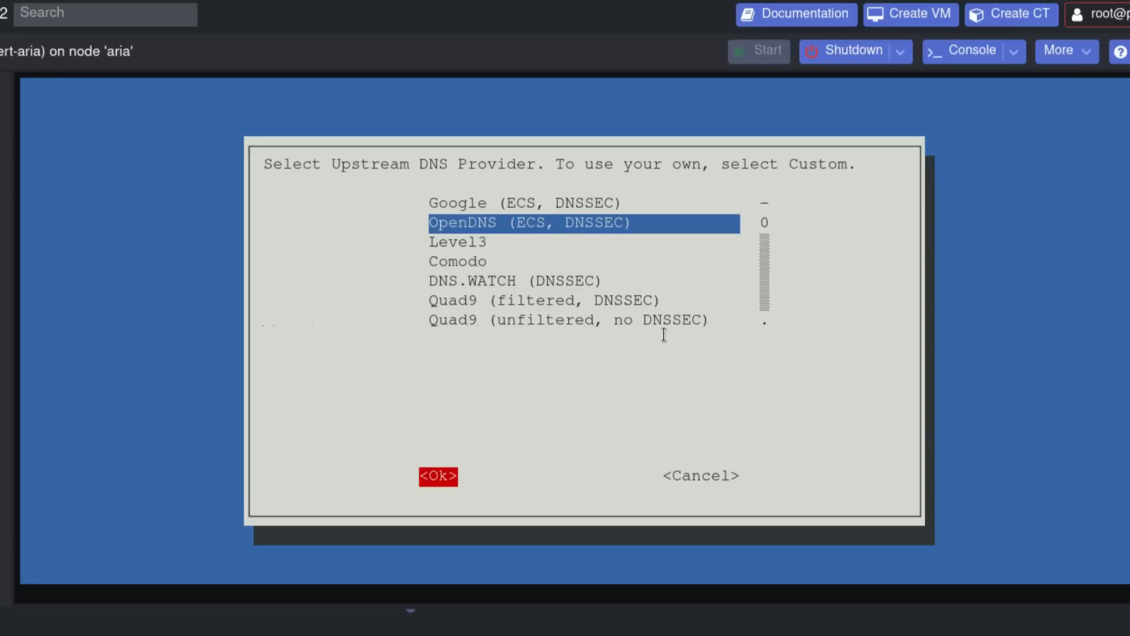
key(Return)
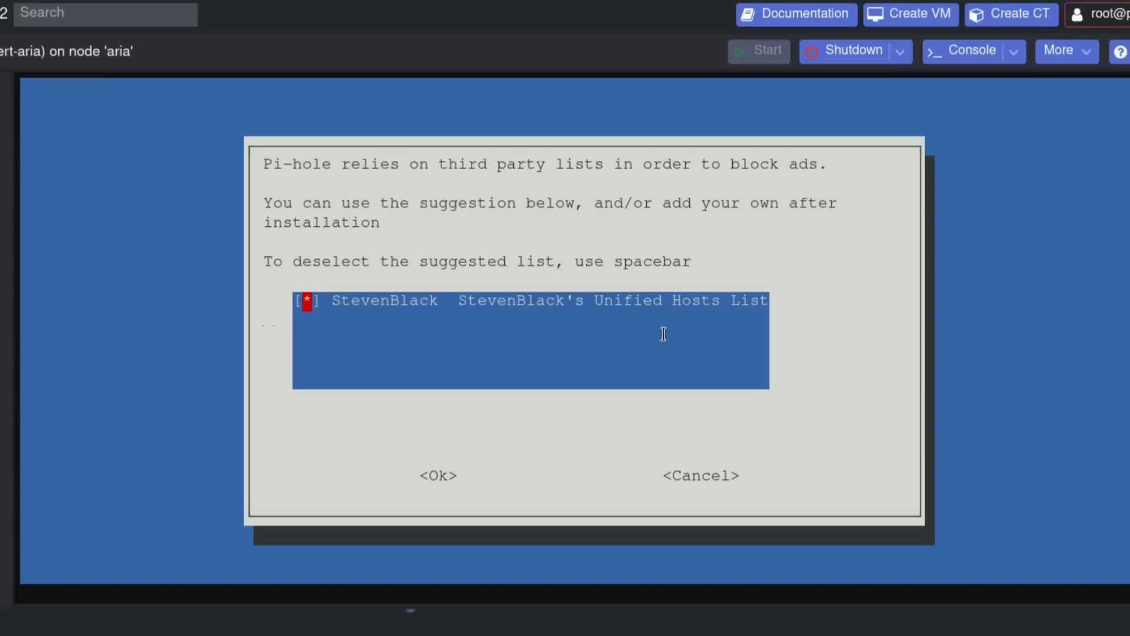
key(Tab)
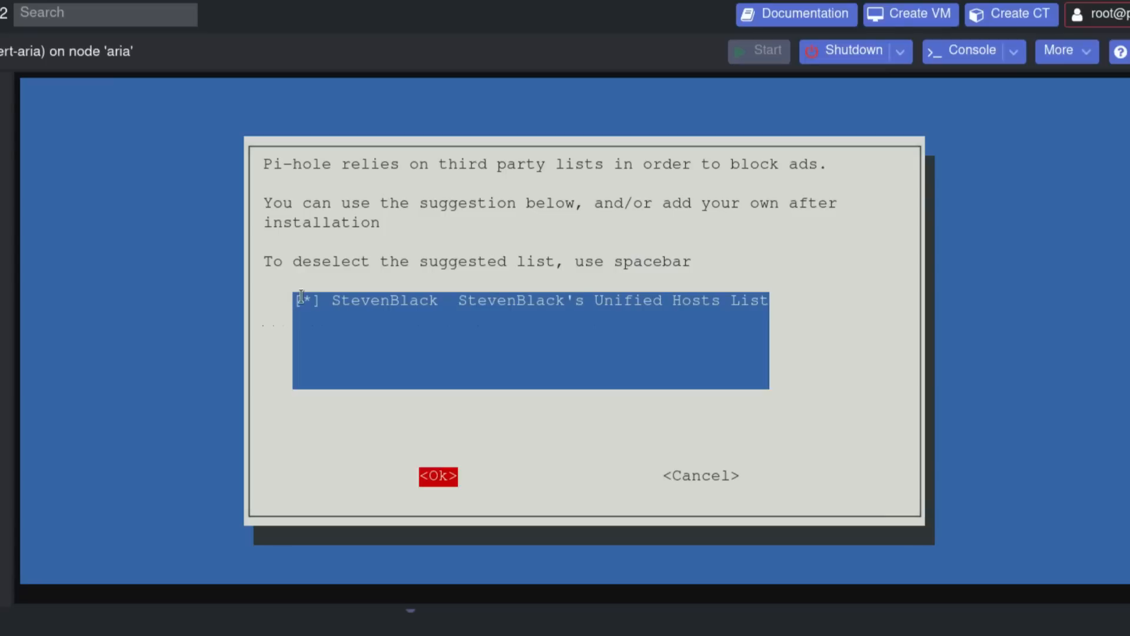
key(Return)
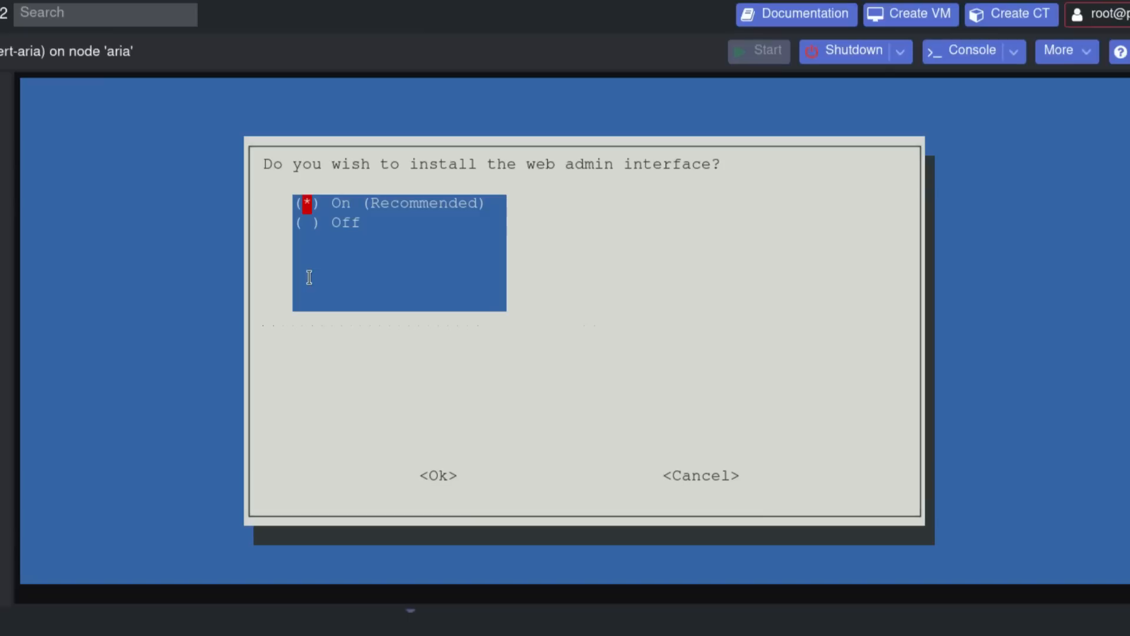
- Turn on the web admin interface, the lighttpd web server and query logging
key(Tab)
key(Return)
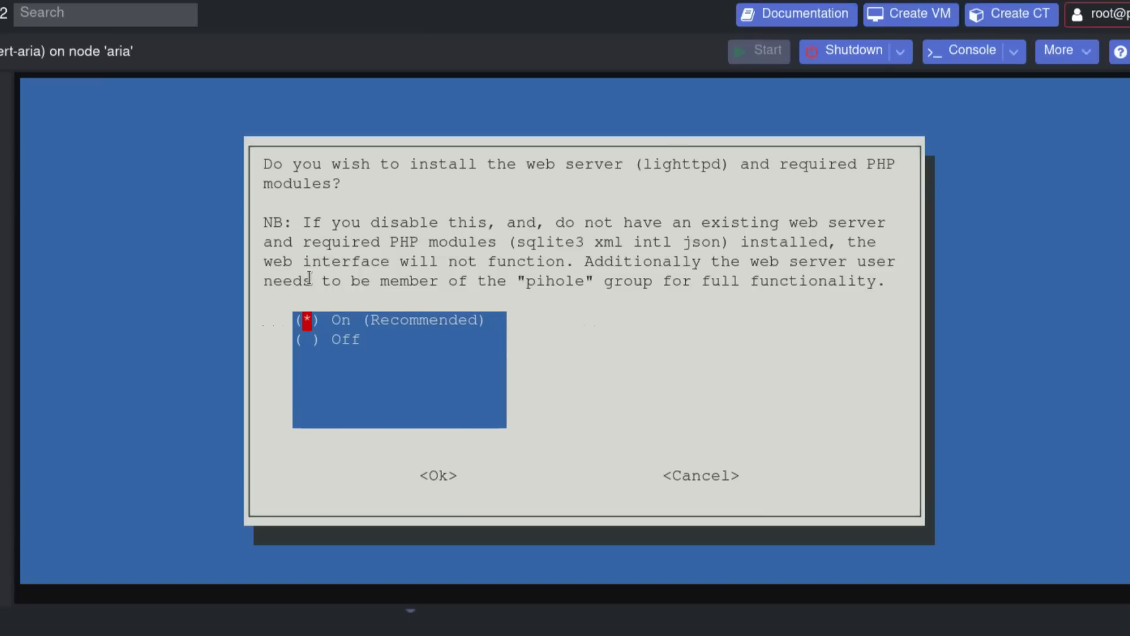
key(Tab)
key(Return)
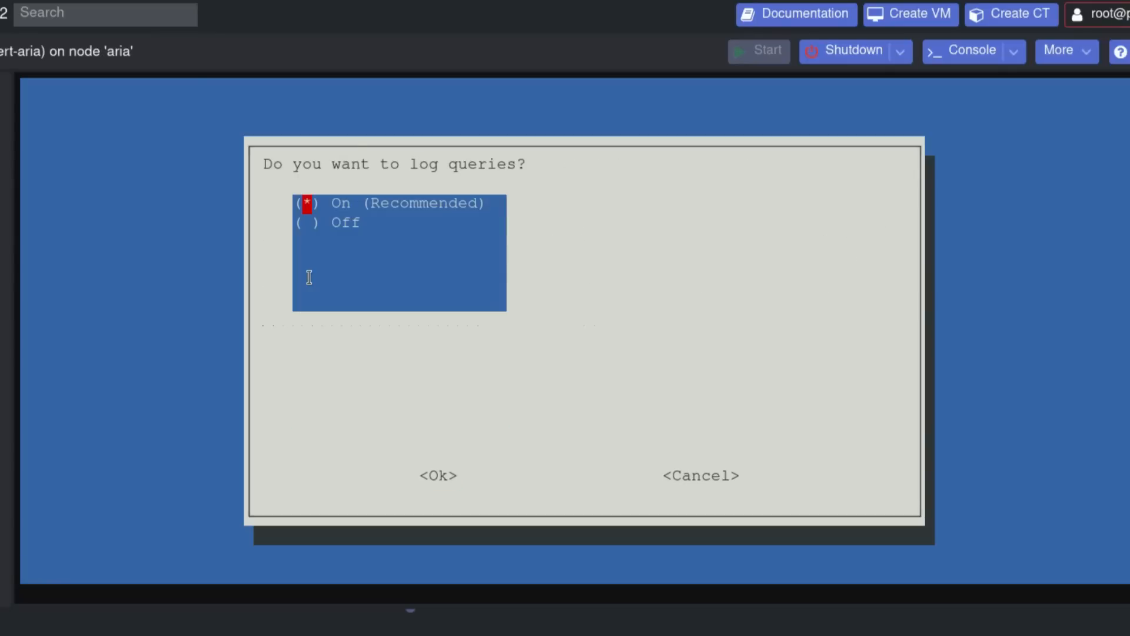
key(Tab)
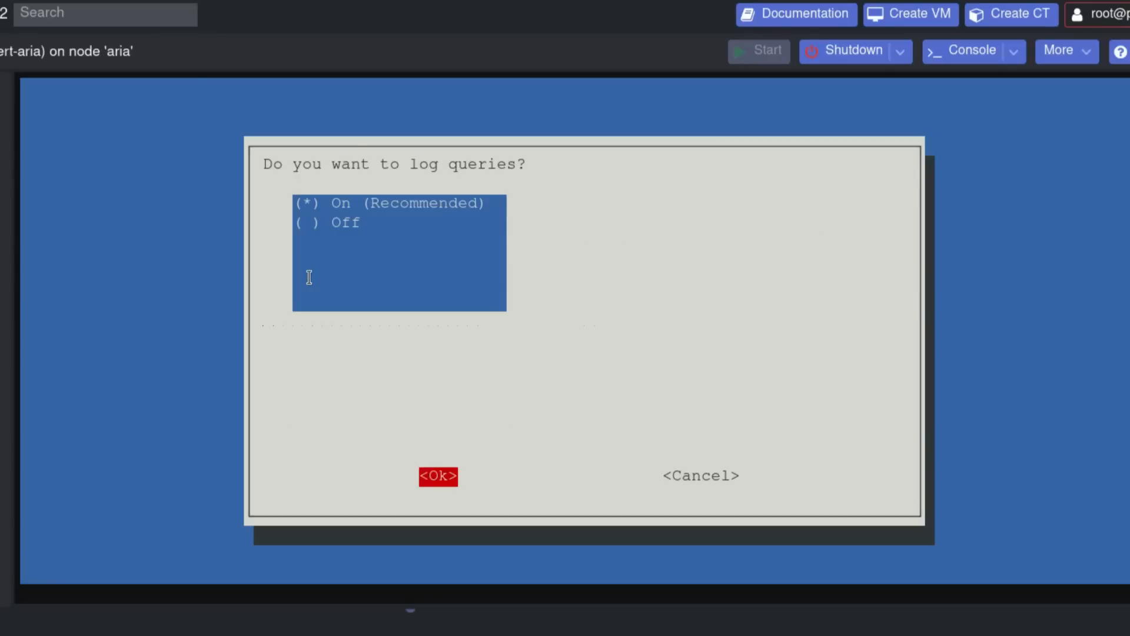
key(Return)
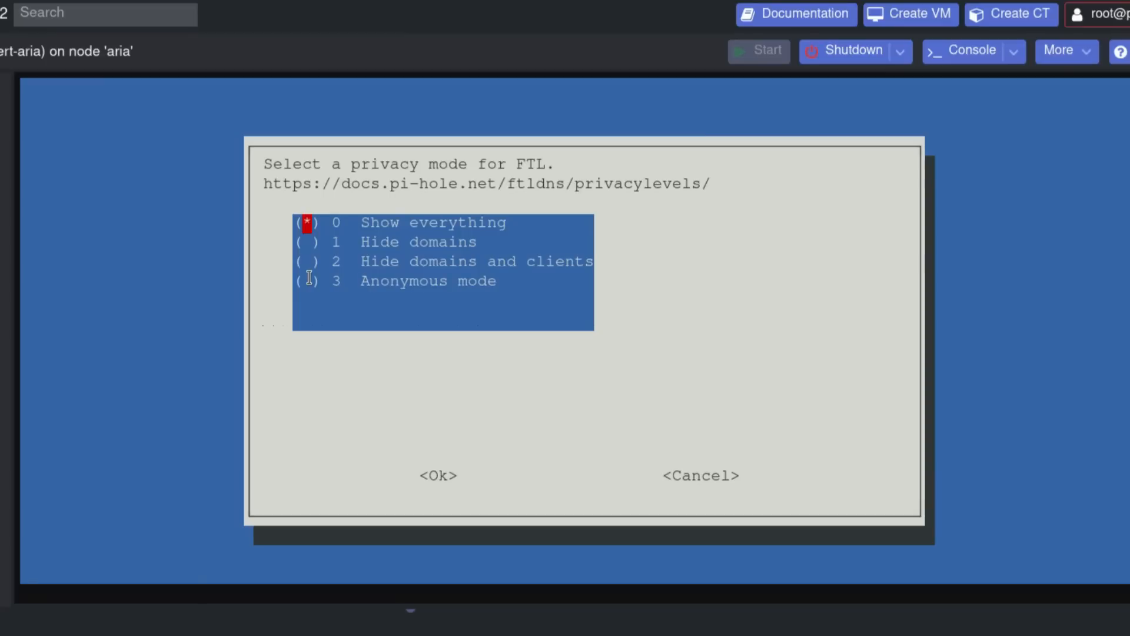
- Keep privacy mode 0 (Show everything) and start the Pi-hole install
key(Down)
key(Down)
key(Down)
key(Up)
key(Up)
key(Up)
key(Down)
key(Down)
key(Down)
key(Up)
key(Up)
key(Up)
key(Down)
key(Down)
key(Down)
key(Up)
key(Up)
key(Up)
key(Tab)
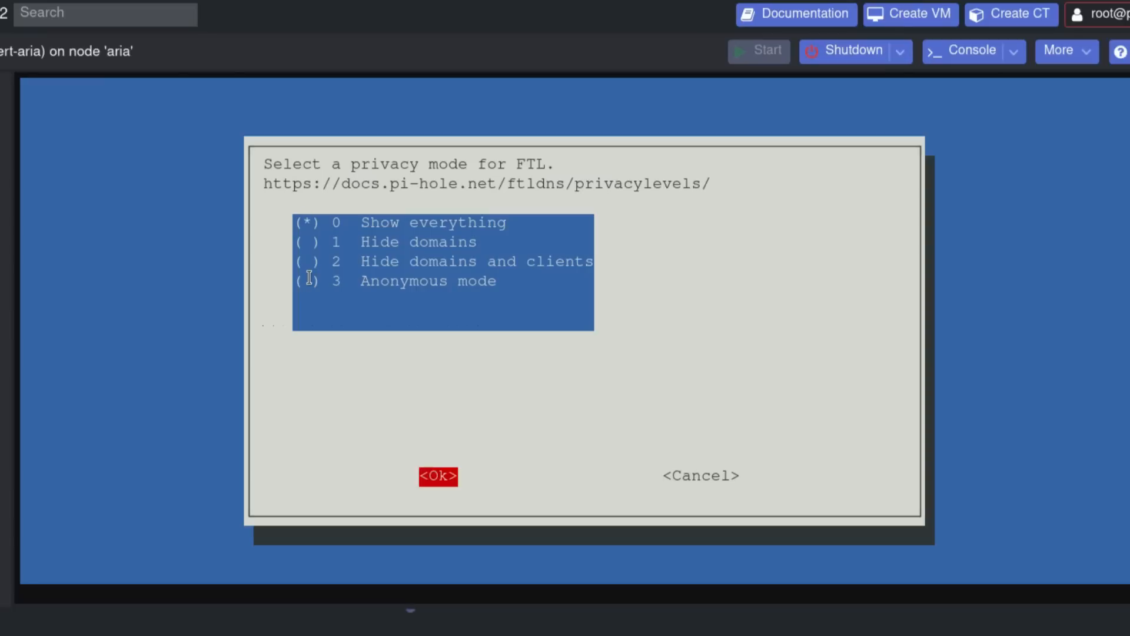
key(Return)
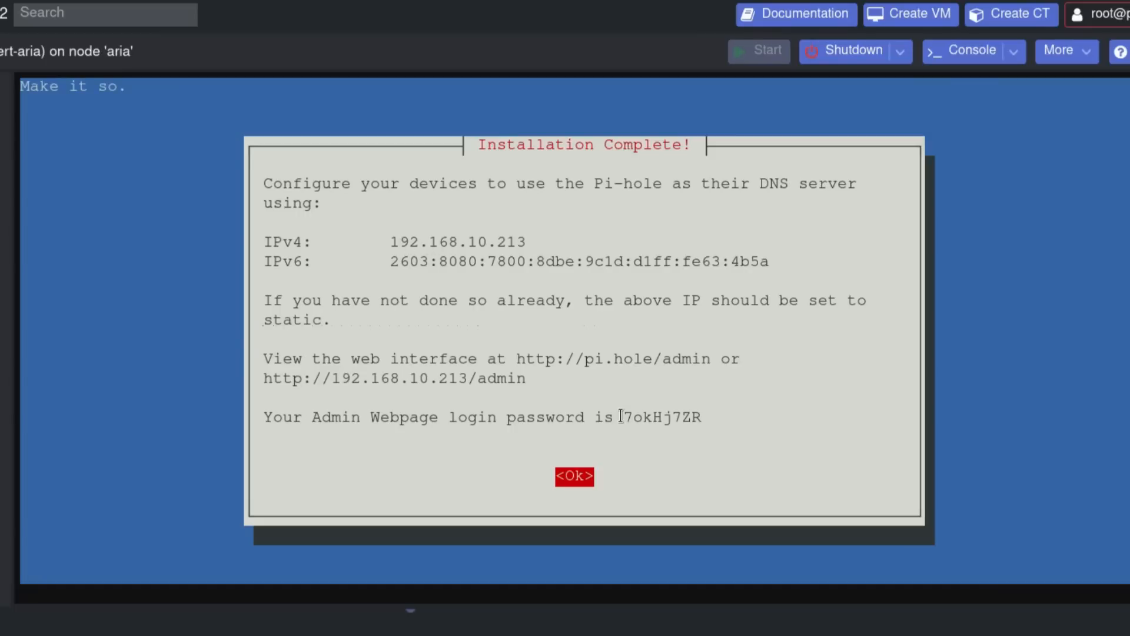
- Copy the generated Pi-hole admin password and dismiss the Installation Complete summary
drag(706, 415, 623, 416)
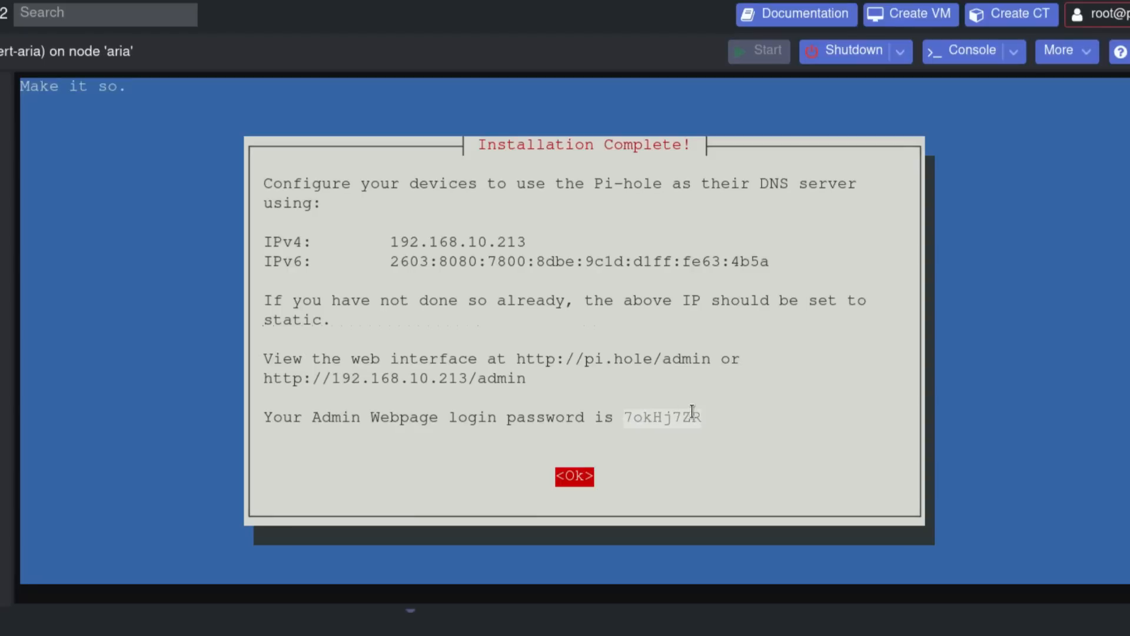
right_click(647, 416)
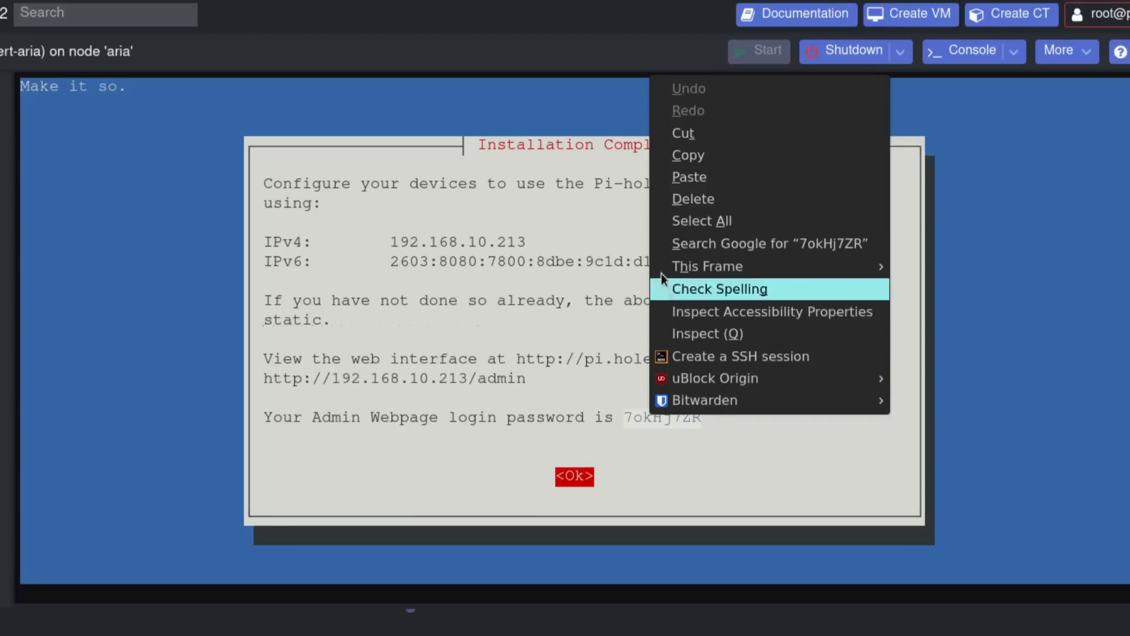
click(704, 156)
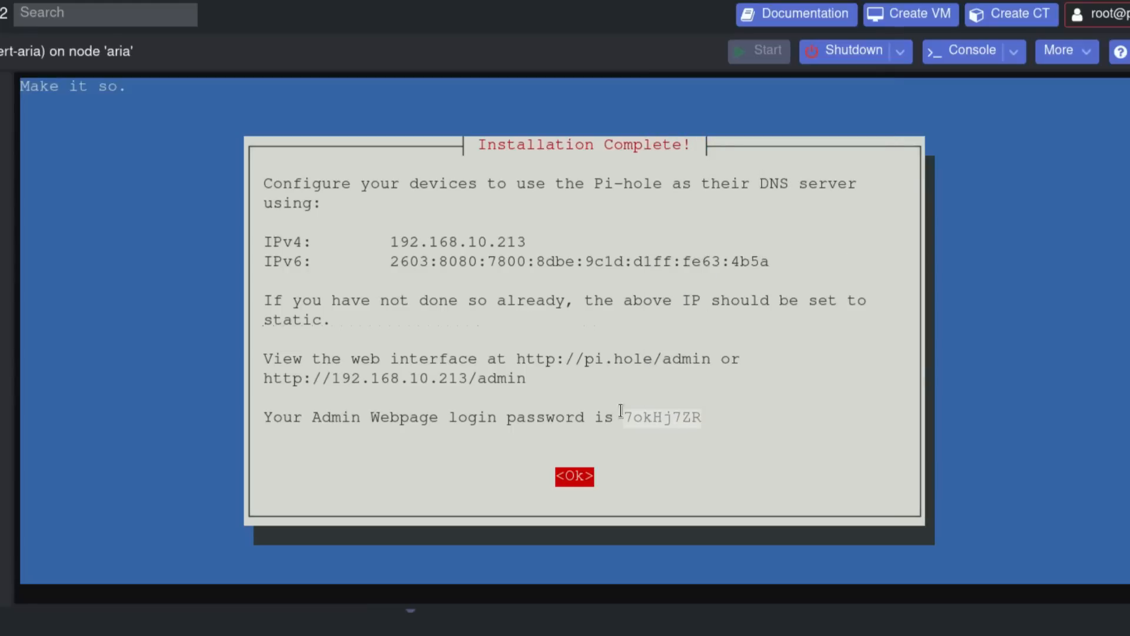
click(629, 465)
key(Return)
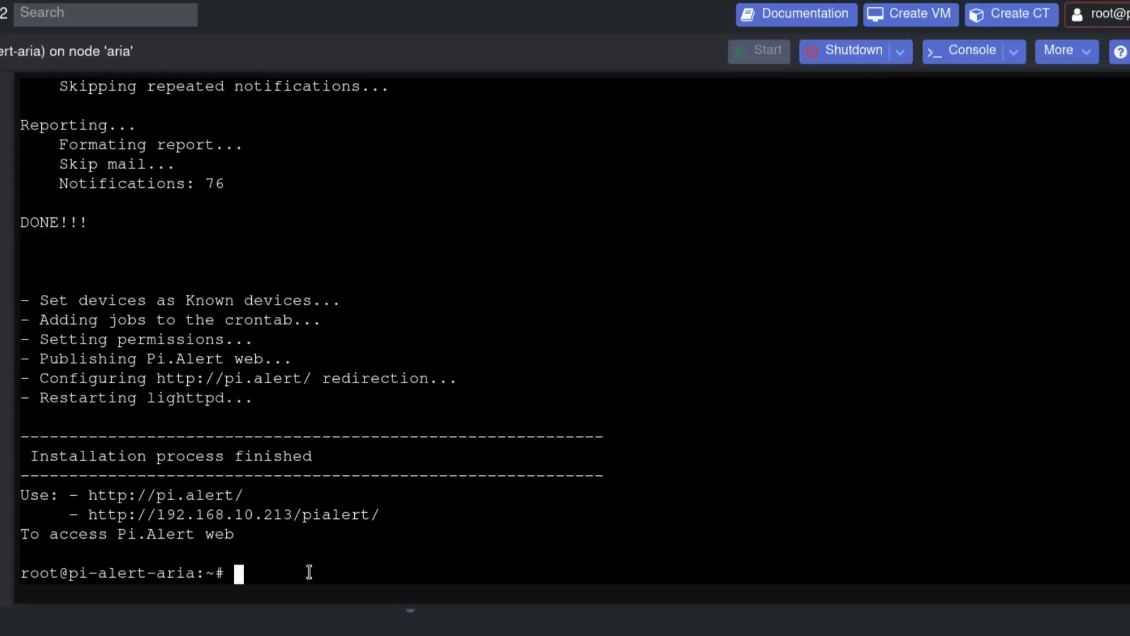
- Run 'pihole -la -p' and enter and confirm a new admin password
text(pihole -la -p)
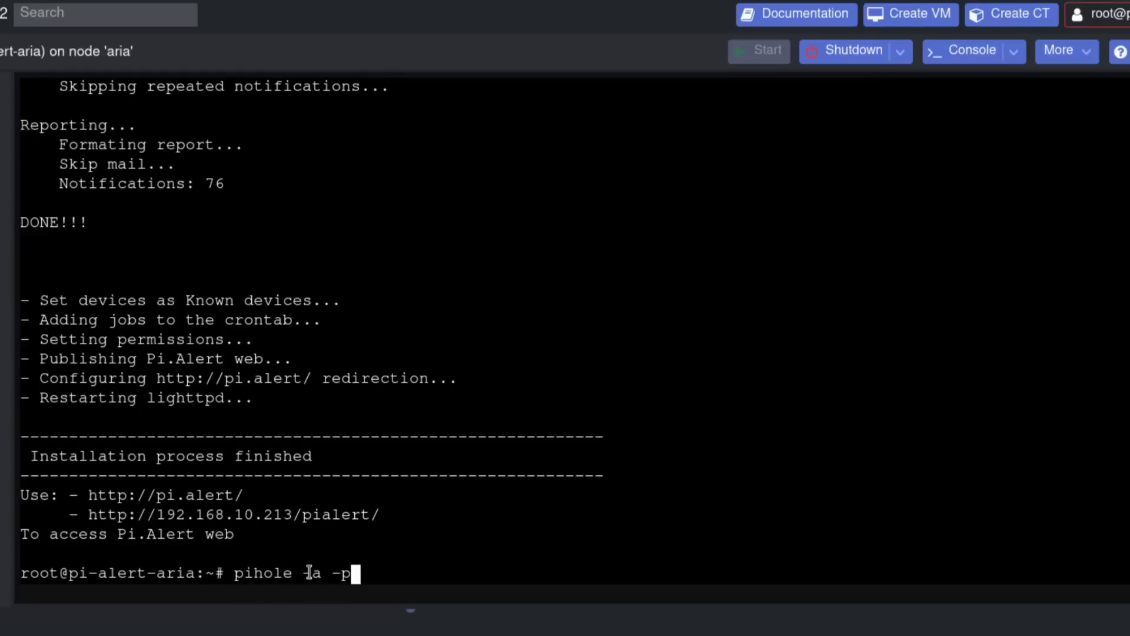
key(Return)
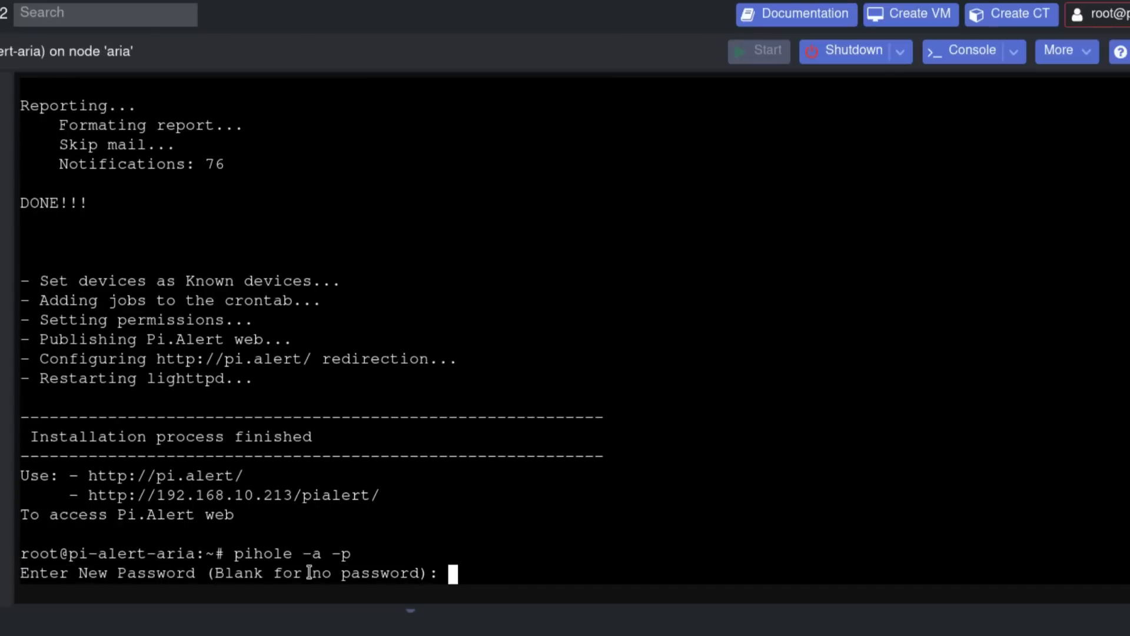
key(Return)
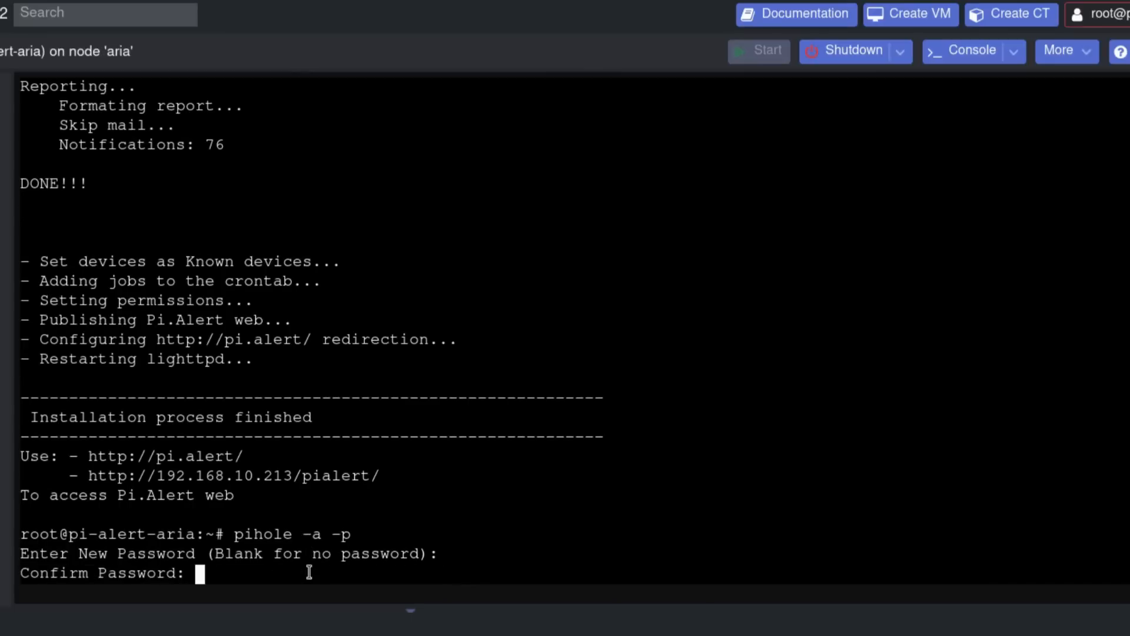
key(Return)
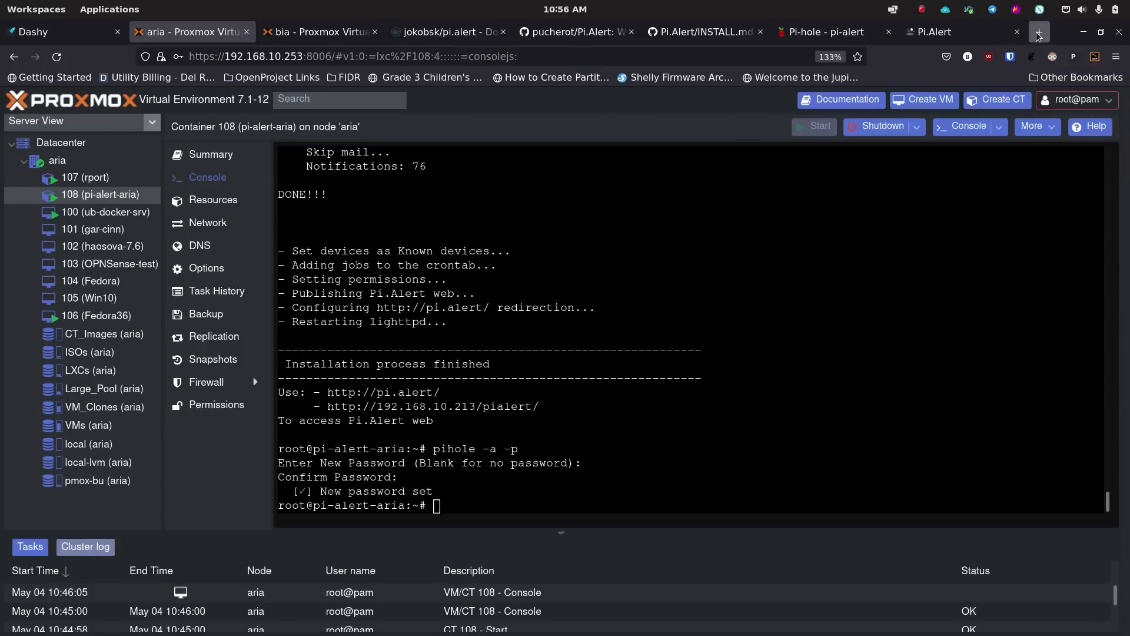
- Load 192.168.10.213 in a new Firefox tab to reach the Pi-hole landing page
click(1038, 32)
click(674, 59)
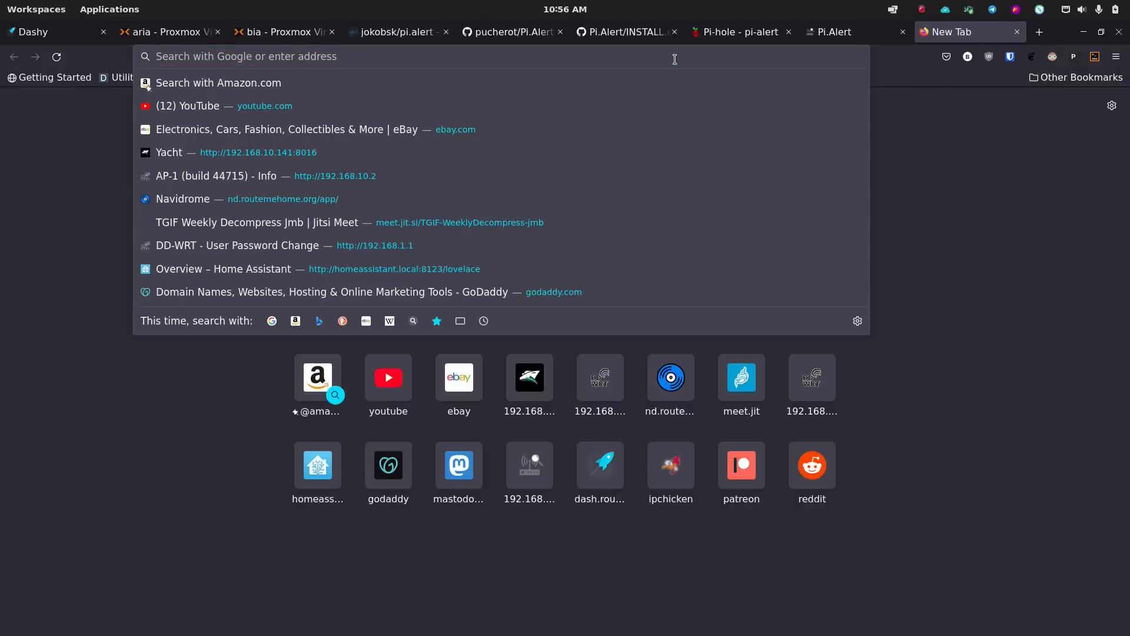
text(192.168.)
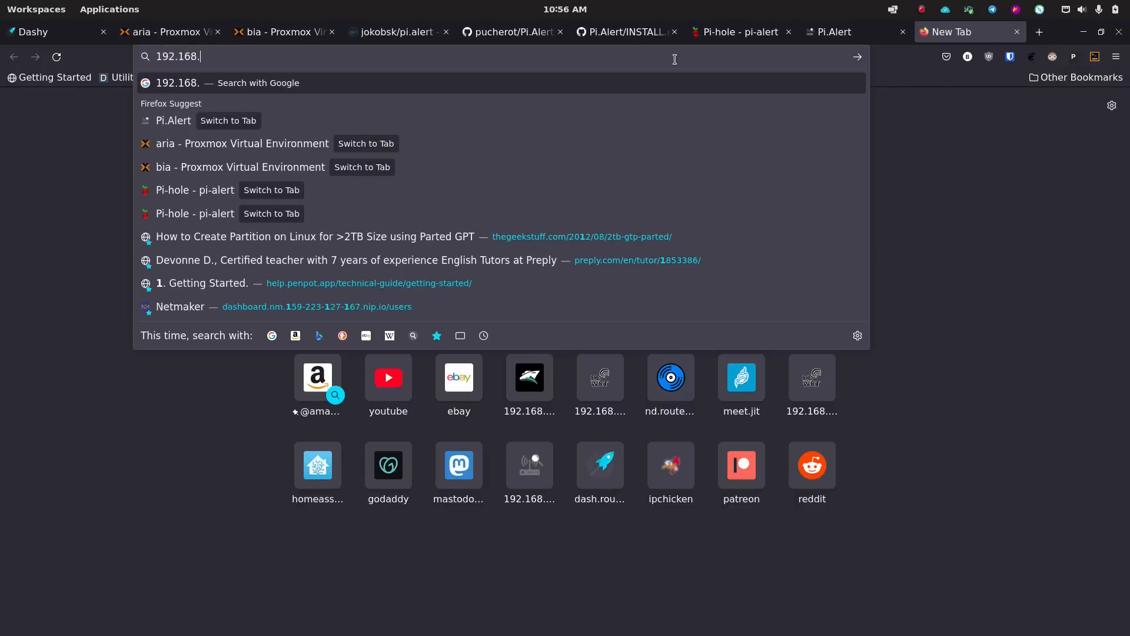
text(10.21)
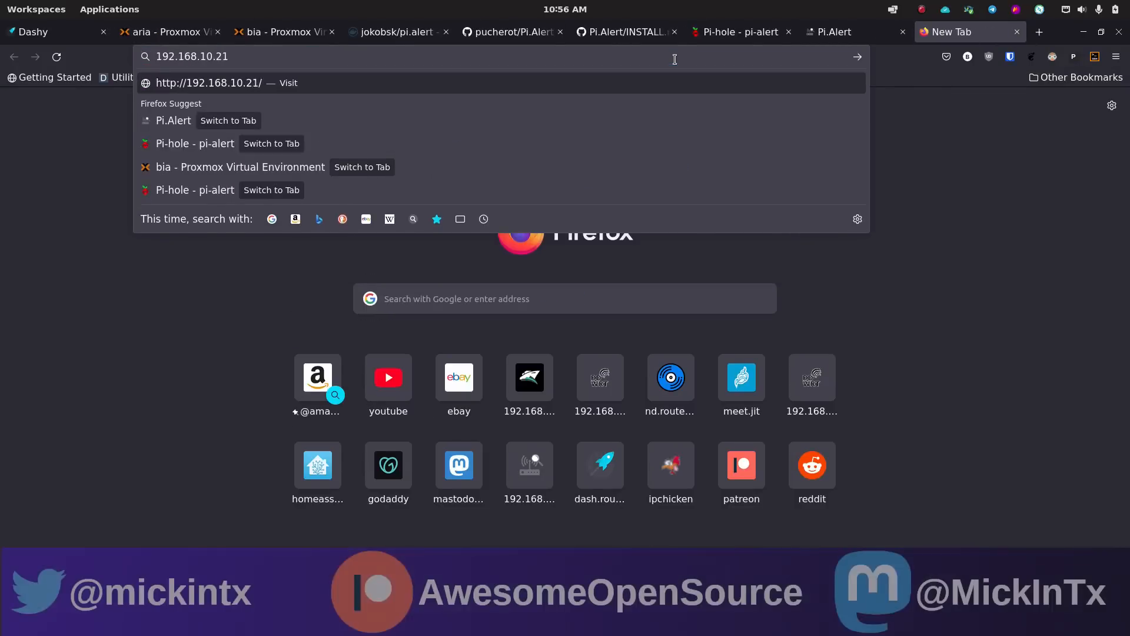
text(3/admin)
key(BackSpace)
key(BackSpace)
key(BackSpace)
key(BackSpace)
key(BackSpace)
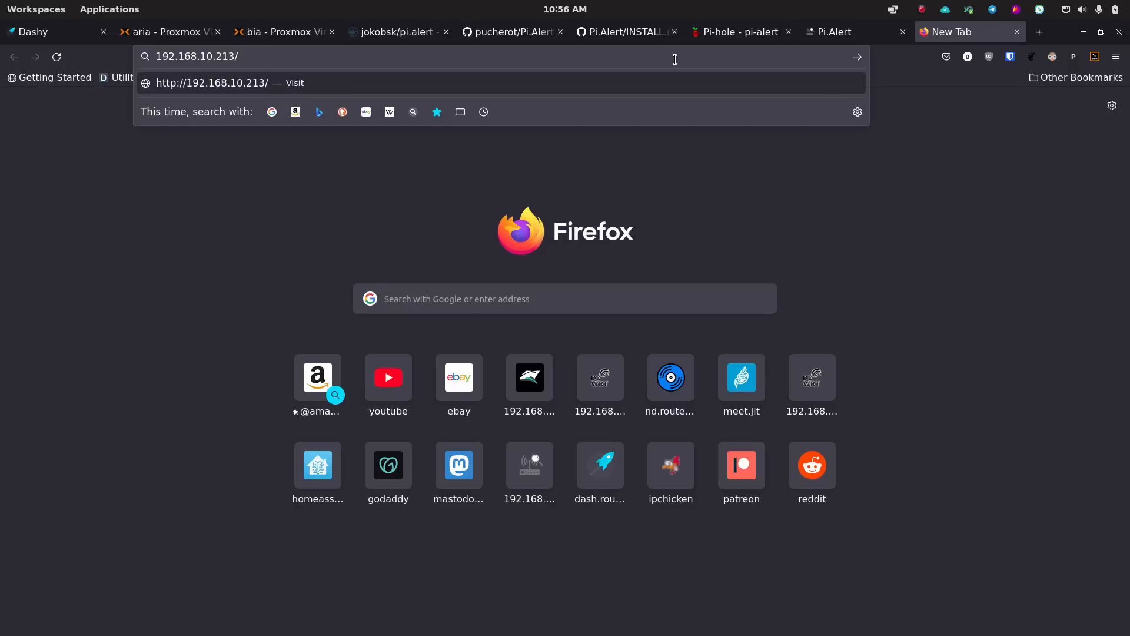
key(Return)
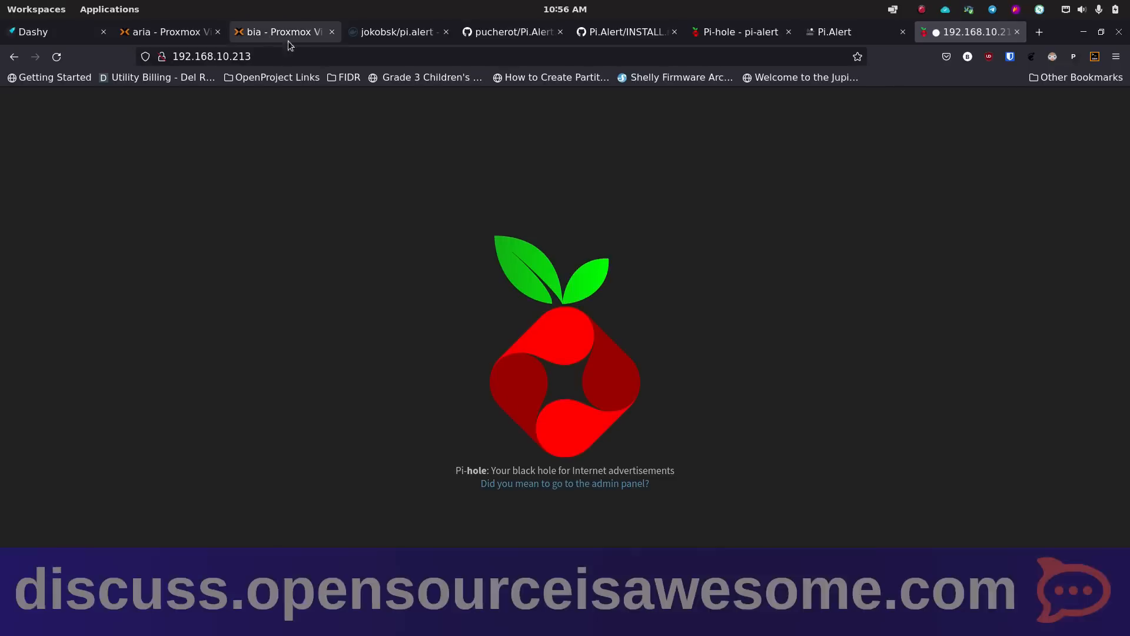
- Log in to the Pi-hole admin dashboard at 192.168.10.213/admin without saving the password
click(293, 56)
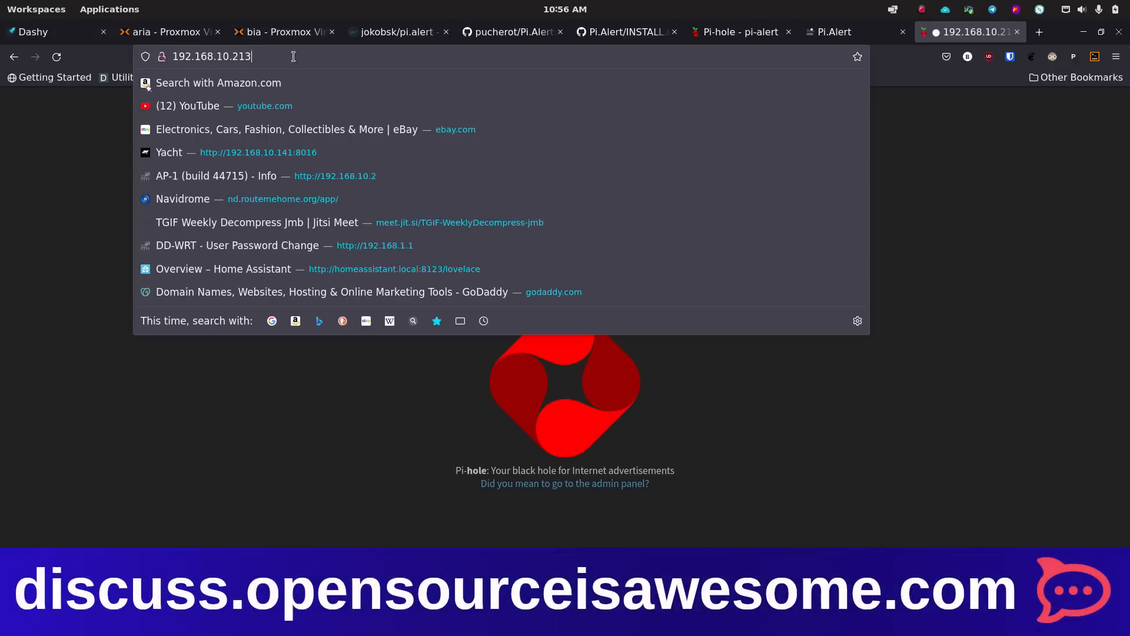
text(/admin)
key(Return)
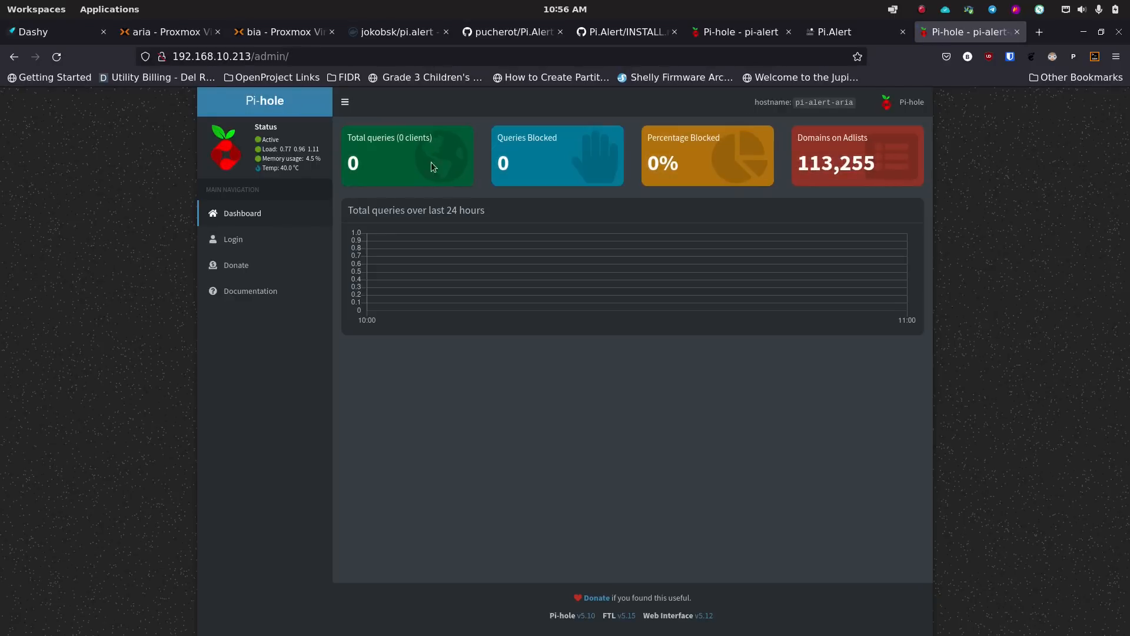
click(280, 248)
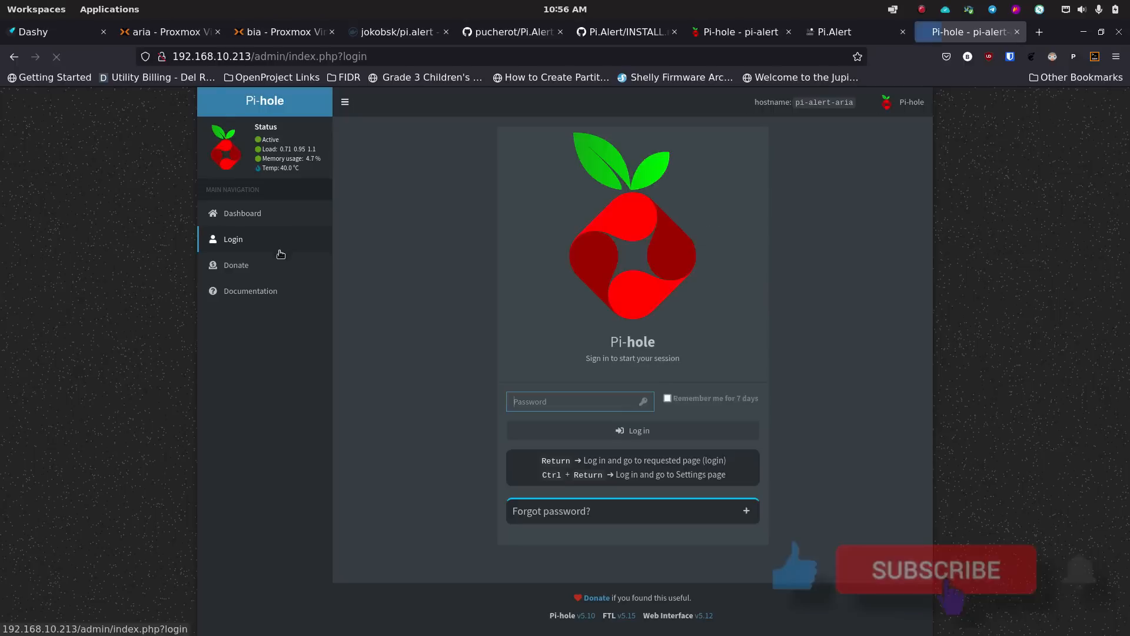
text(**********)
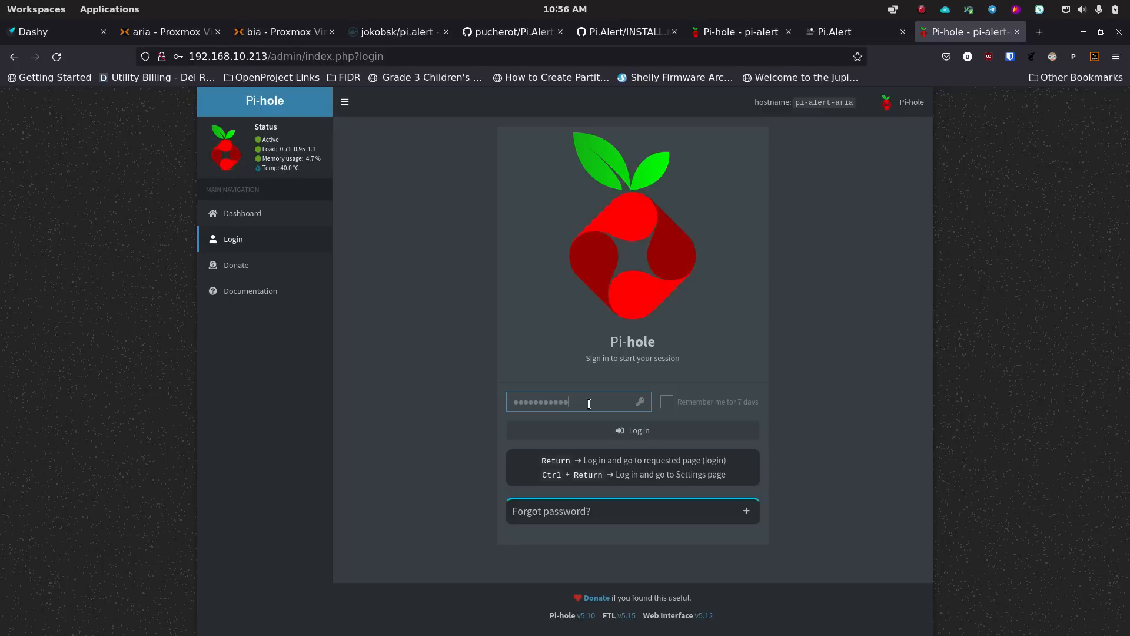
key(Return)
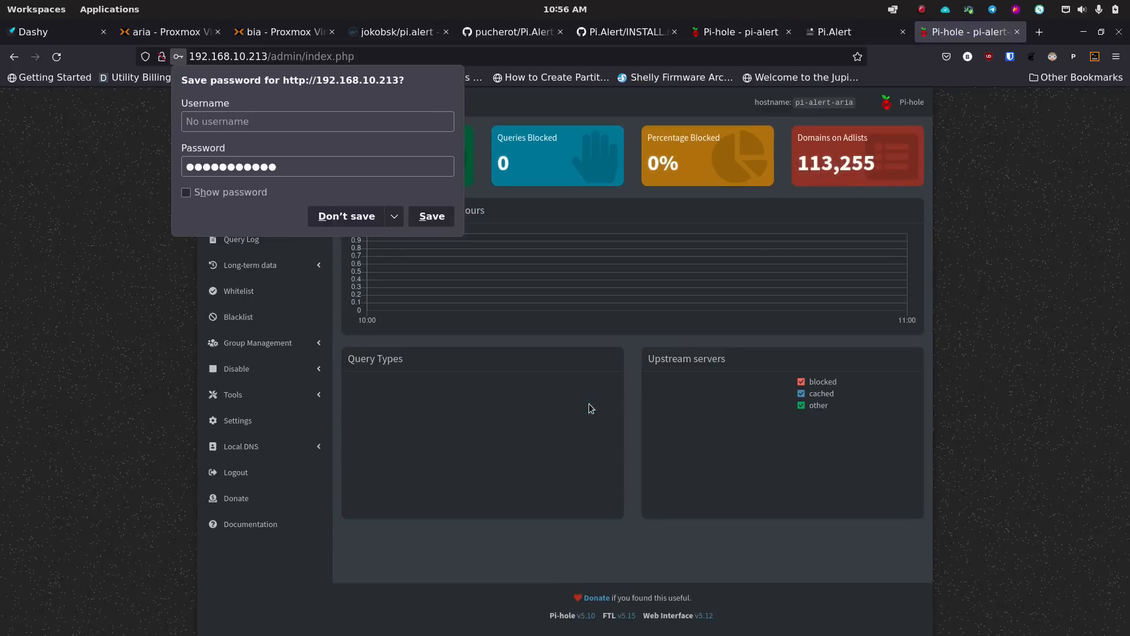
click(359, 222)
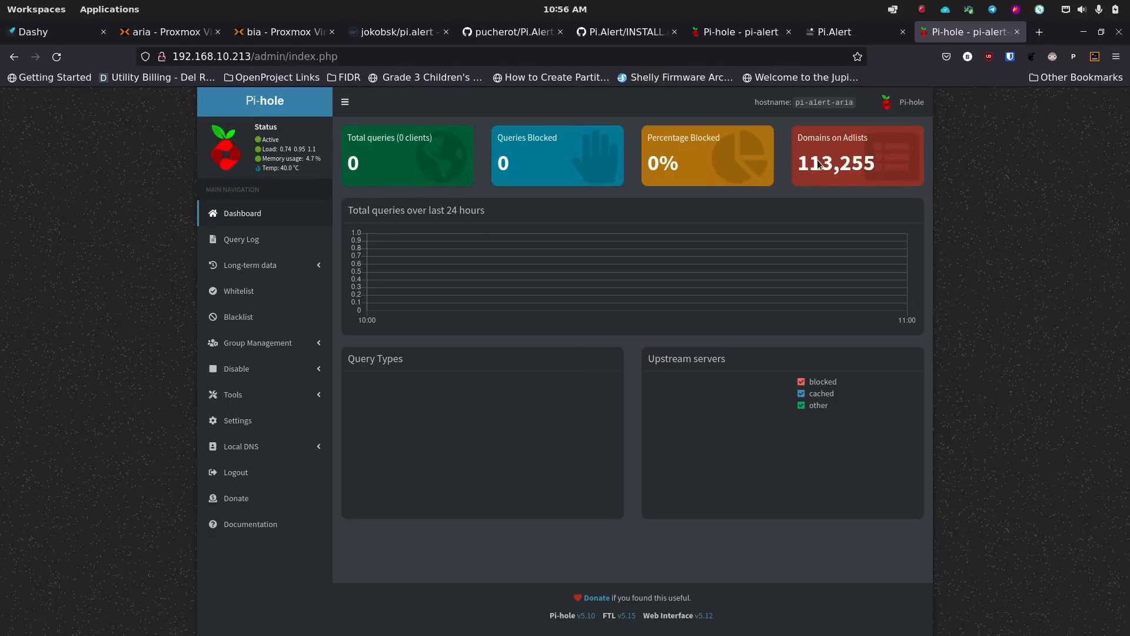
- Compare with the other Pi-hole instance's tab, then start entering 192.168.10.213: in a new tab
click(734, 32)
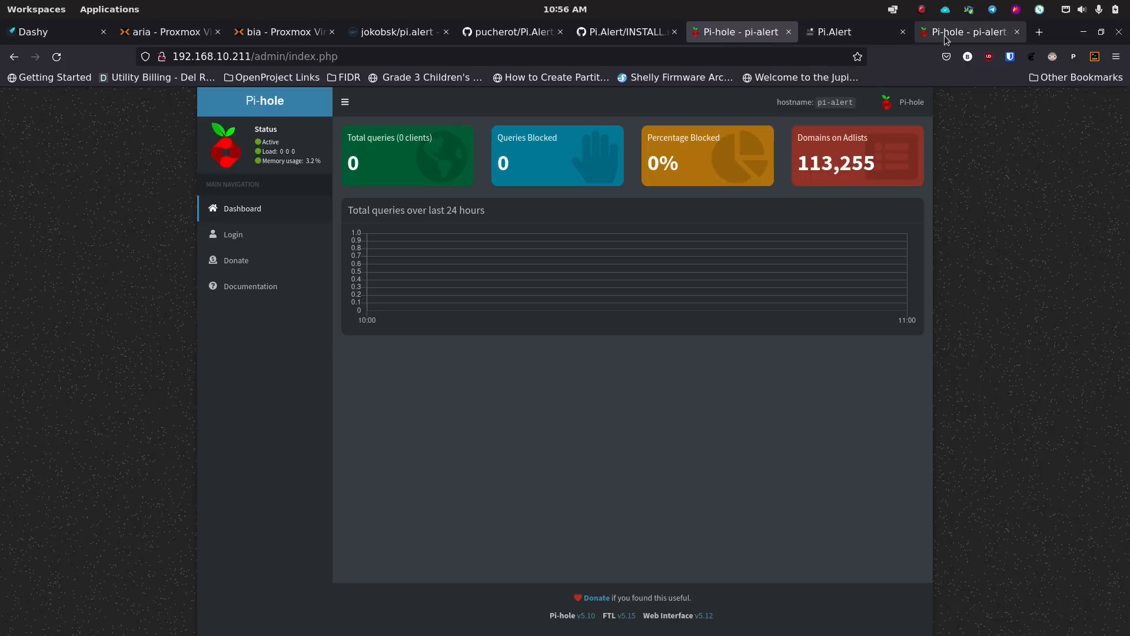
click(963, 37)
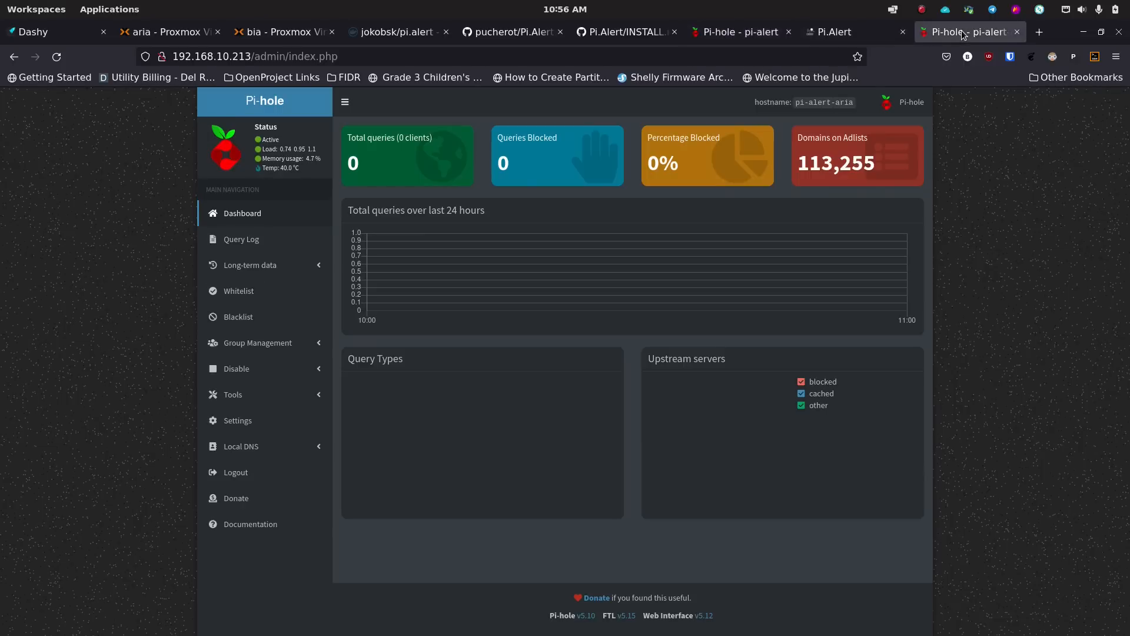
click(1041, 34)
click(673, 56)
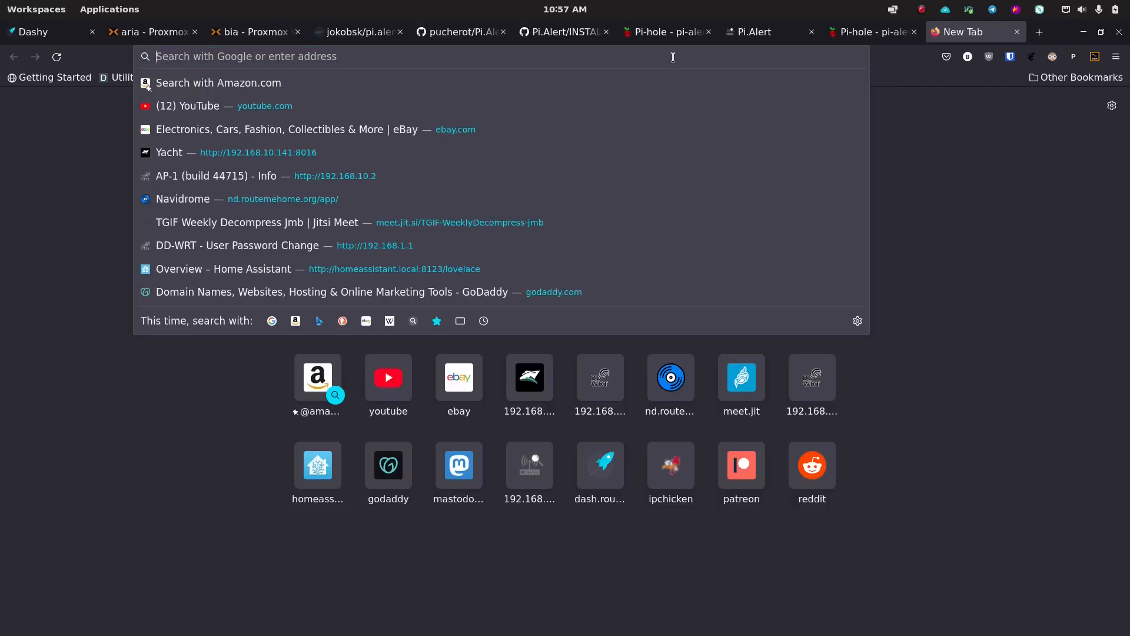
text(192.1)
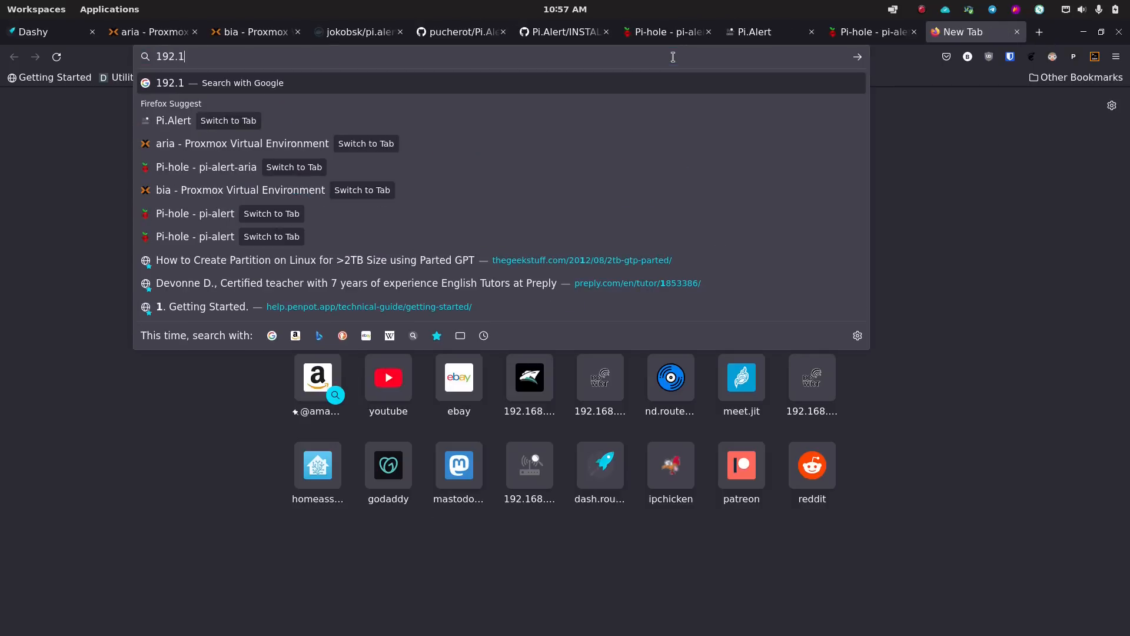
text(68.10.213)
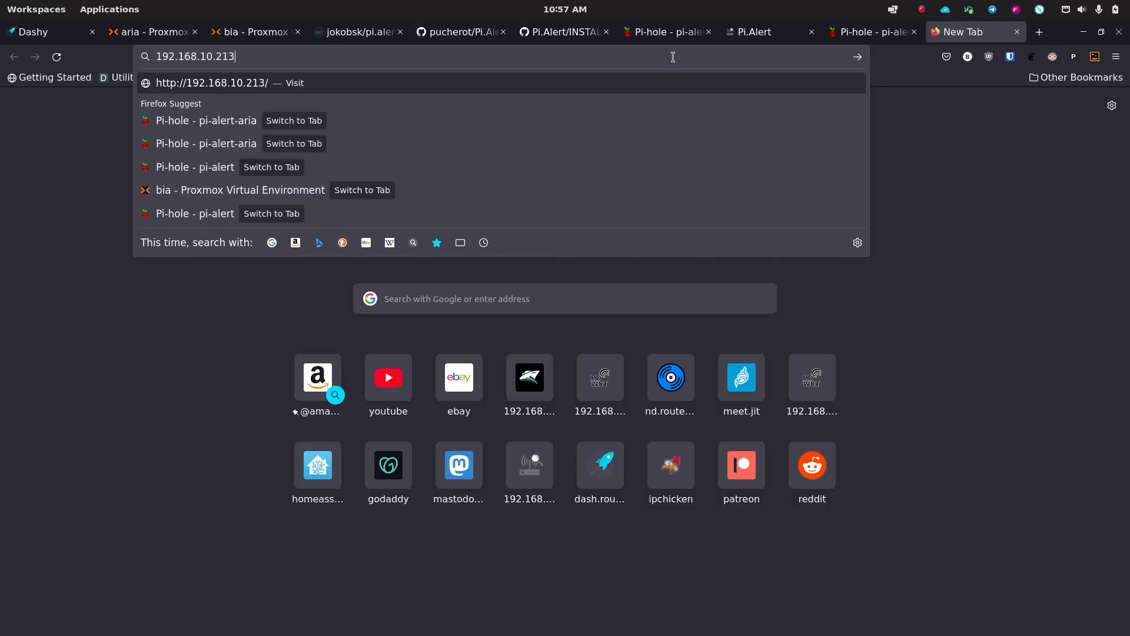
text(:)
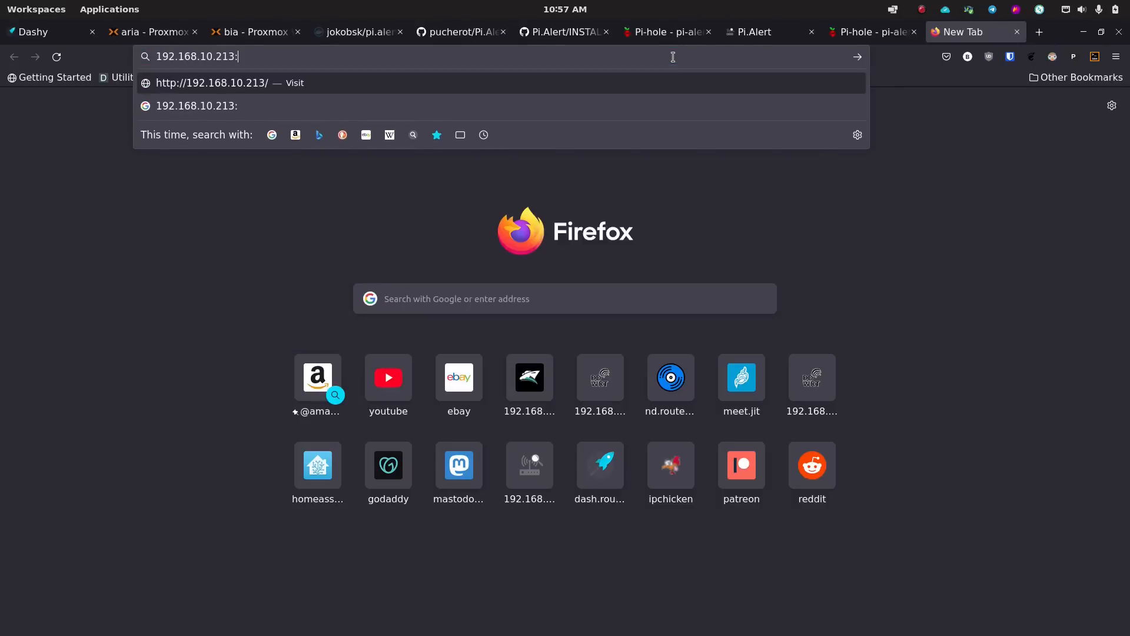
- Load 192.168.10.213/pialert/ to show the Pi.Alert devices list
key(BackSpace)
text(/pialert/)
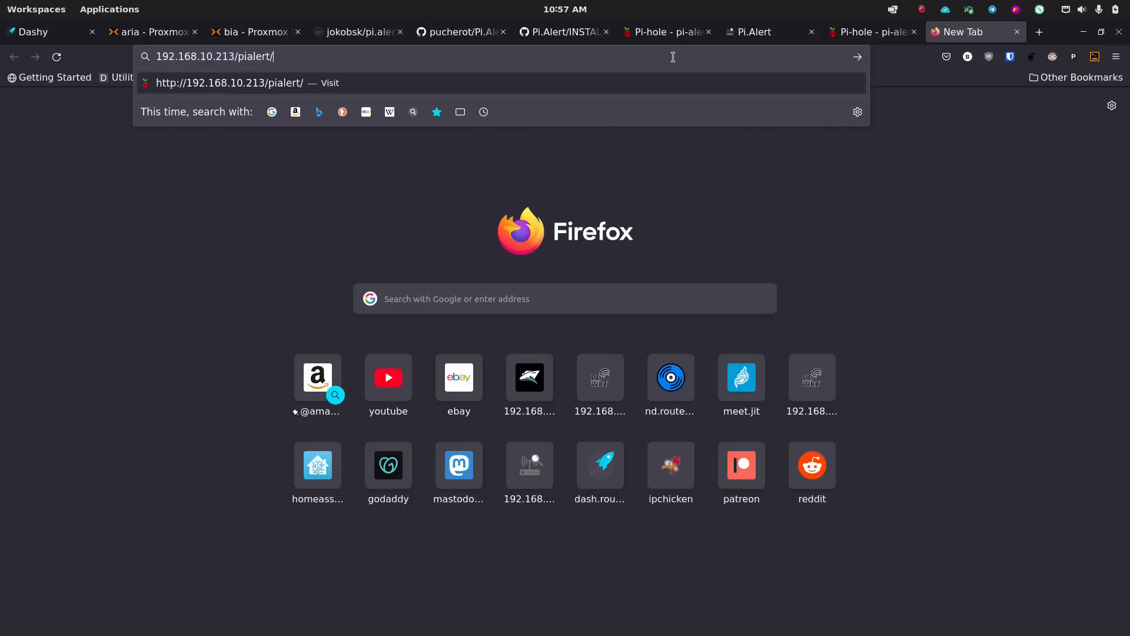
key(Return)
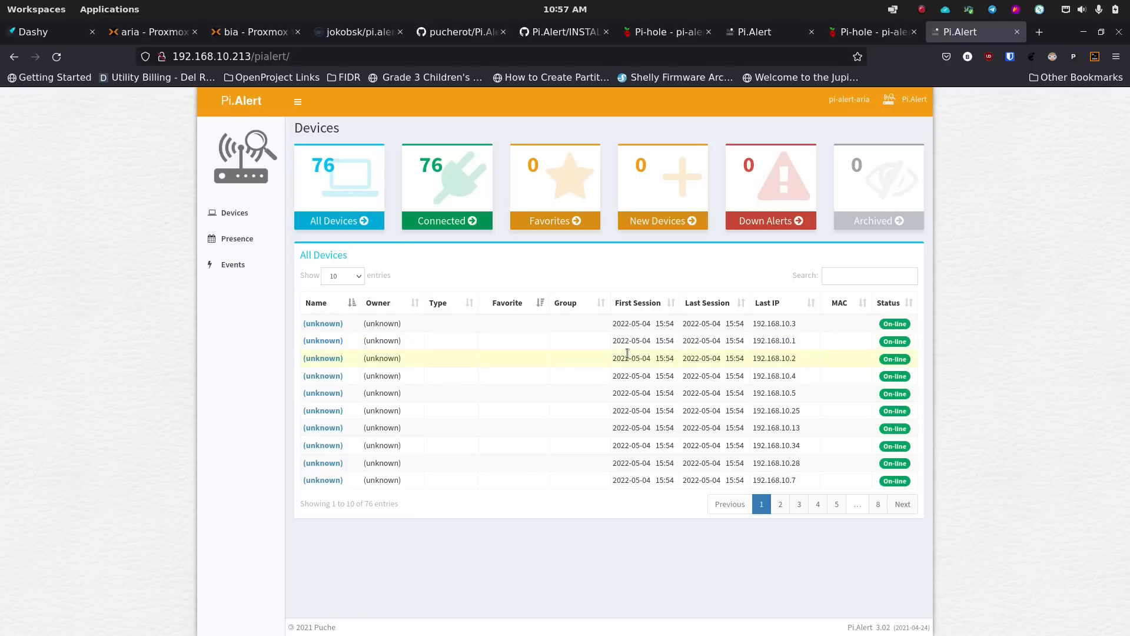
- Open the unknown device at 192.168.10.1, review its Sessions, Presence and Events, then return to Details
click(329, 344)
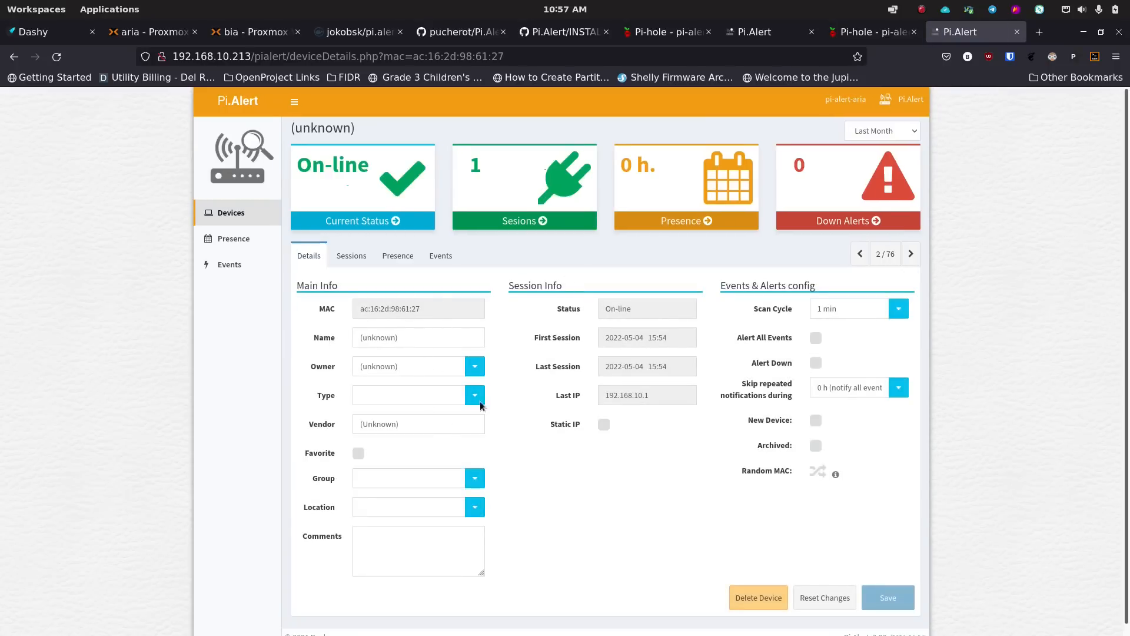
click(353, 256)
click(402, 256)
click(446, 255)
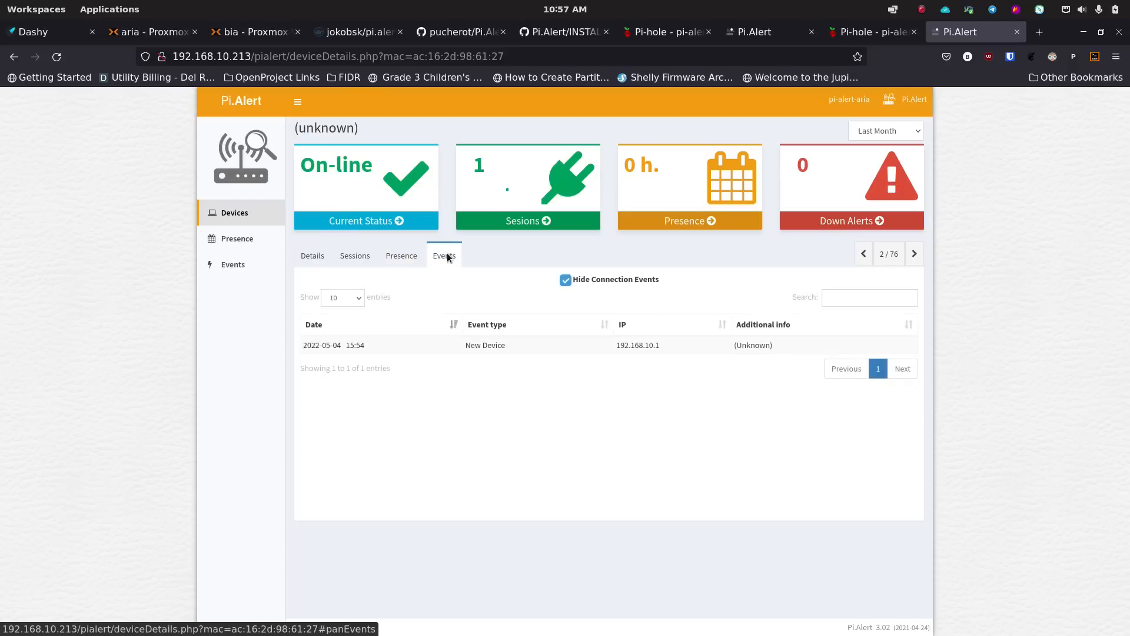
click(308, 256)
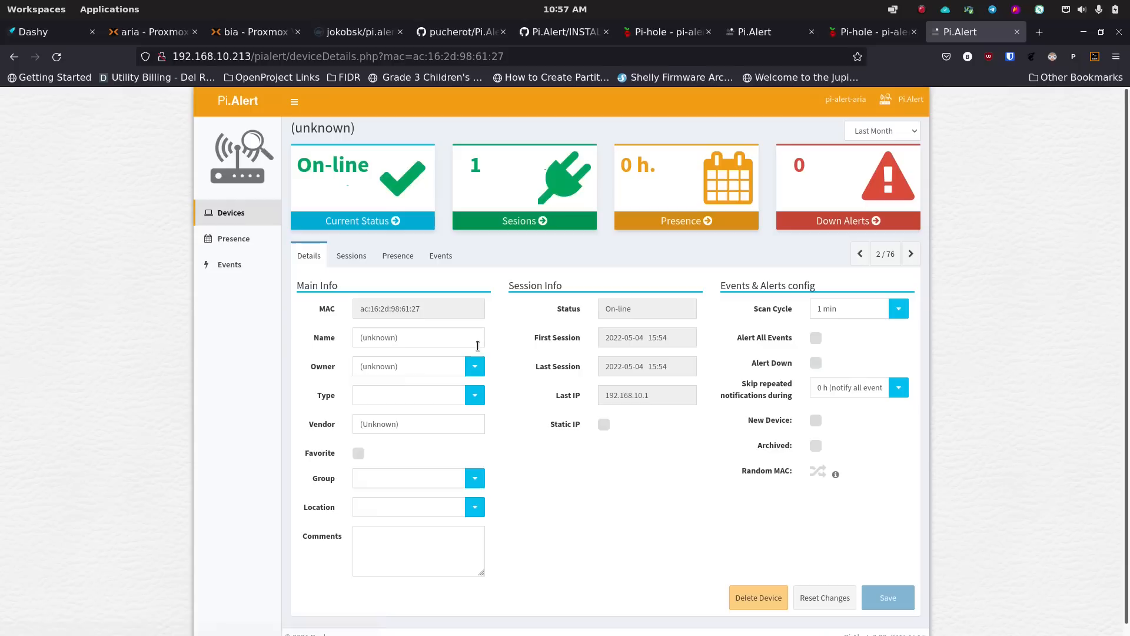
scroll(517, 366, down, 1)
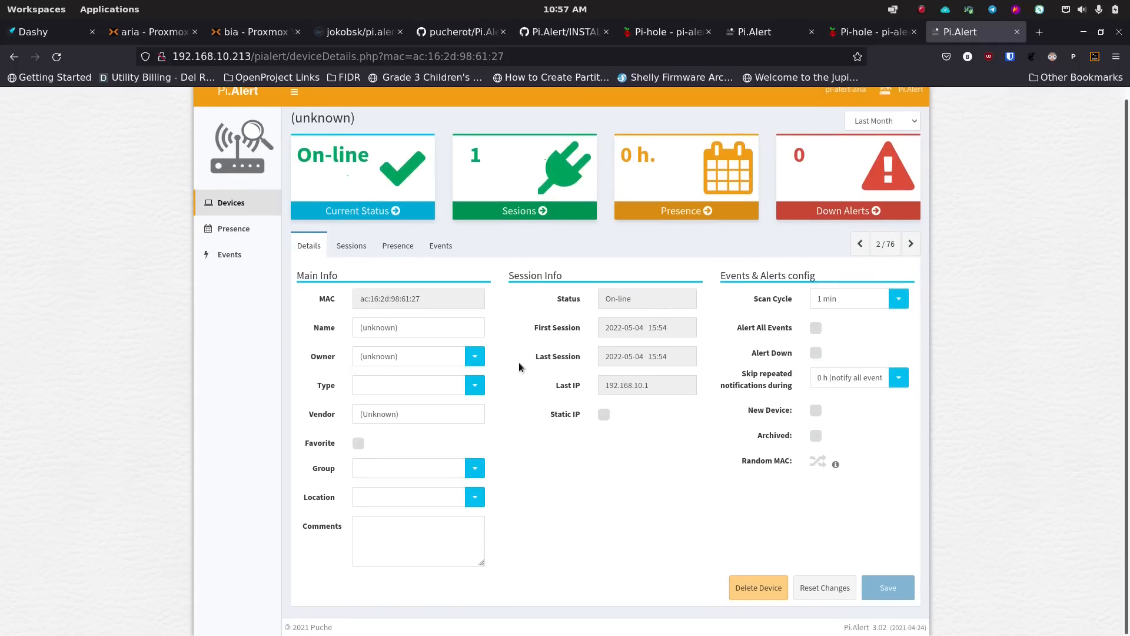
key(ctrl+plus)
key(ctrl+plus)
key(ctrl+plus)
key(ctrl+plus)
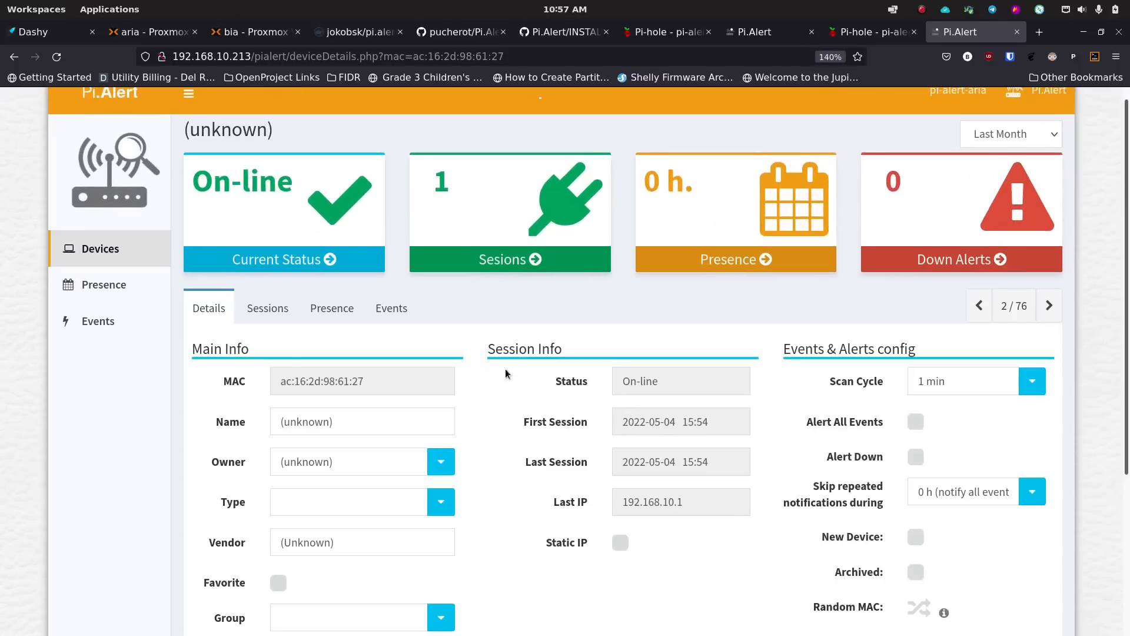
scroll(482, 385, down, 5)
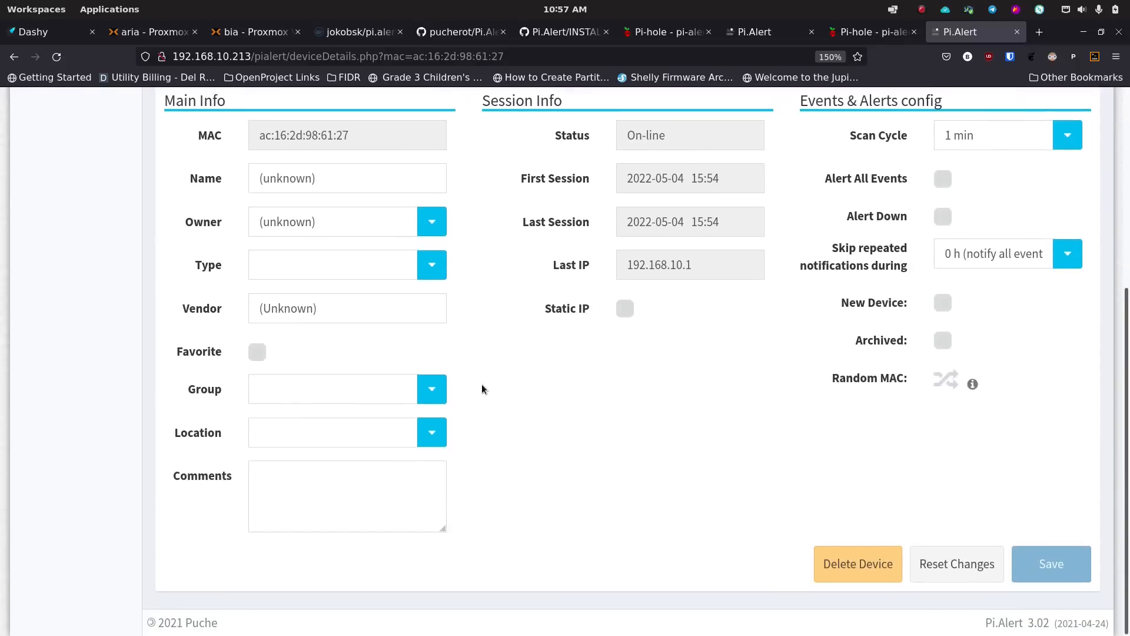
- Rename the device to 'OPNSense Firewall' and set its owner to House
triple_click(337, 187)
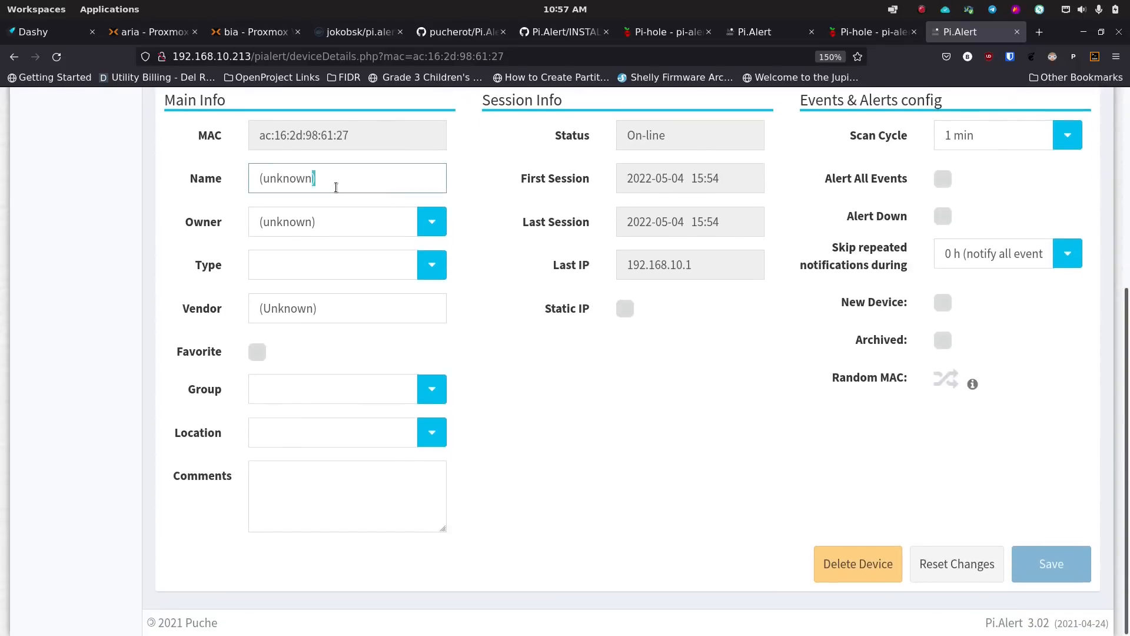
text(OPN)
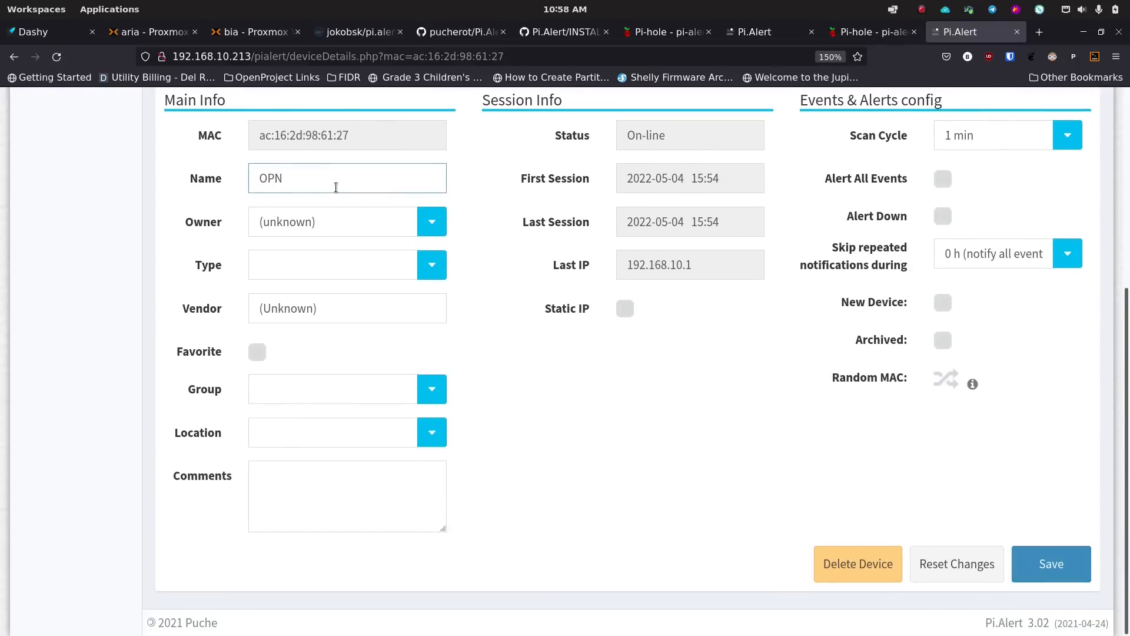
text(Sense Firewall)
key(Tab)
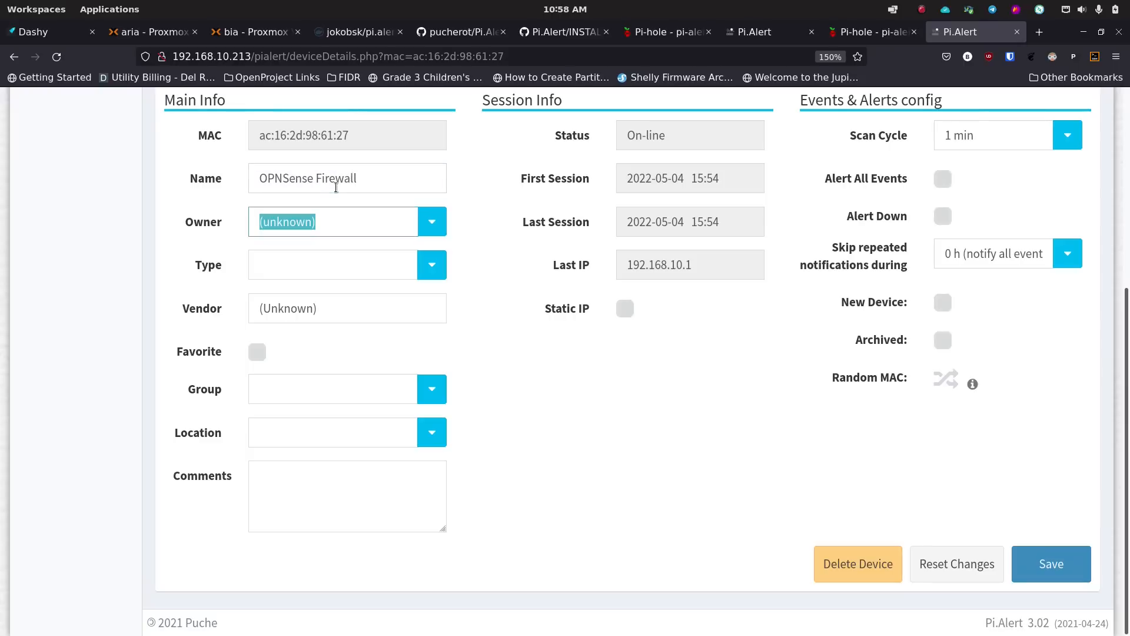
click(431, 224)
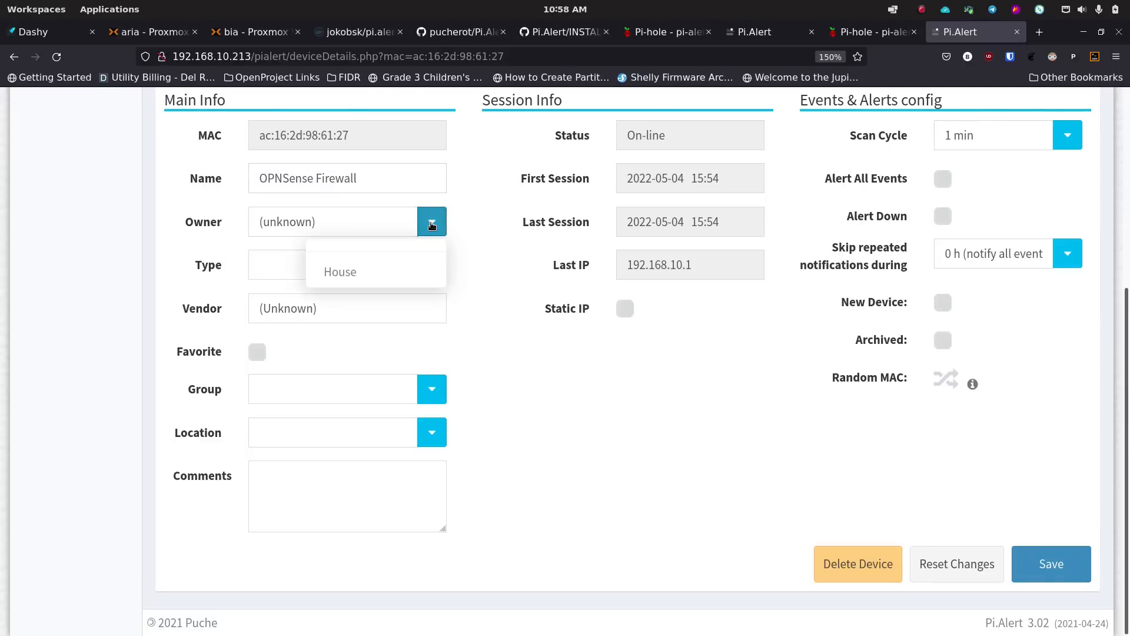
click(381, 271)
- Set the device type to Router
click(309, 266)
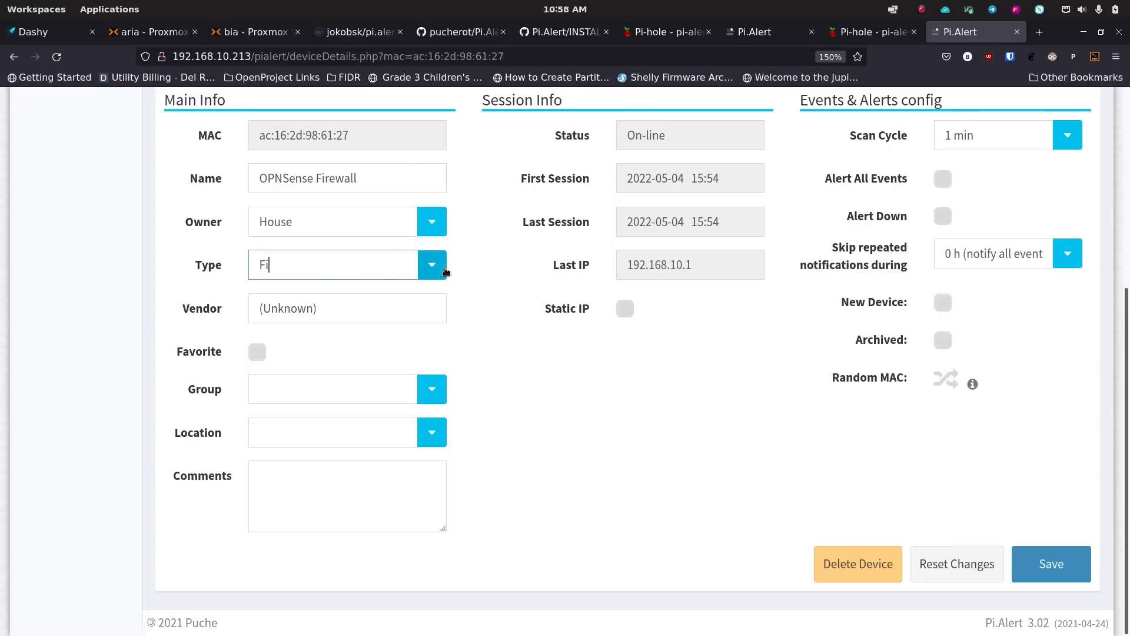
key(BackSpace)
key(BackSpace)
click(435, 269)
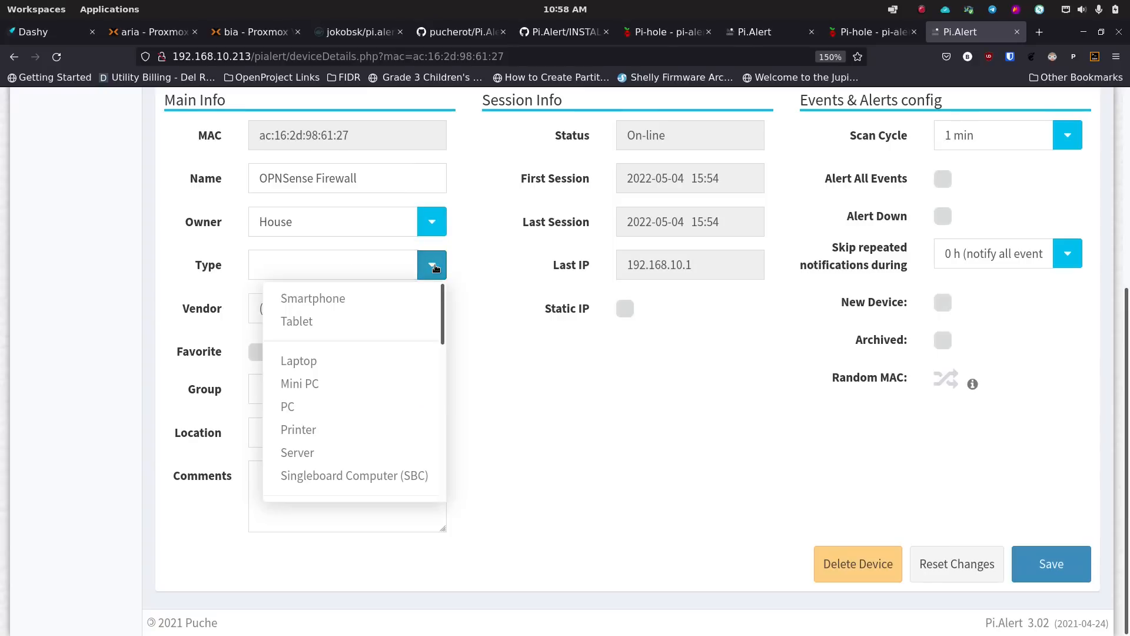
scroll(317, 406, down, 5)
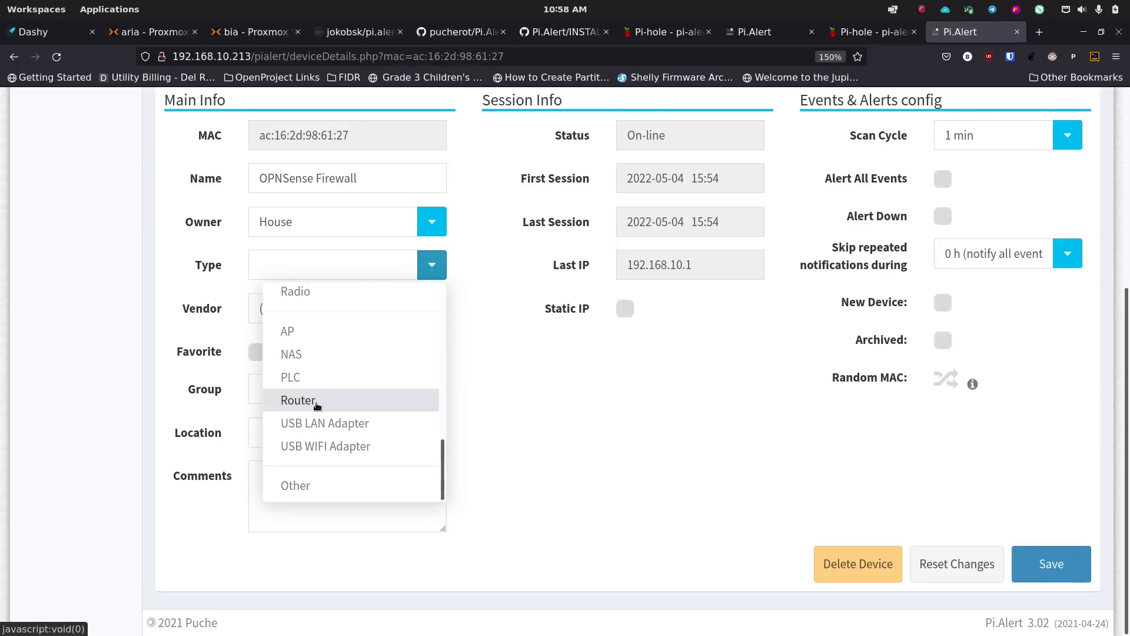
click(316, 406)
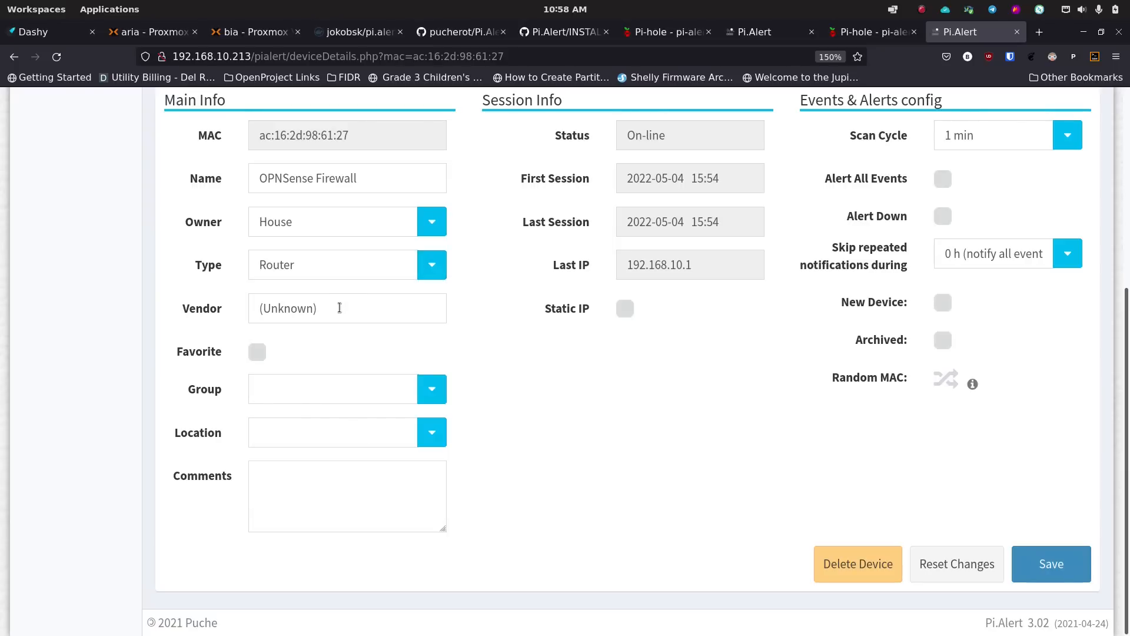
- Replace the Unknown vendor with OPNSense, leaving the location unset
click(341, 309)
double_click(342, 310)
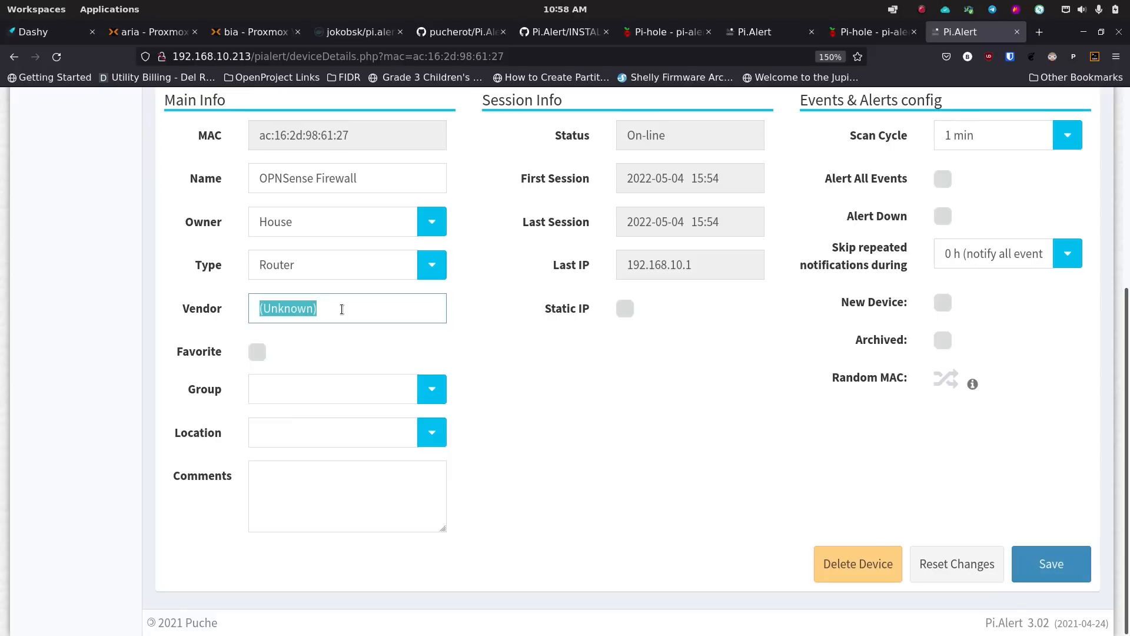
text(OPNSense)
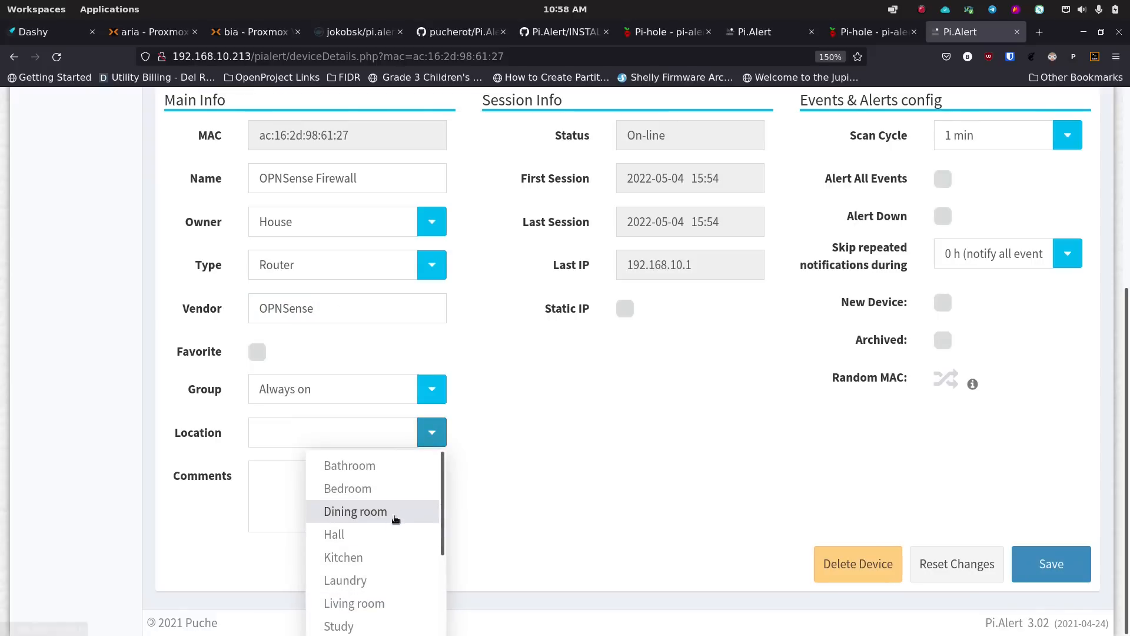
scroll(374, 583, down, 5)
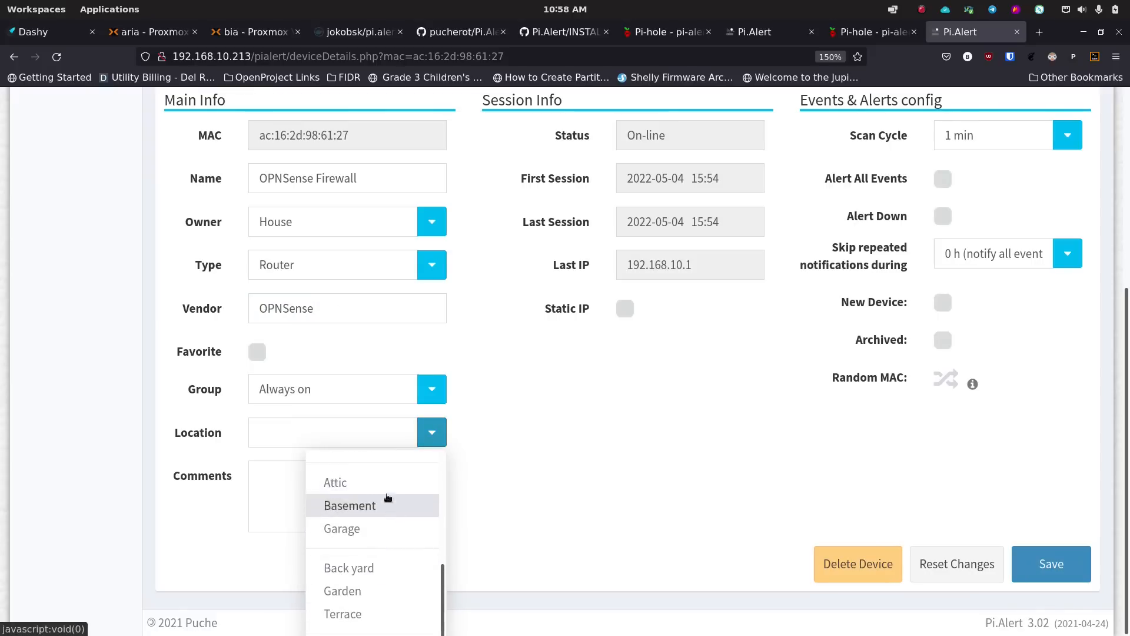
scroll(391, 504, up, 5)
scroll(384, 502, down, 5)
click(226, 510)
click(285, 486)
scroll(694, 407, up, 3)
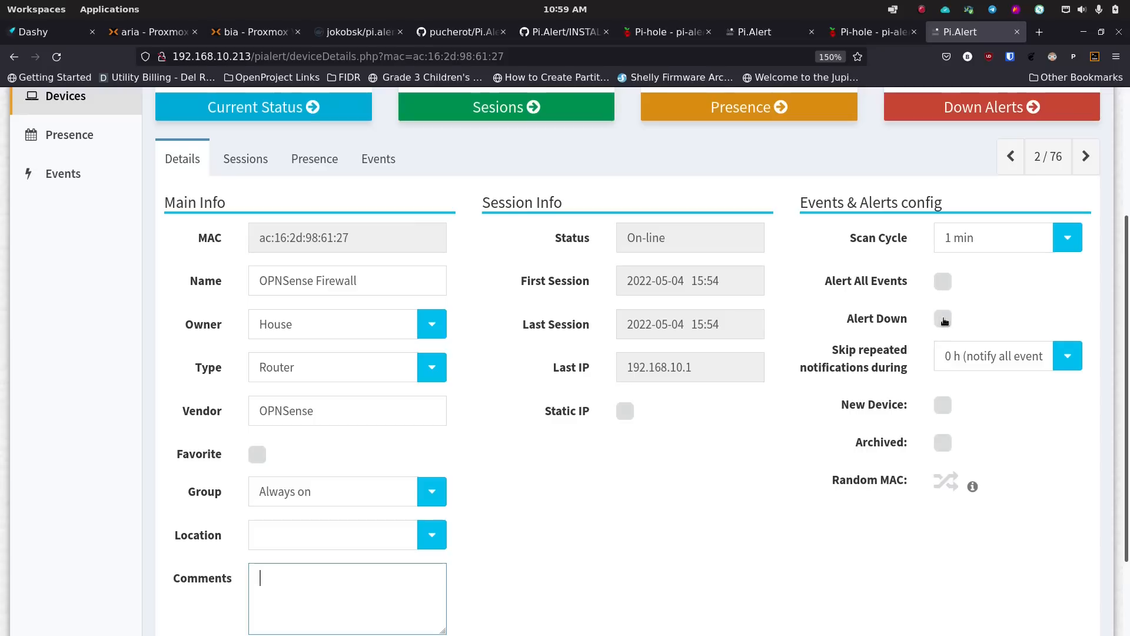
- Enable Alert Down, keep repeated-notification skipping at 0 h, and save the device
click(943, 319)
click(911, 376)
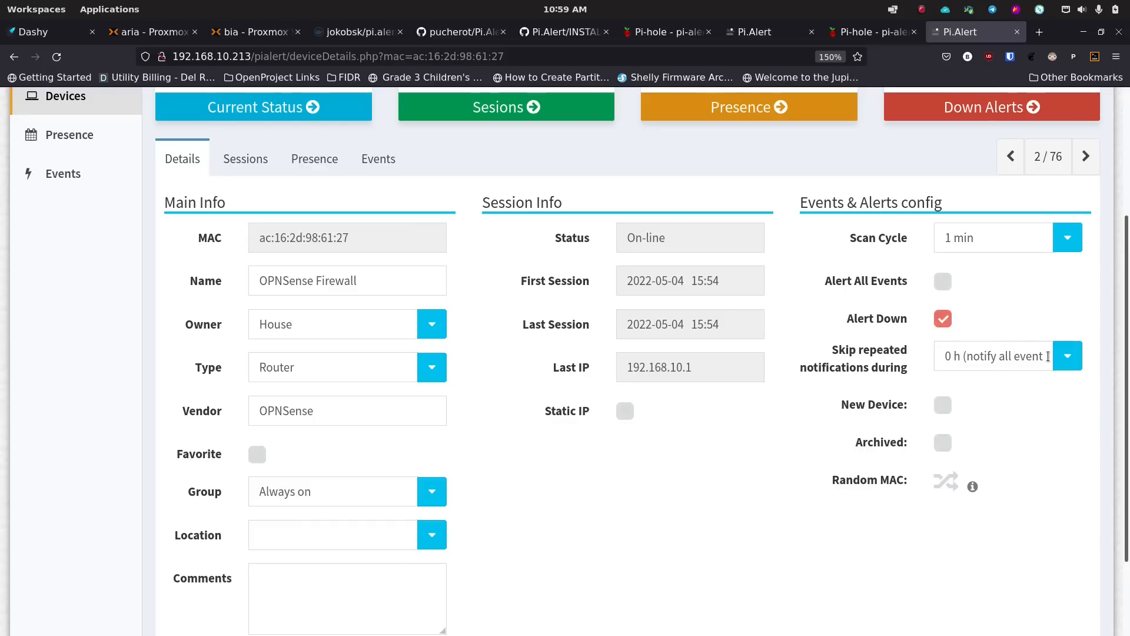
click(1067, 357)
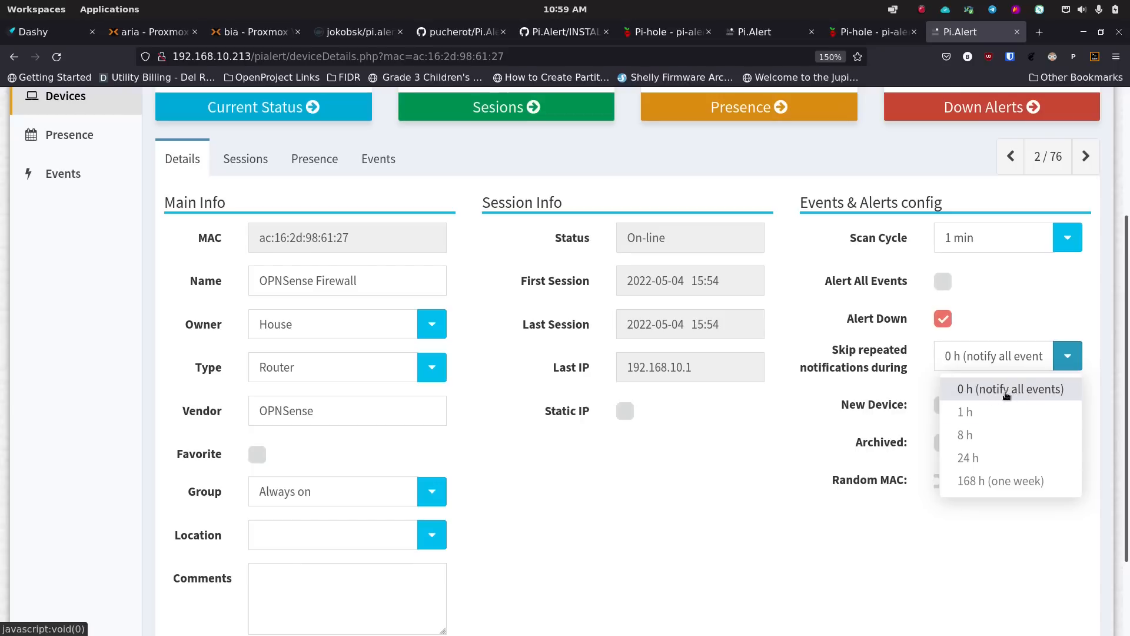
click(859, 383)
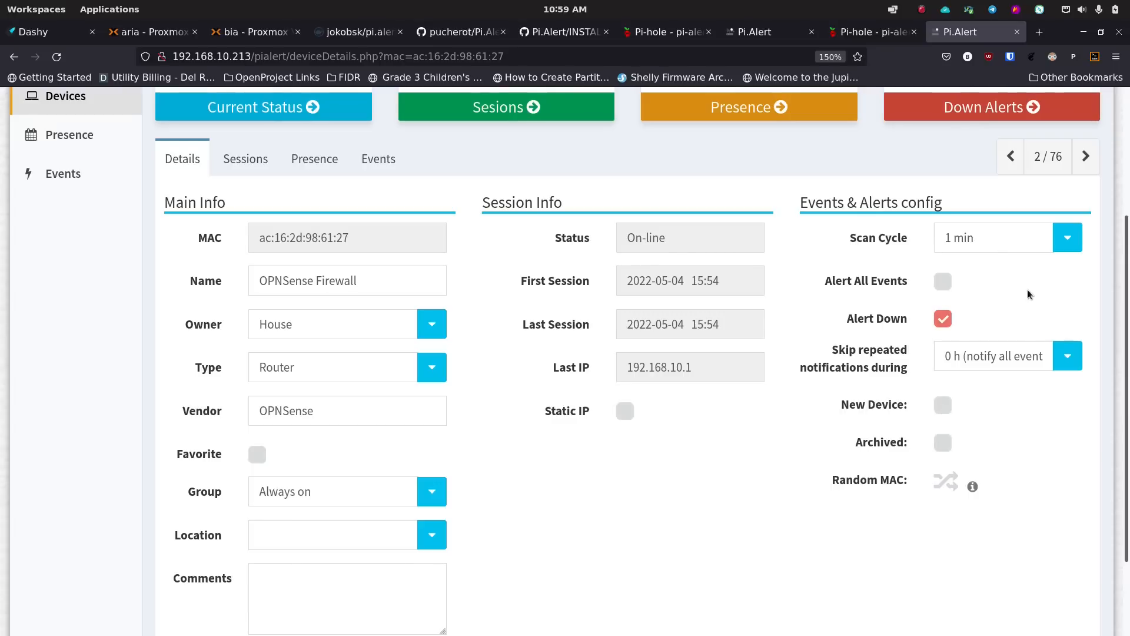
scroll(508, 367, down, 3)
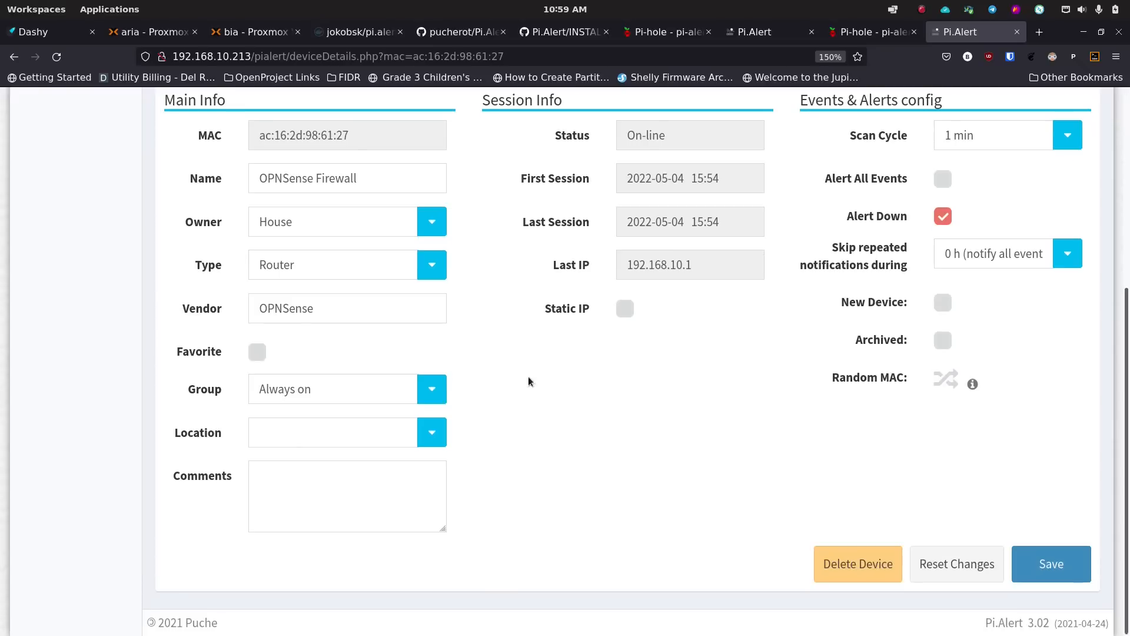
click(1035, 562)
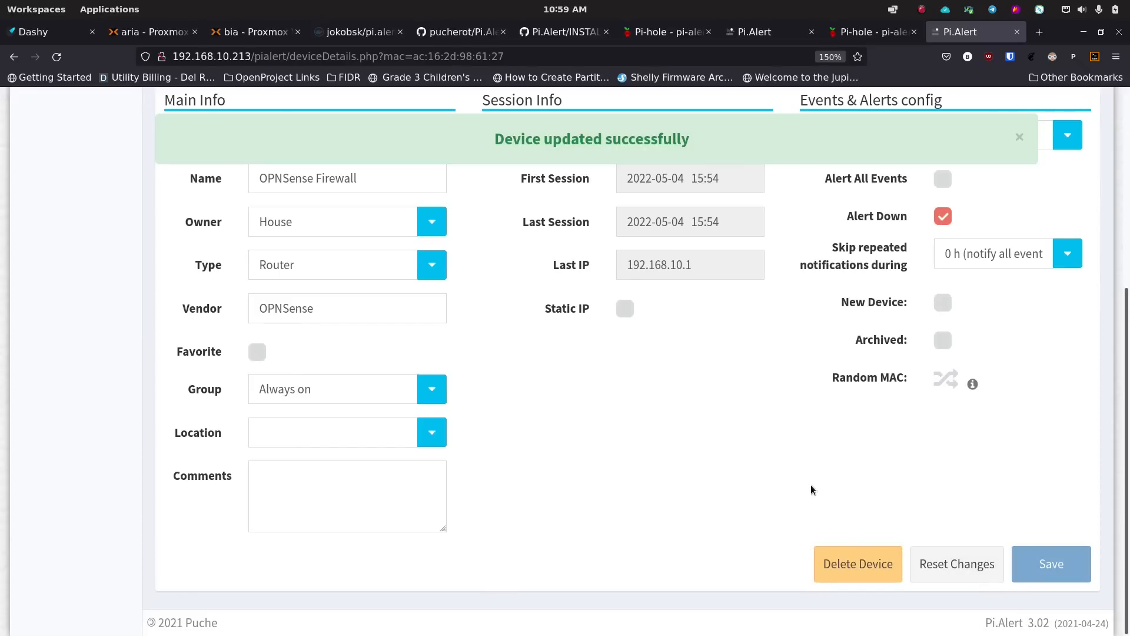
- Return to All Devices and check OPNSense Firewall is listed as a House Router in Always on
scroll(677, 482, up, 8)
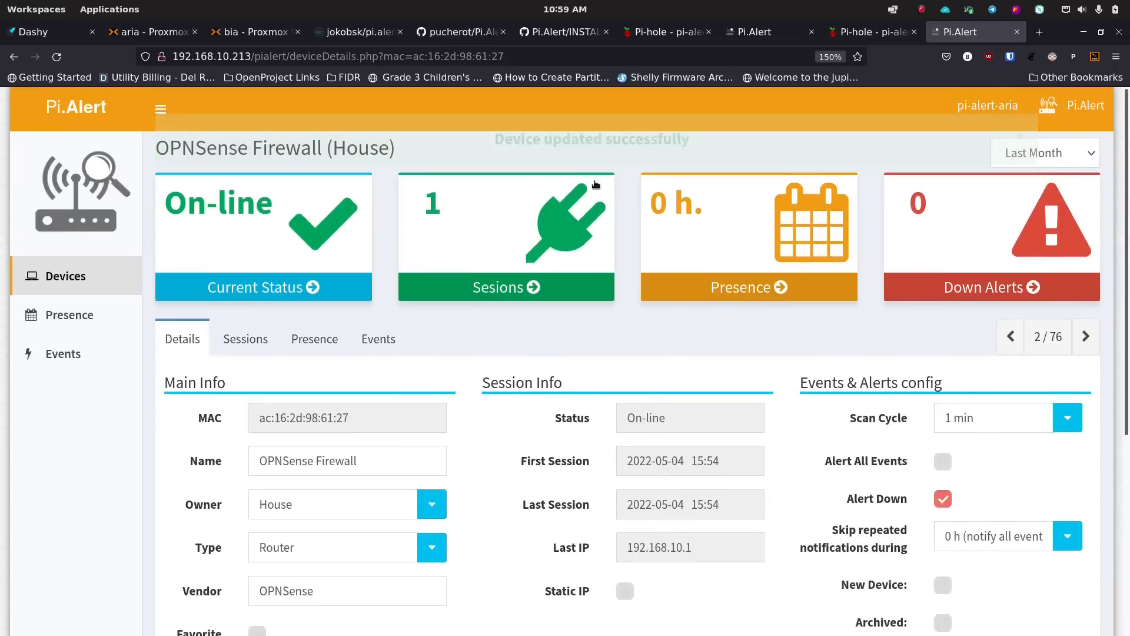
click(73, 277)
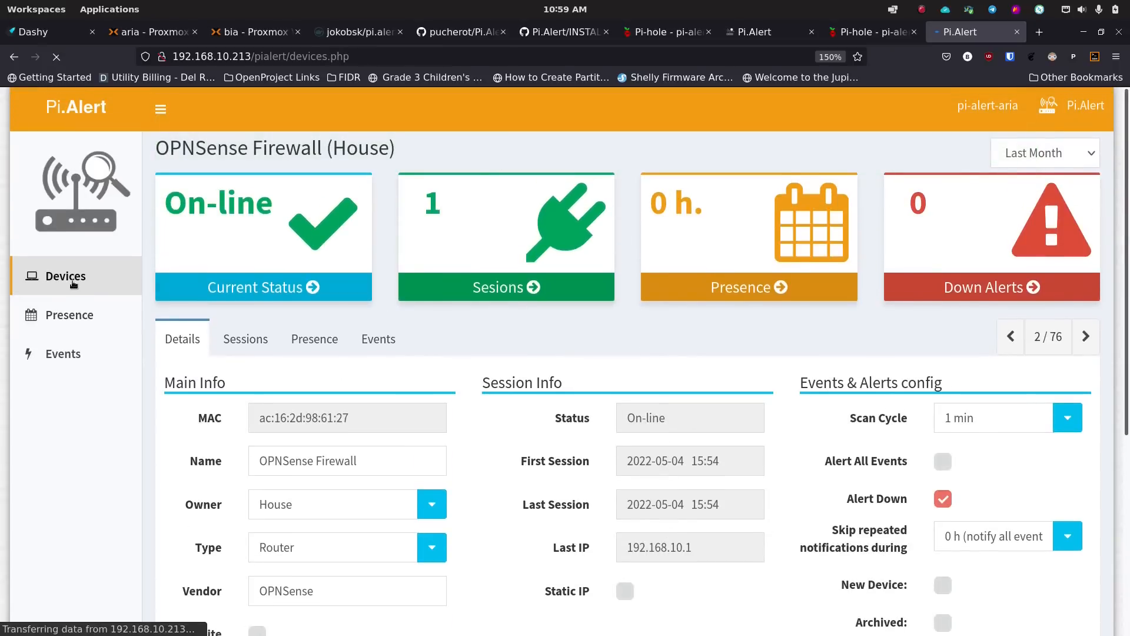
scroll(392, 417, down, 3)
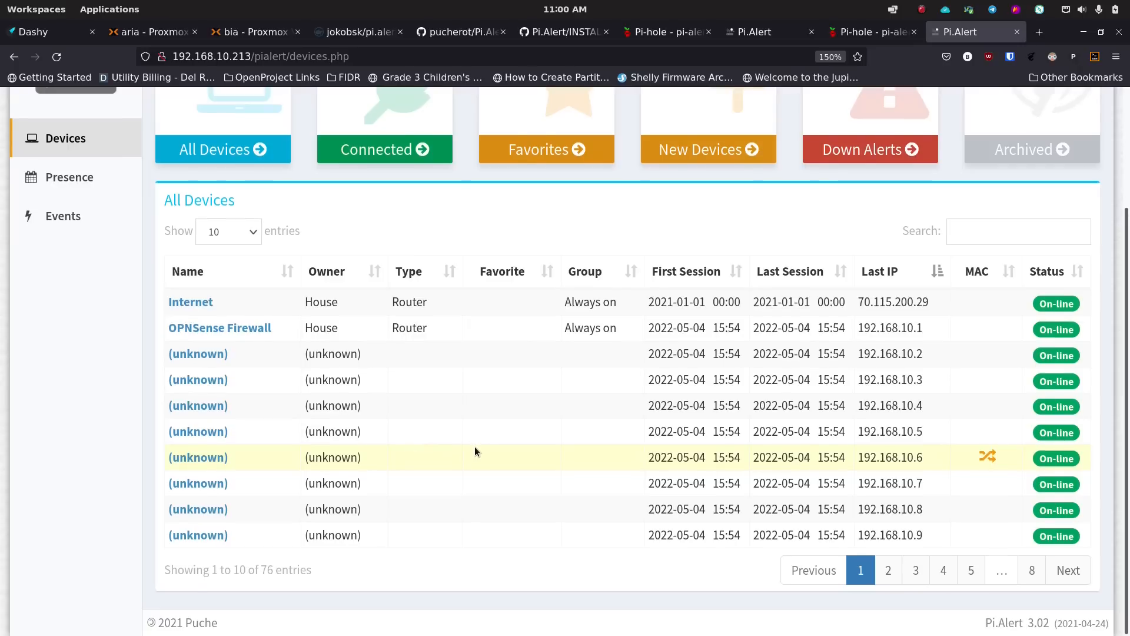
scroll(479, 443, up, 3)
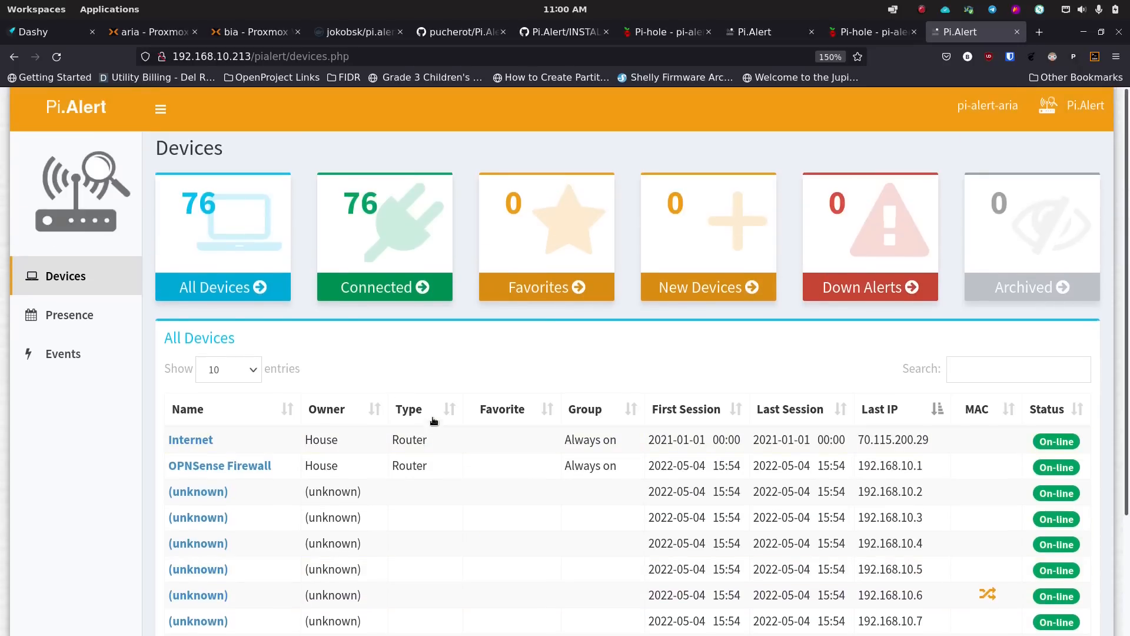
click(70, 355)
scroll(291, 360, down, 3)
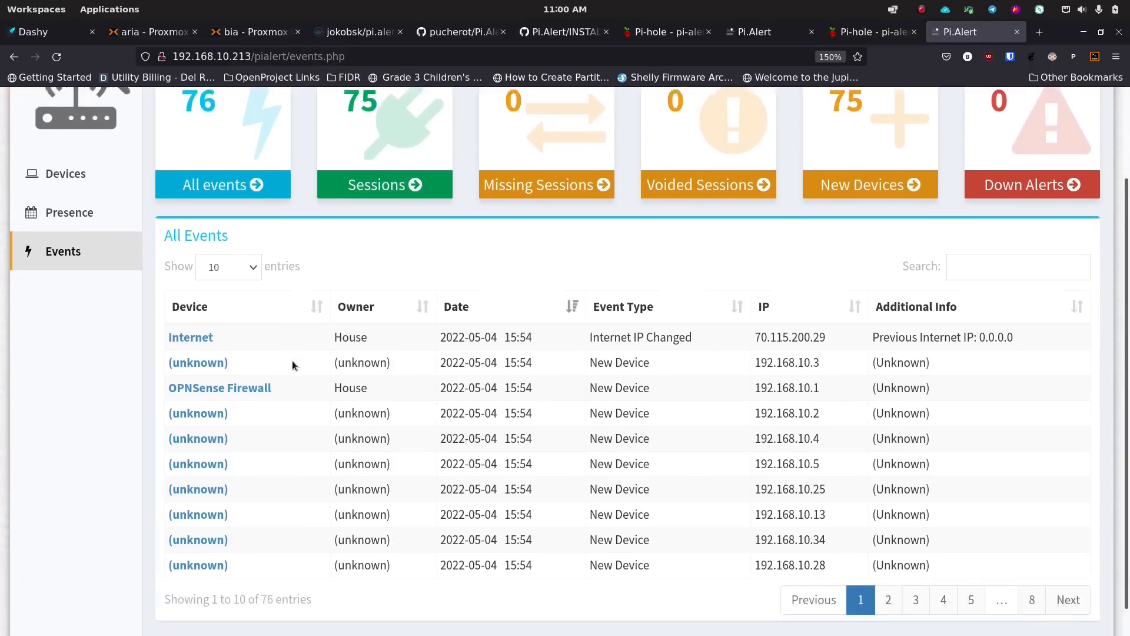
scroll(298, 361, up, 2)
scroll(263, 385, down, 2)
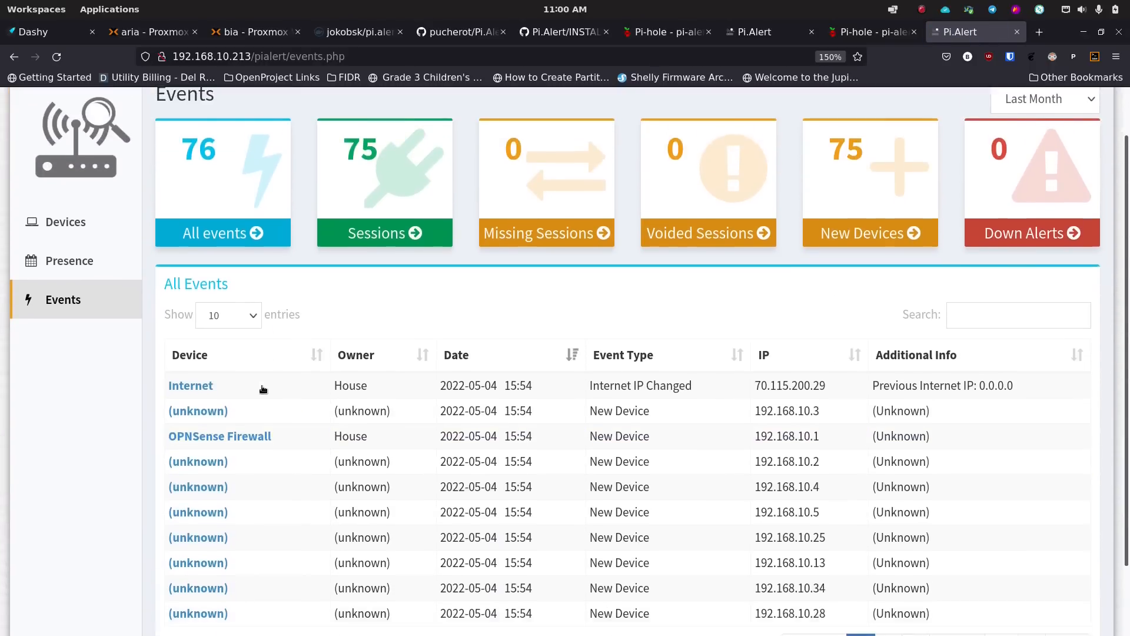
click(205, 361)
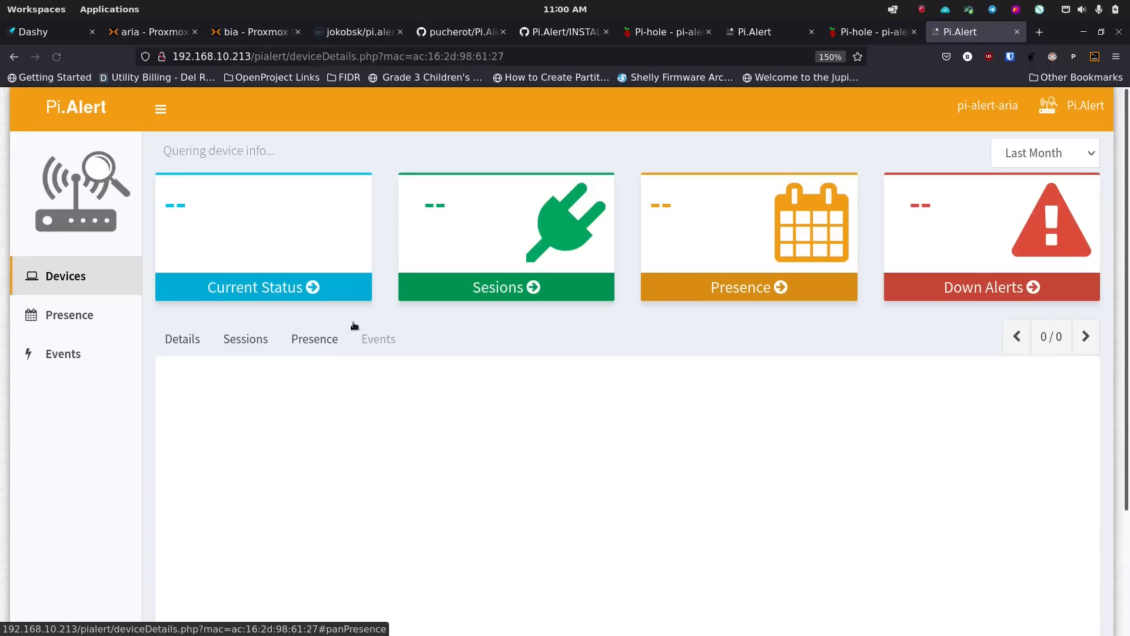
scroll(193, 398, down, 1)
scroll(212, 324, down, 2)
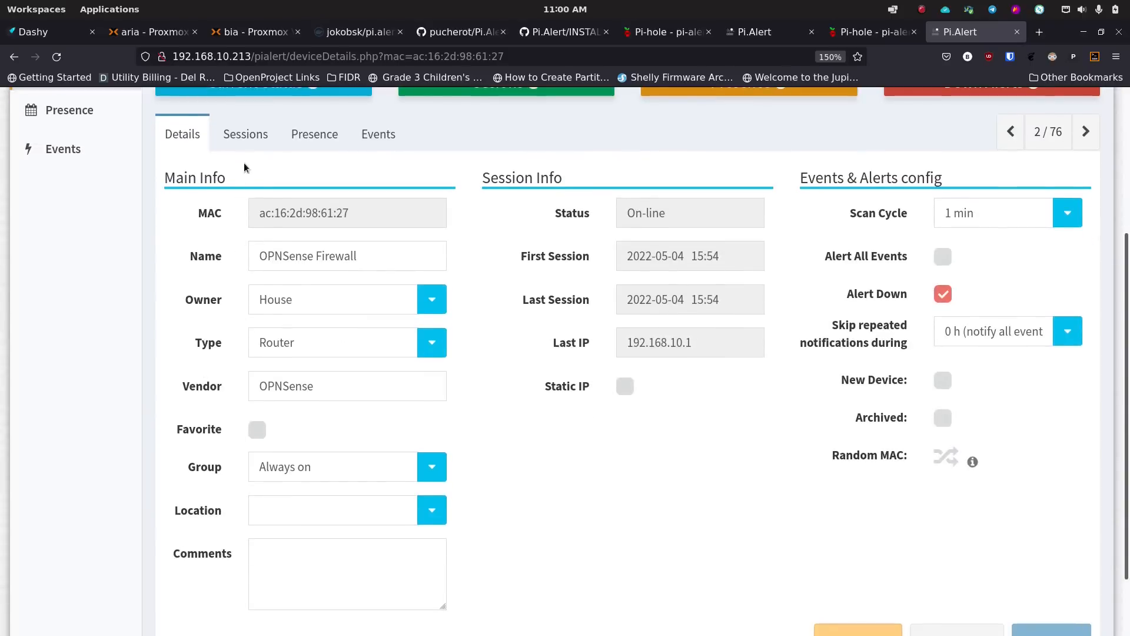
click(246, 135)
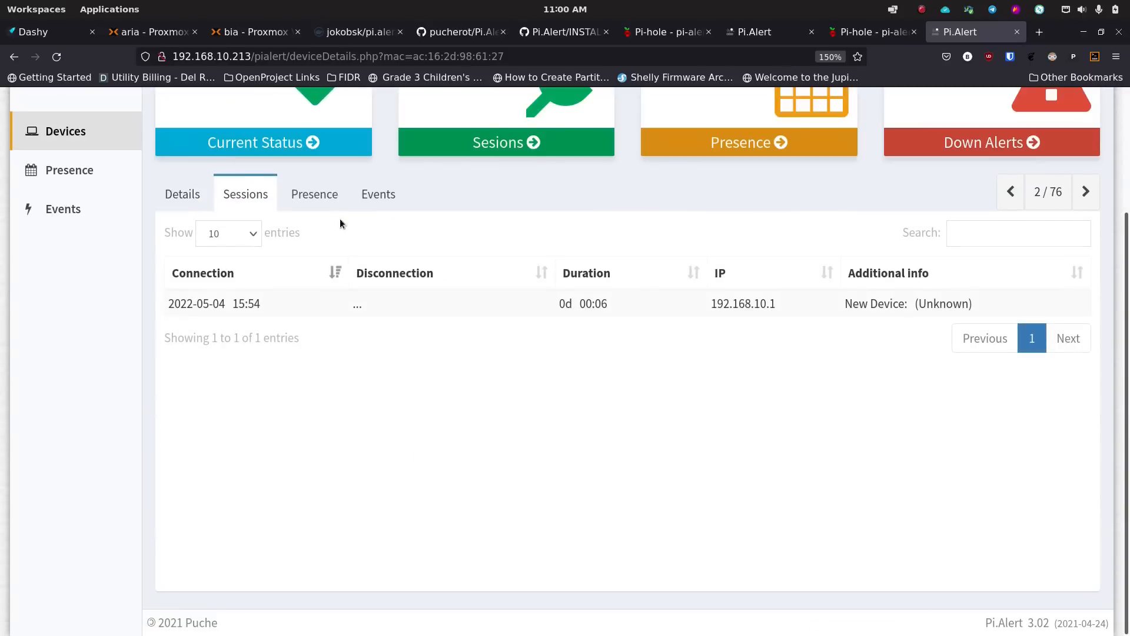
click(319, 196)
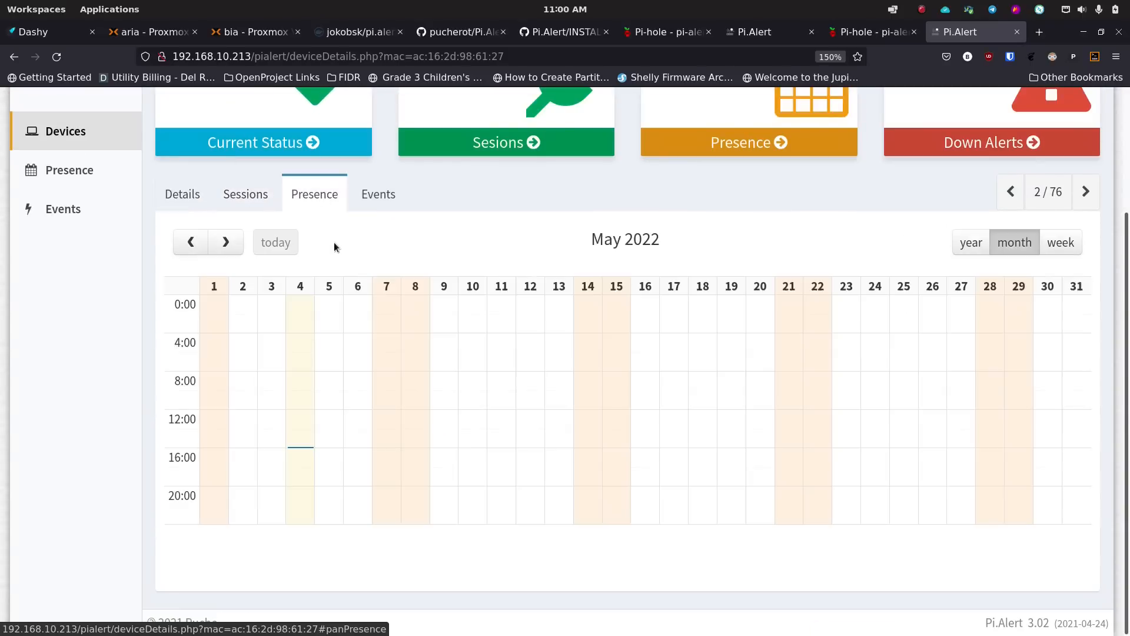
click(380, 197)
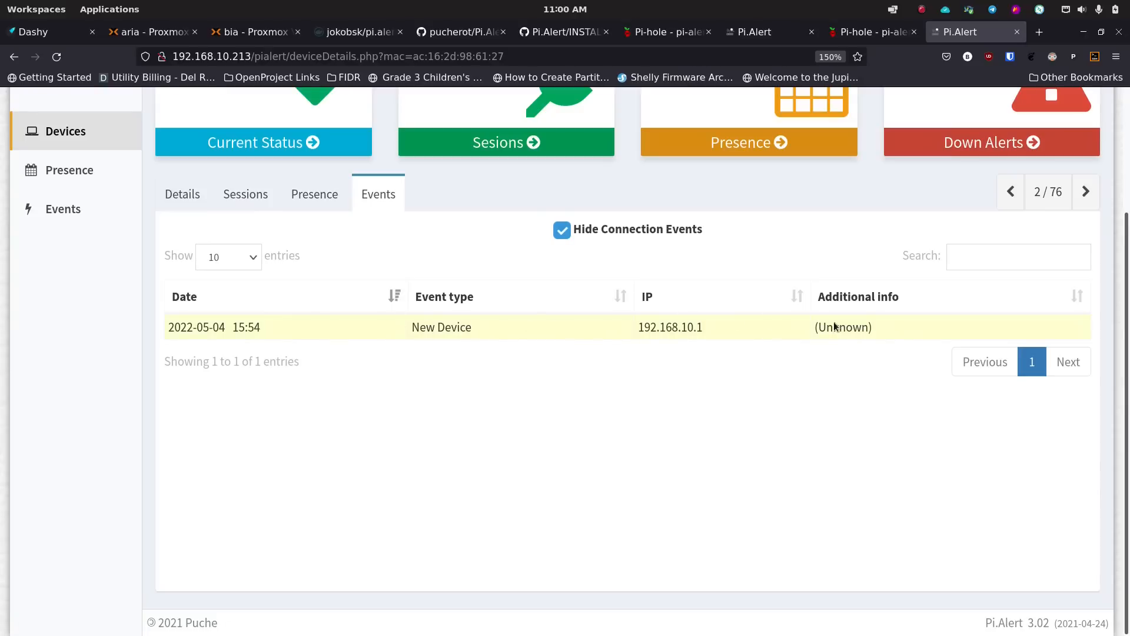
scroll(376, 400, up, 3)
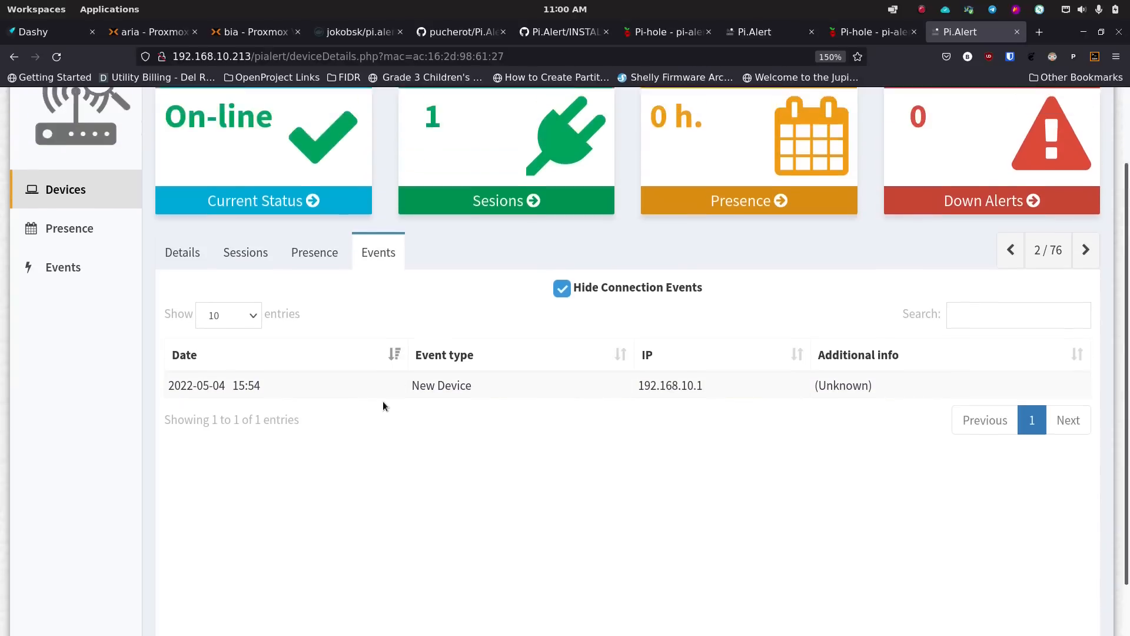
click(194, 350)
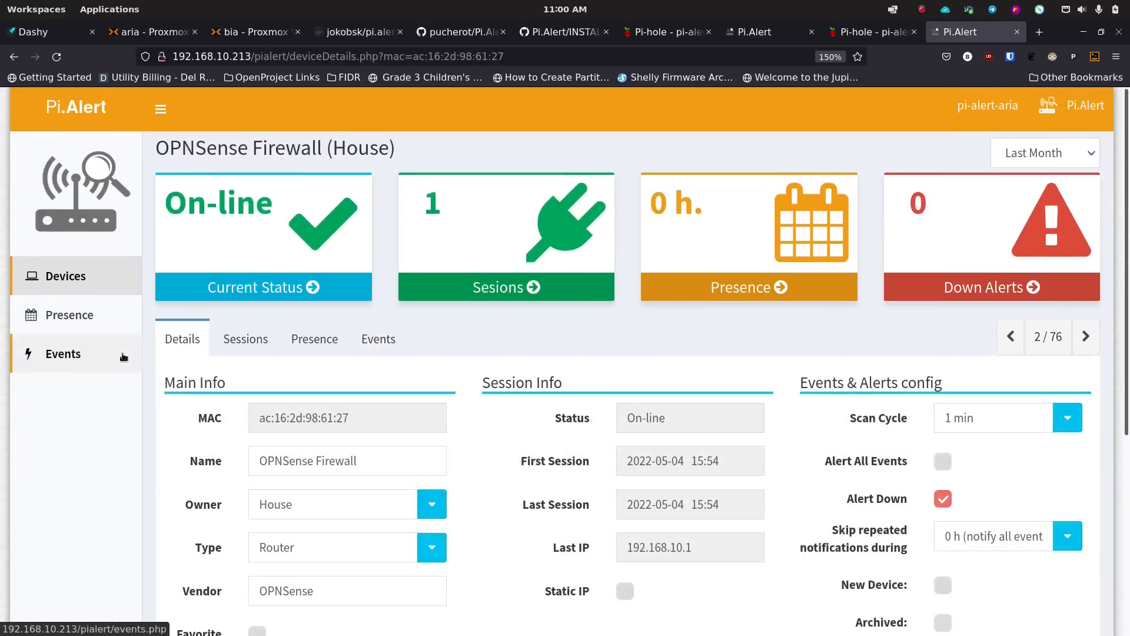
click(83, 277)
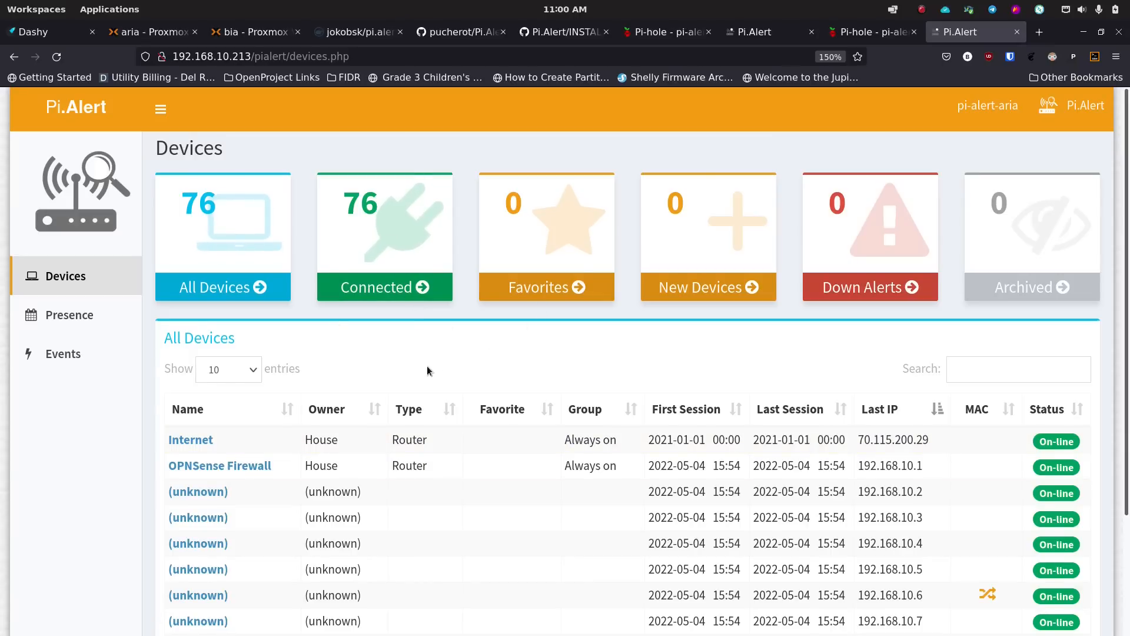
scroll(426, 365, down, 3)
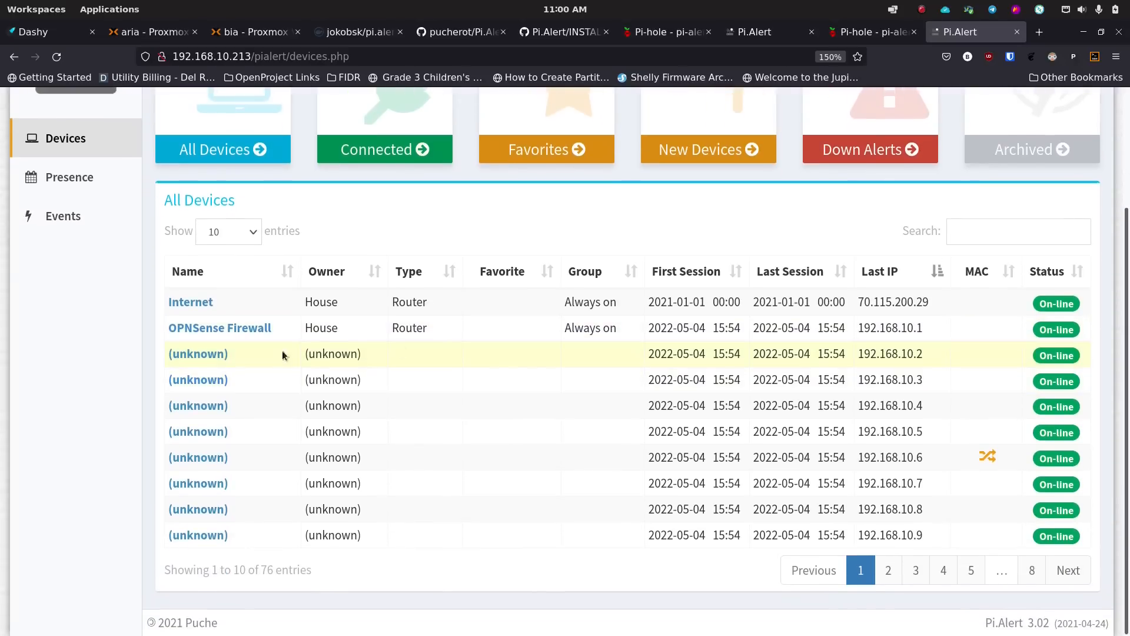
scroll(528, 487, up, 3)
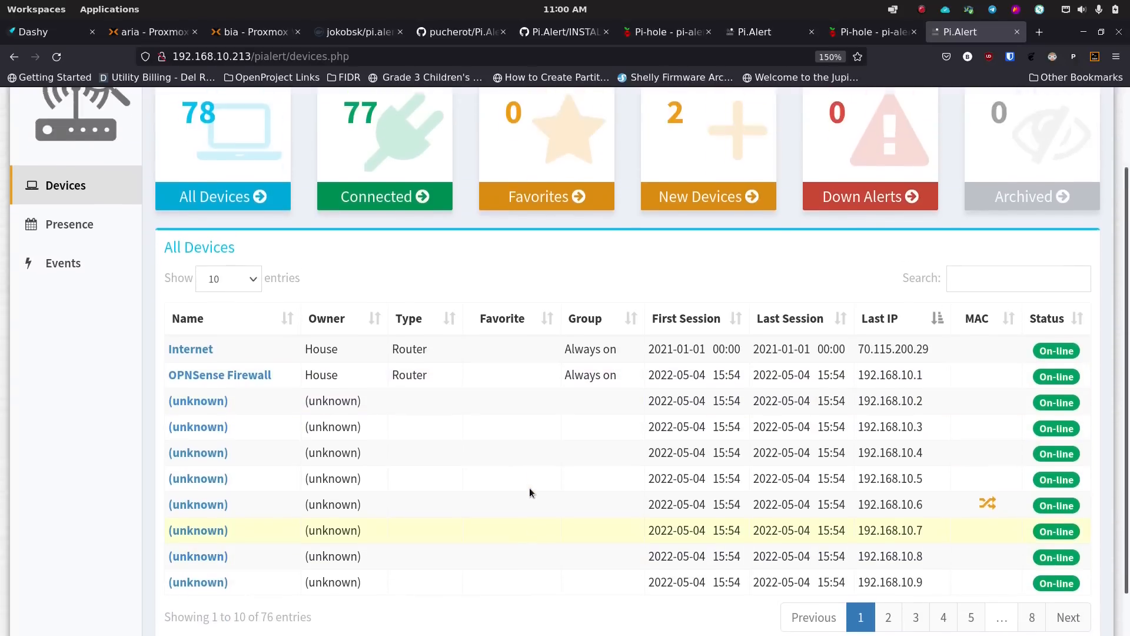